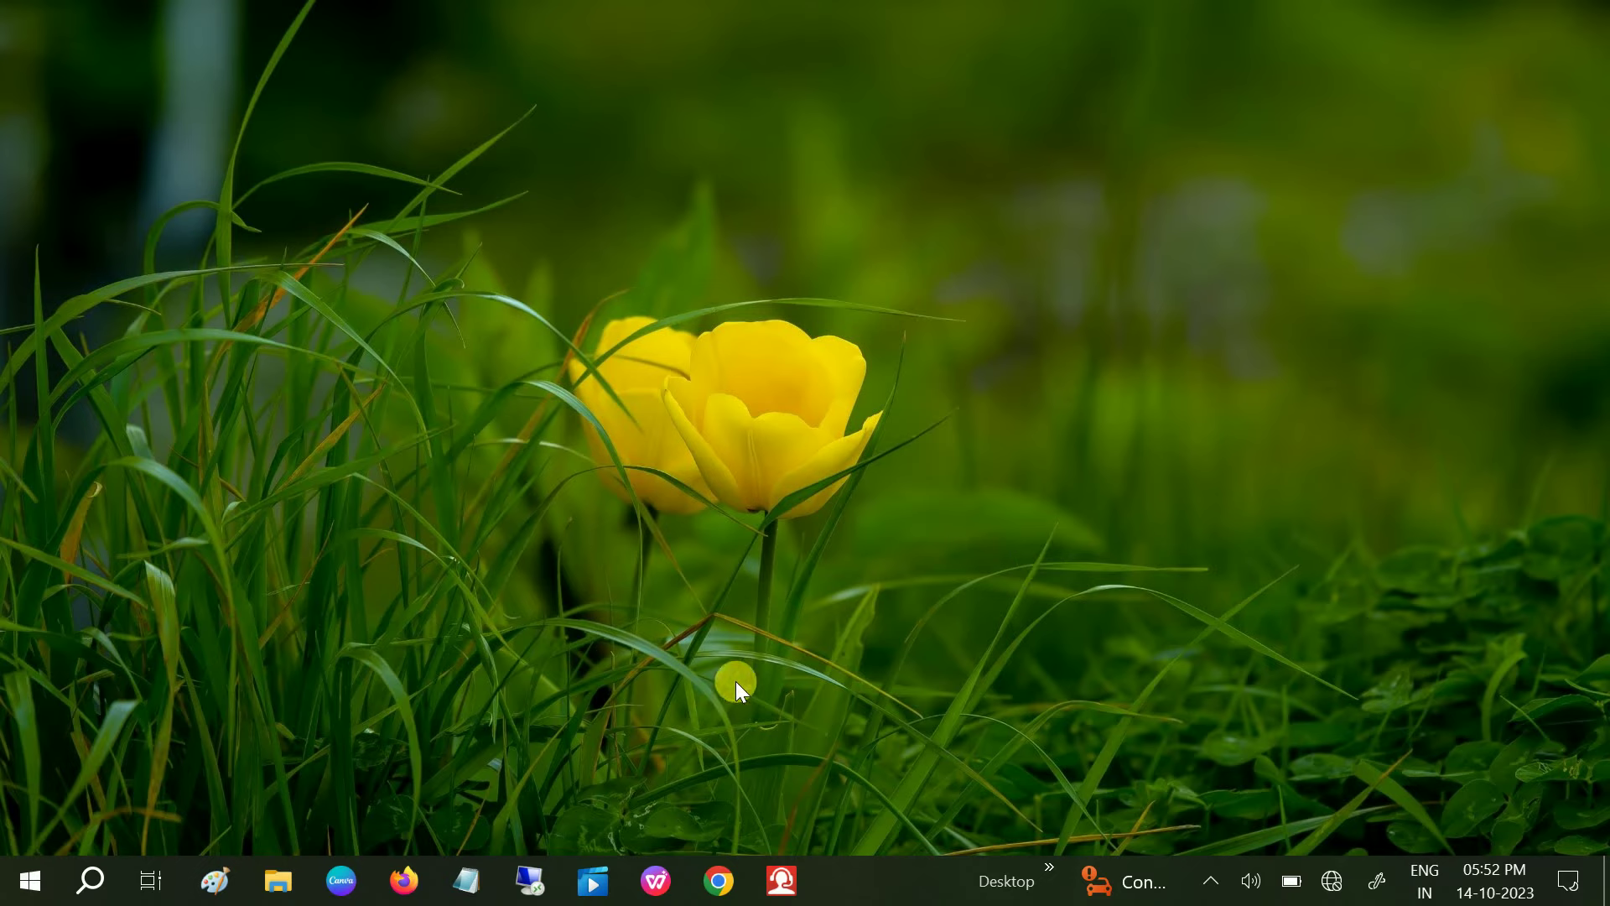
Step: Open Google Translate in Chrome, then connect the Wi-Fi to METRO BROADBAND_5G
click(718, 889)
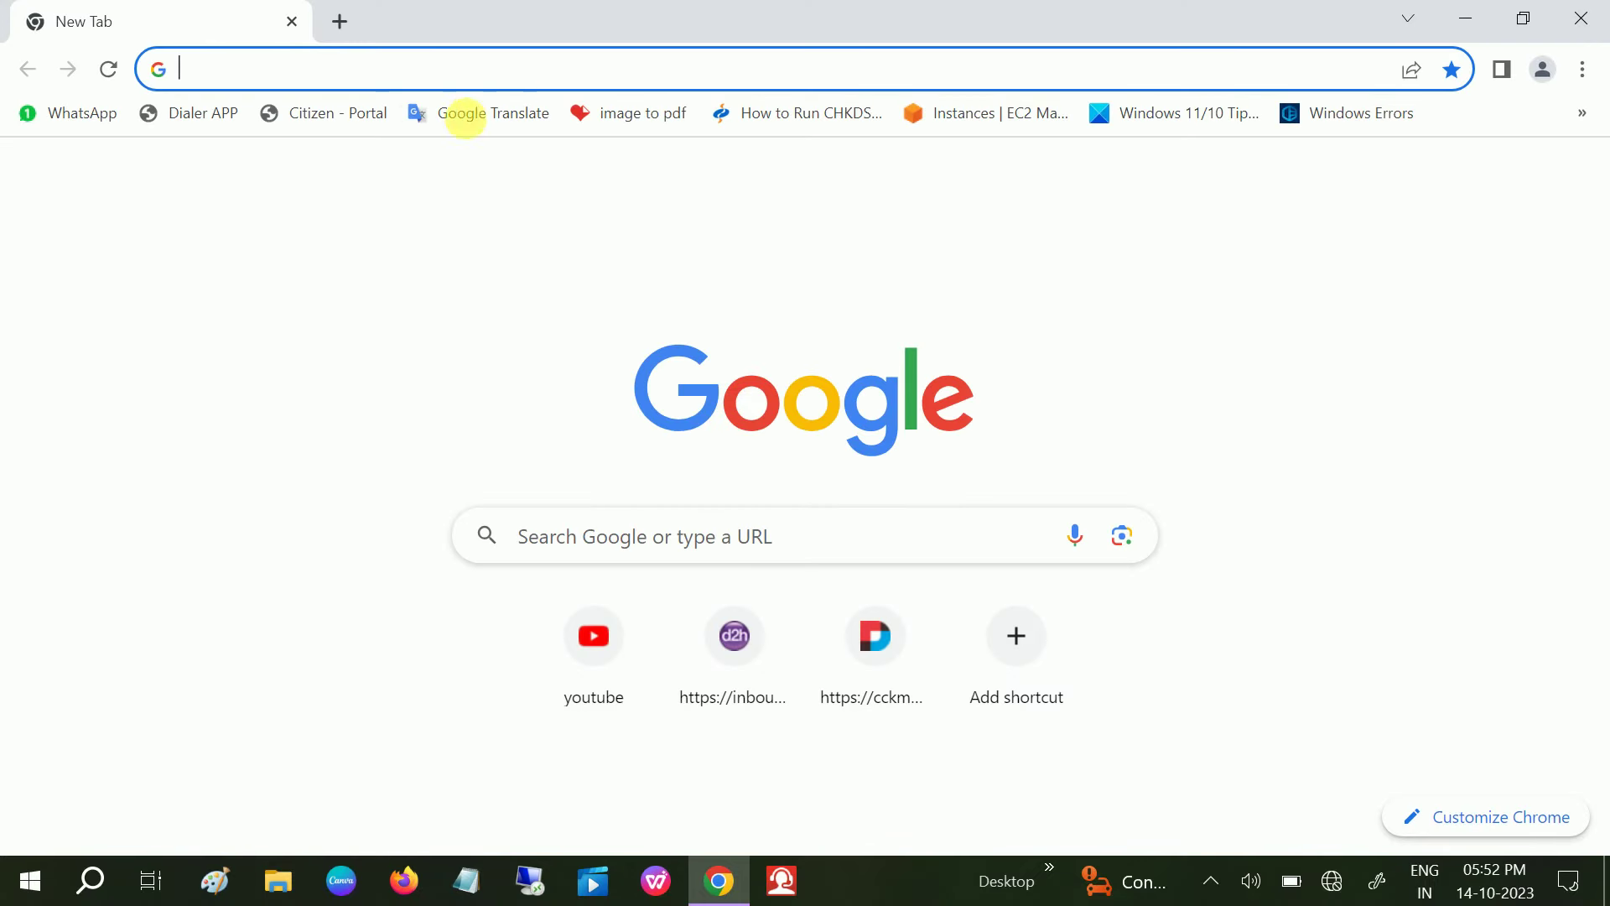
click(475, 114)
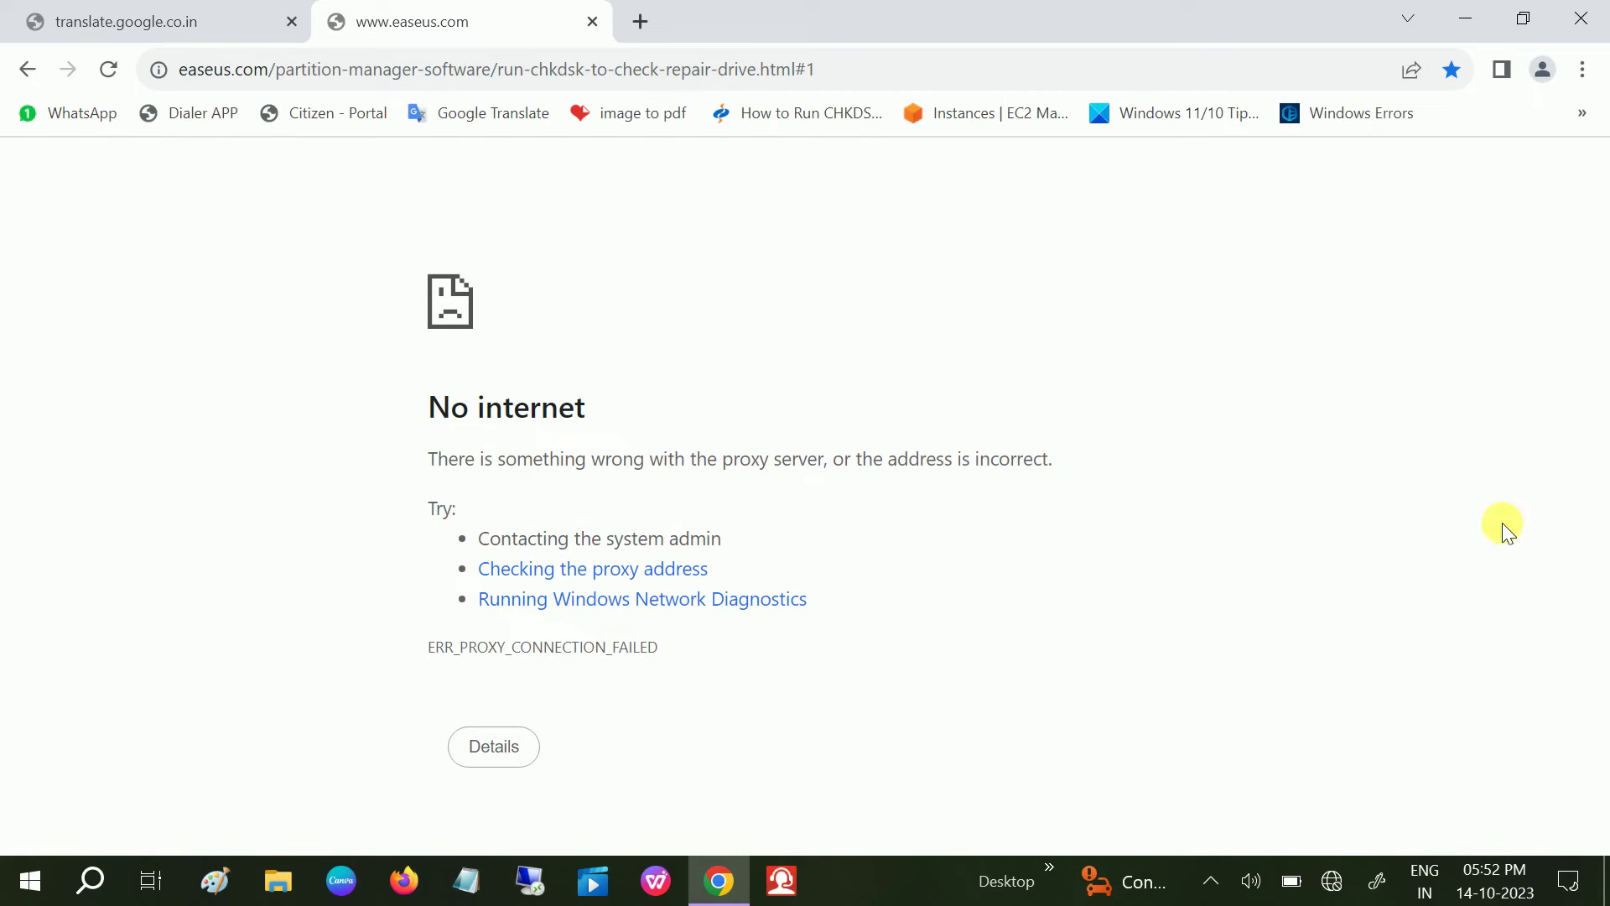
click(1335, 879)
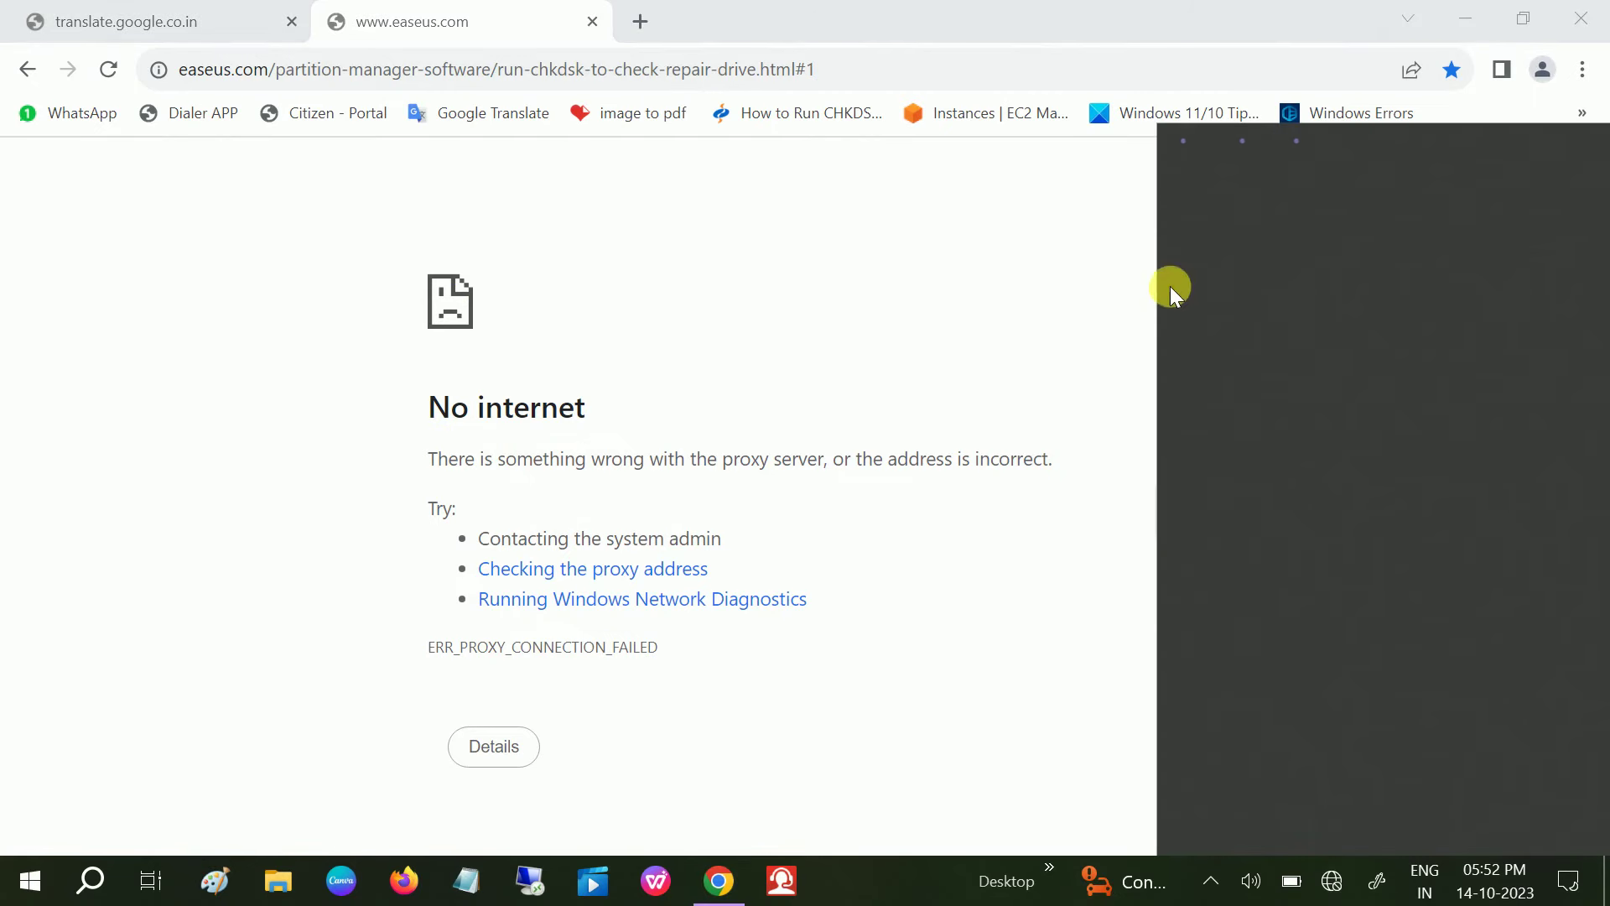
click(1261, 266)
click(1454, 385)
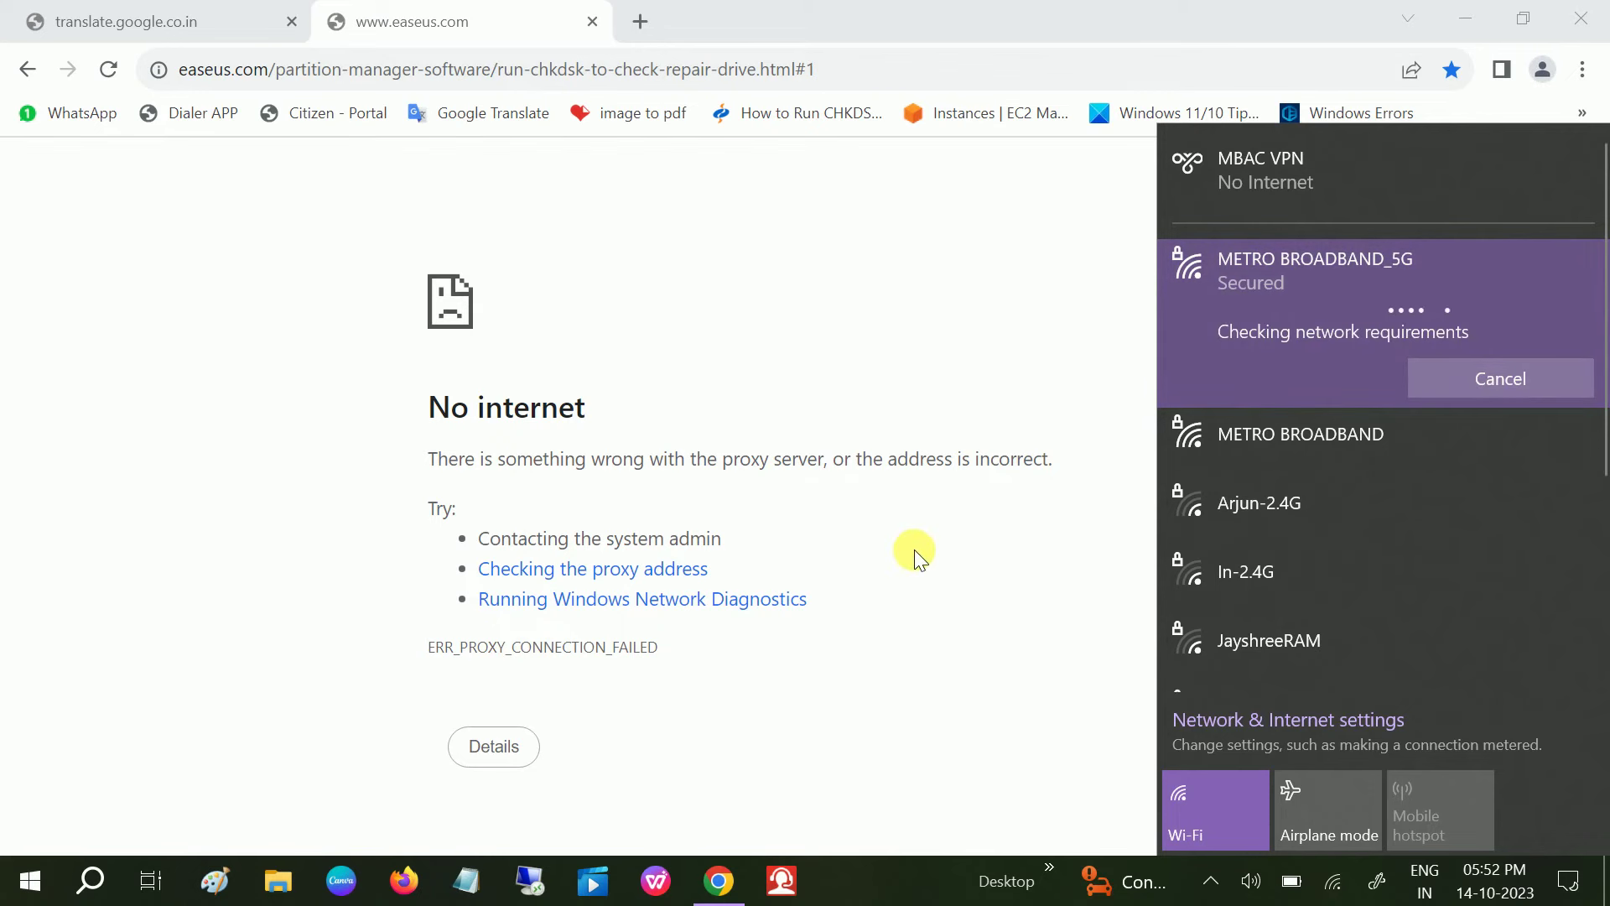
click(914, 893)
Step: Reload the proxy-error page and the Google Translate tab, then close Chrome
click(106, 69)
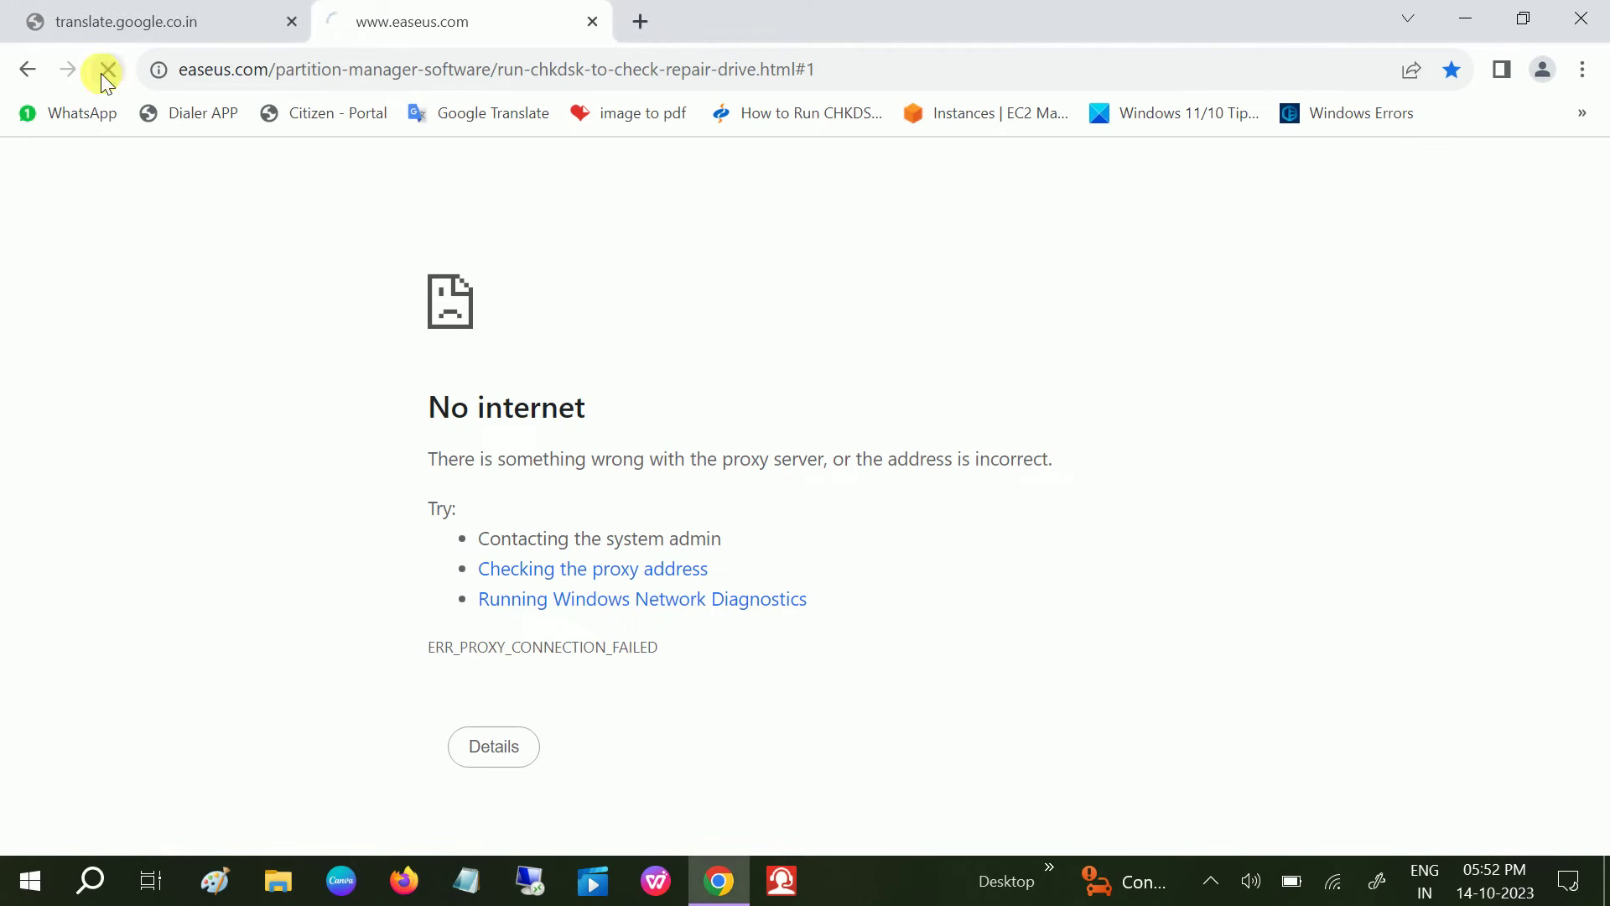
click(155, 20)
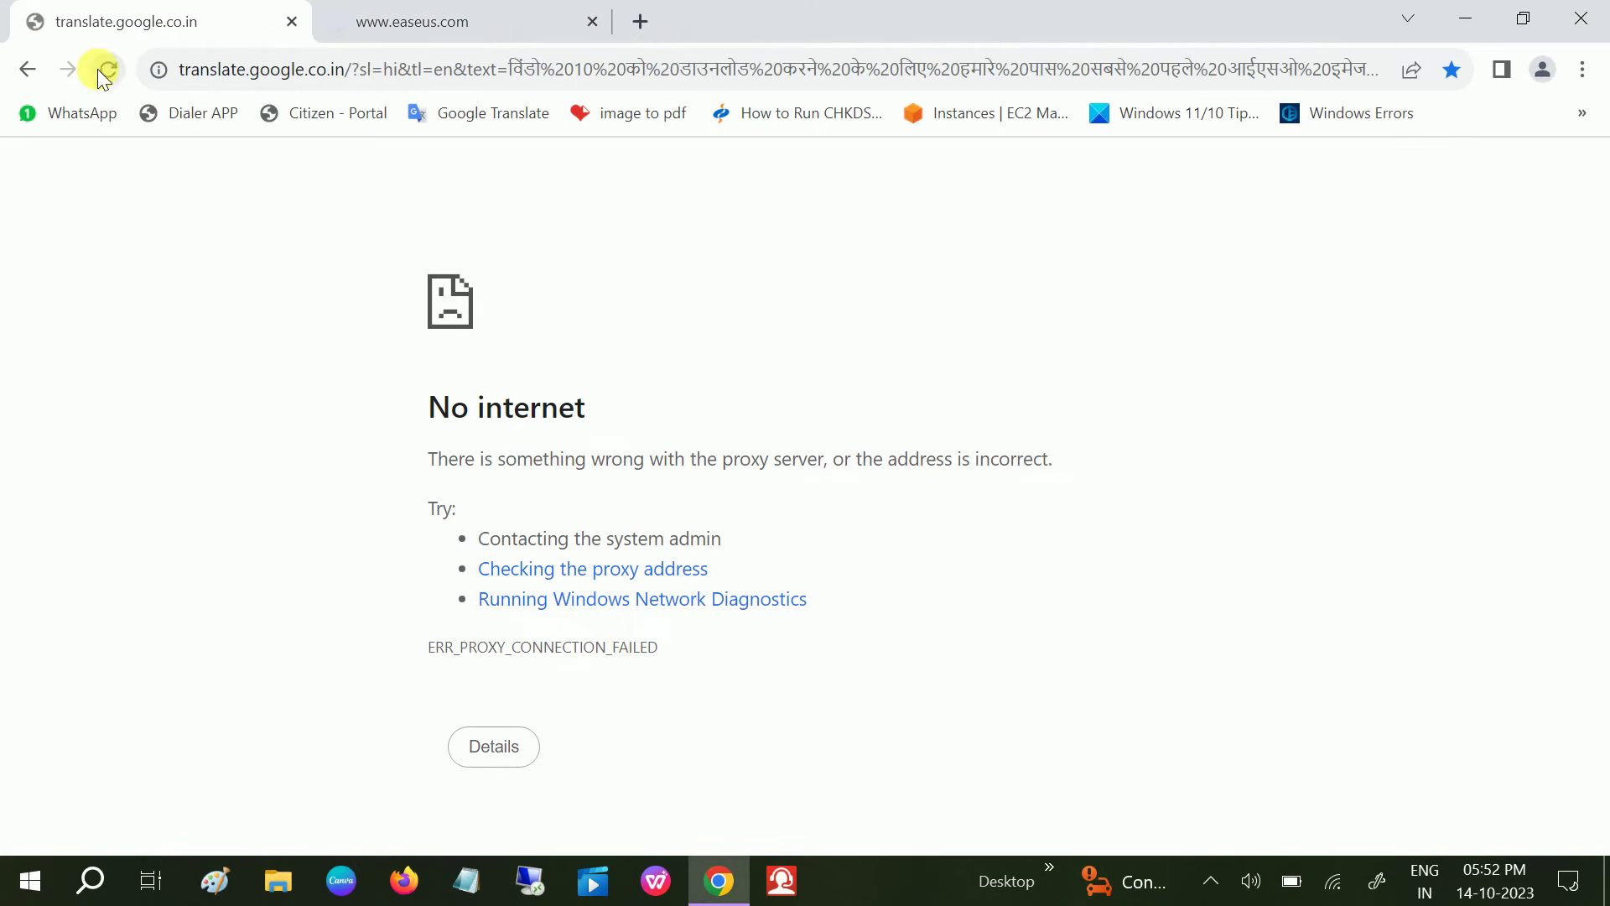
click(107, 70)
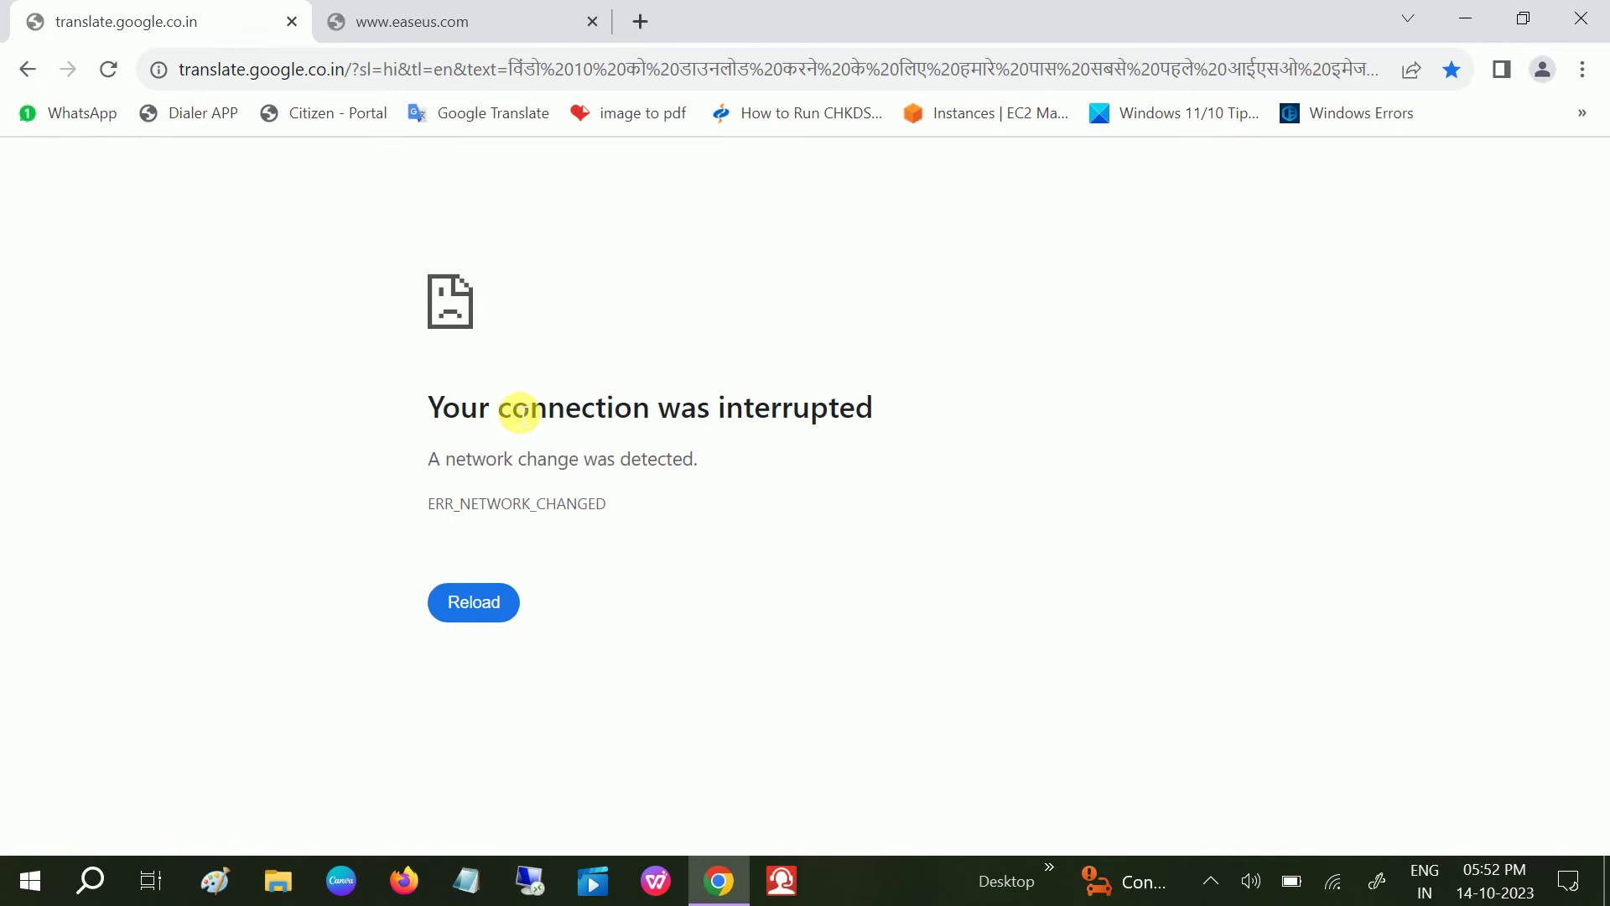
click(1587, 22)
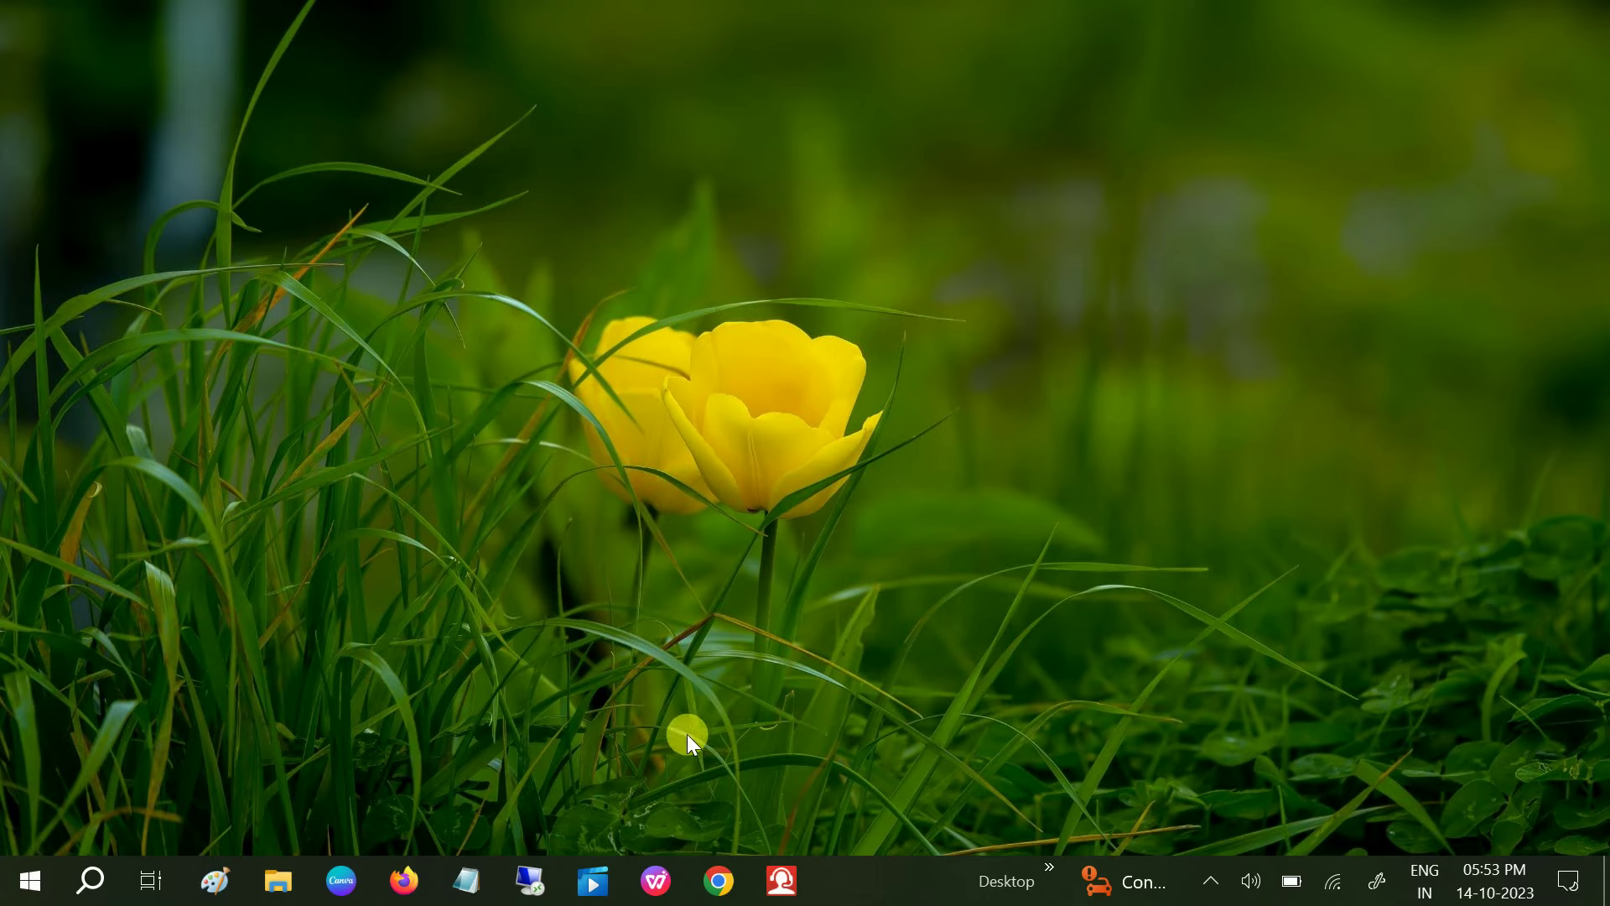
Step: Run ncpa.cpl from the Run dialog to list the network adapters
click(91, 881)
text(r)
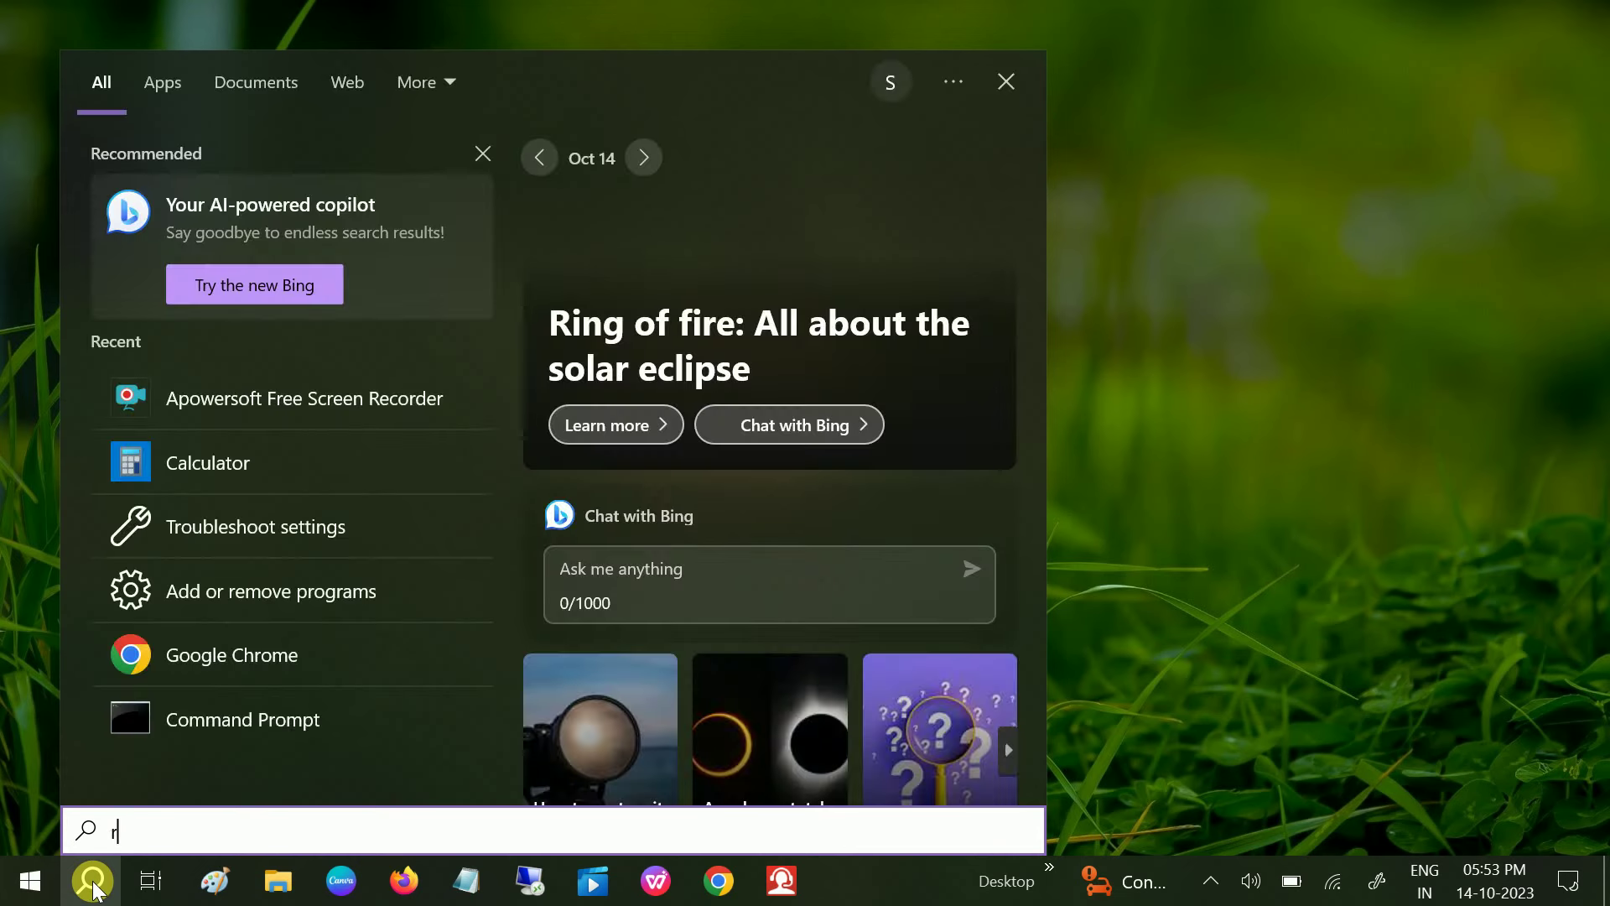
text(un)
click(208, 220)
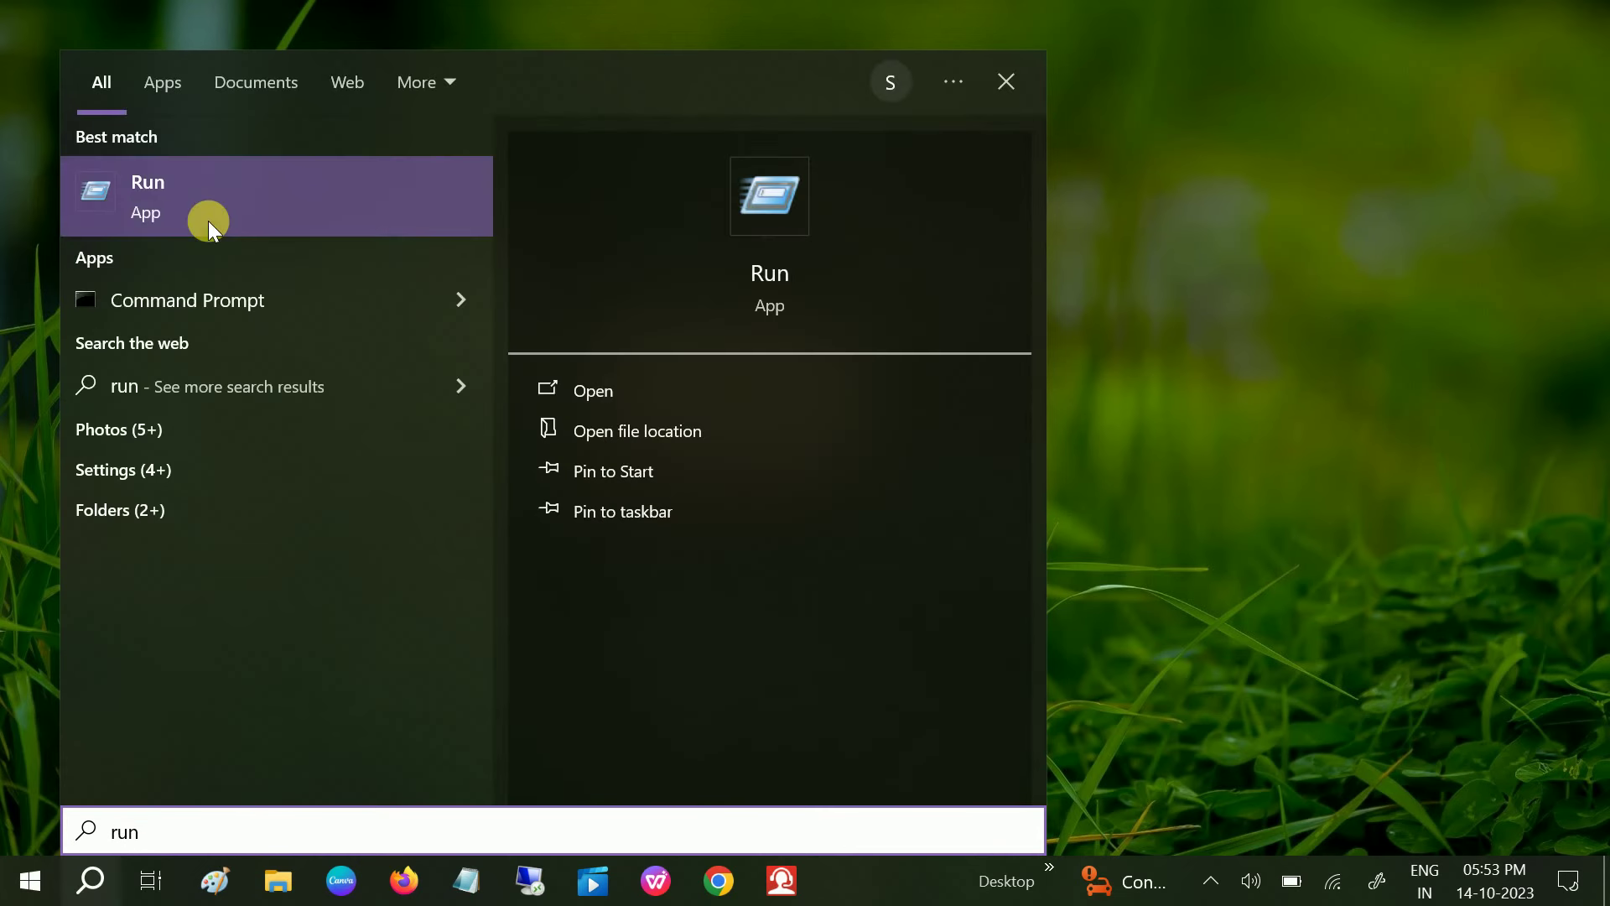
drag(271, 586, 882, 326)
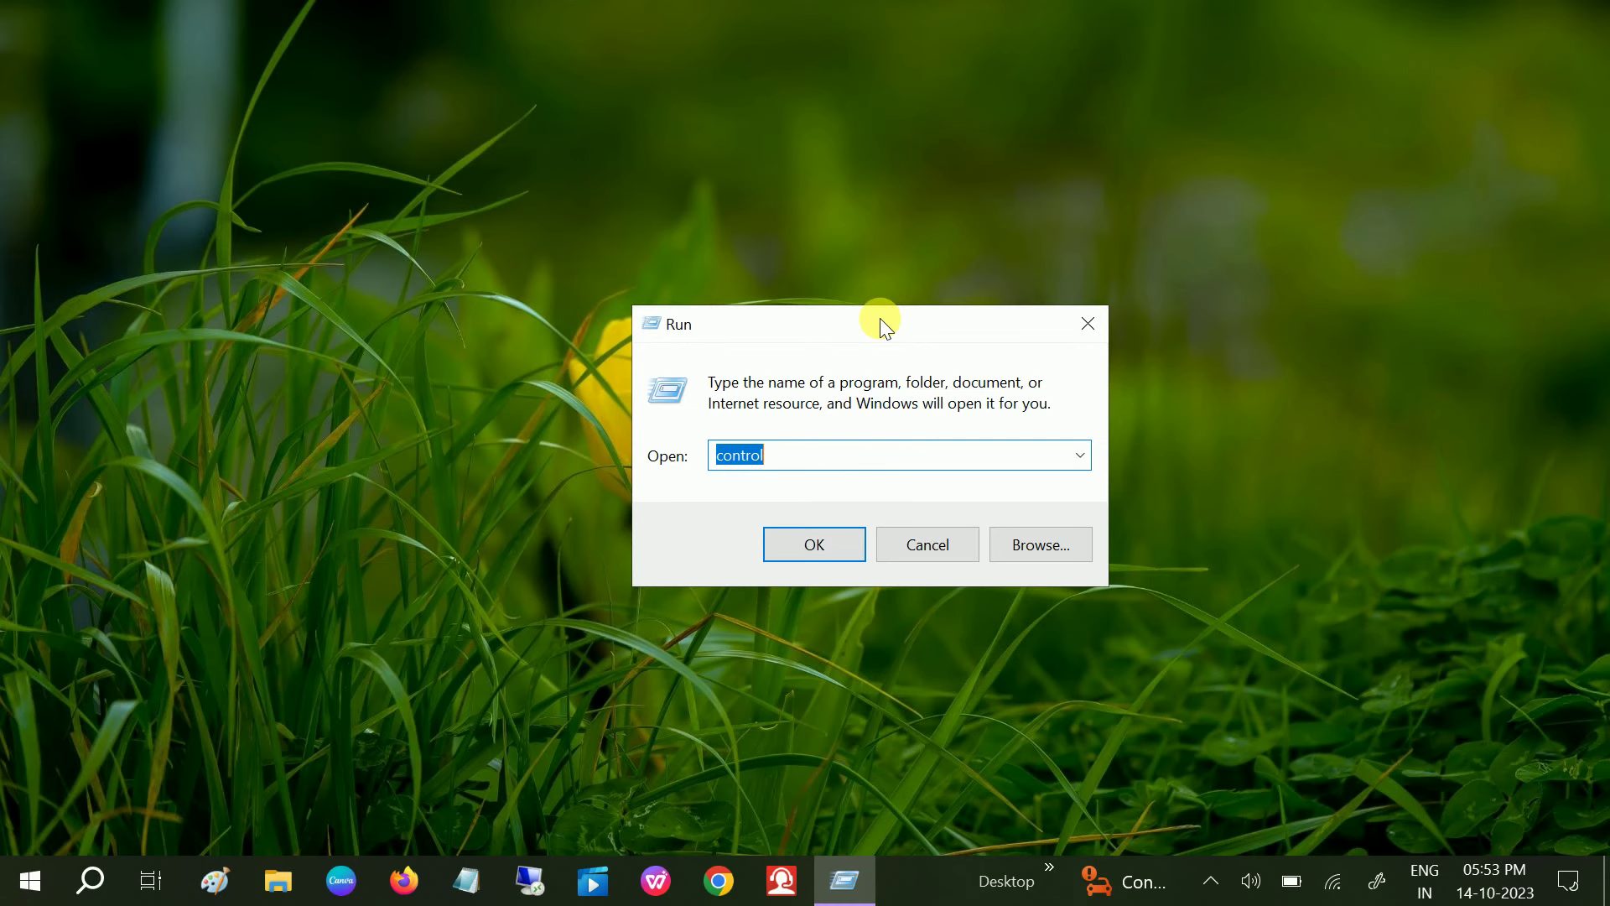
text(ncpa.cpl)
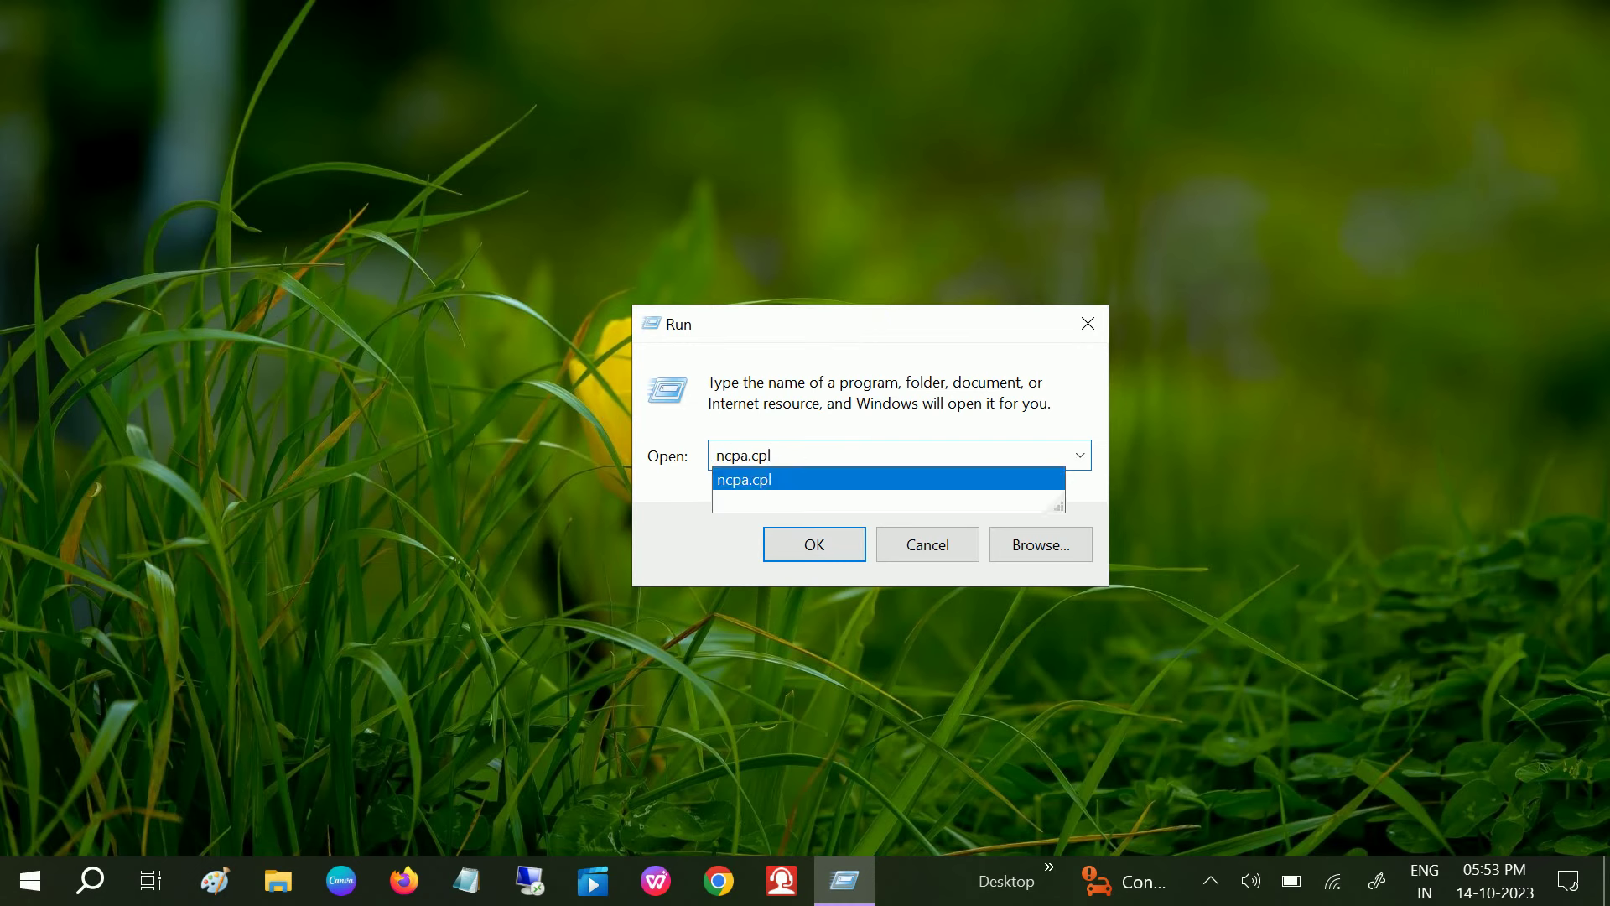
click(816, 547)
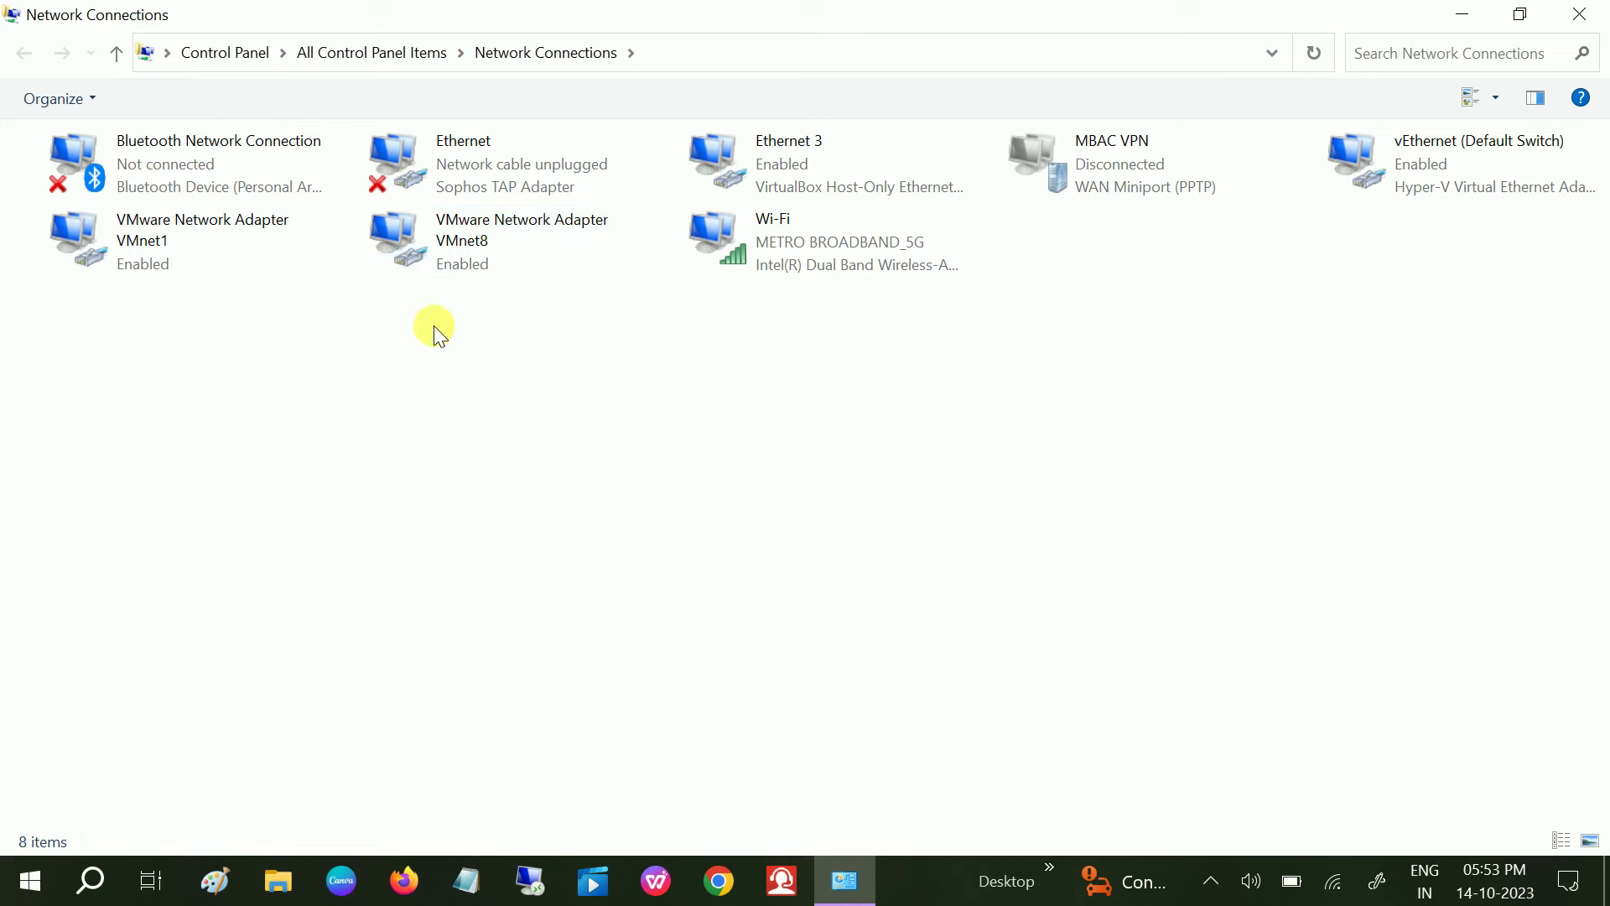
click(1330, 883)
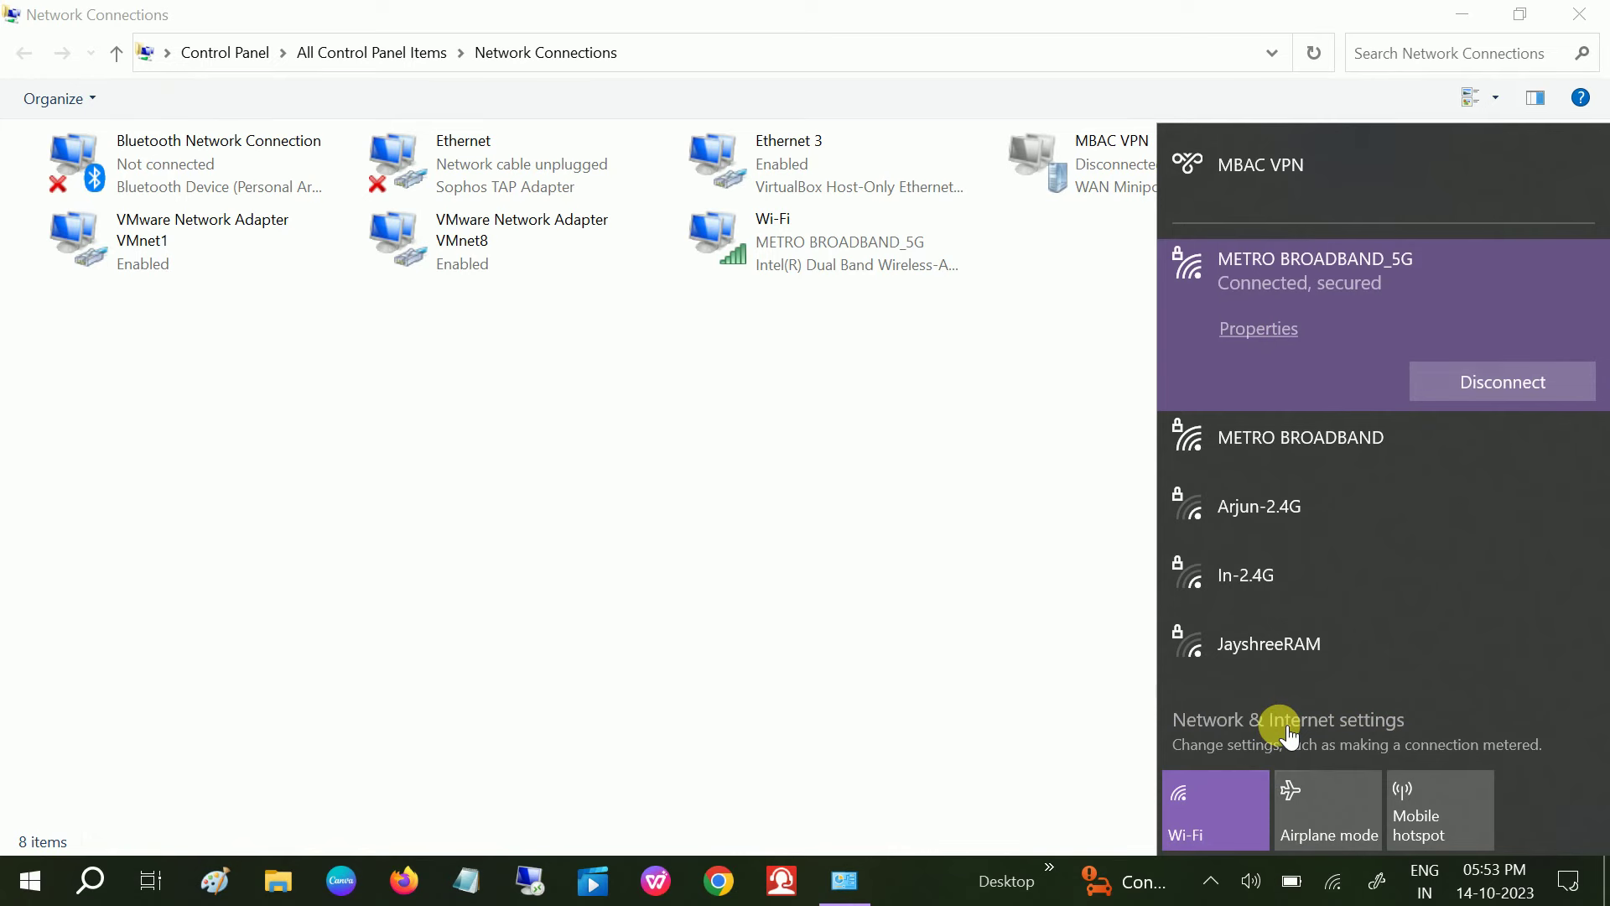
click(1289, 730)
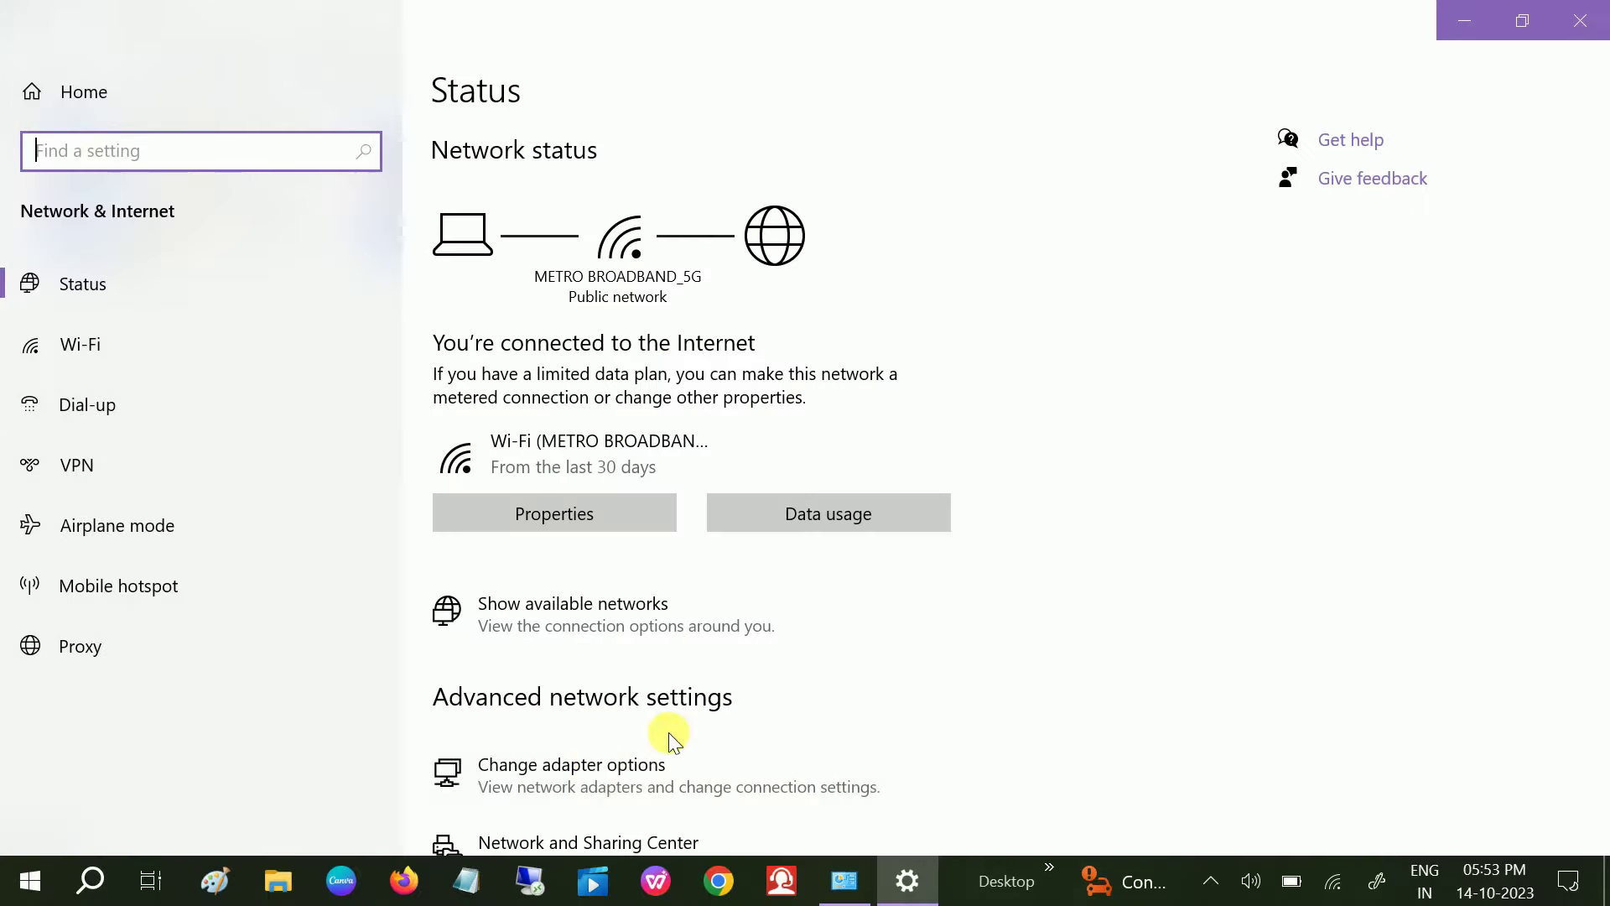
click(588, 770)
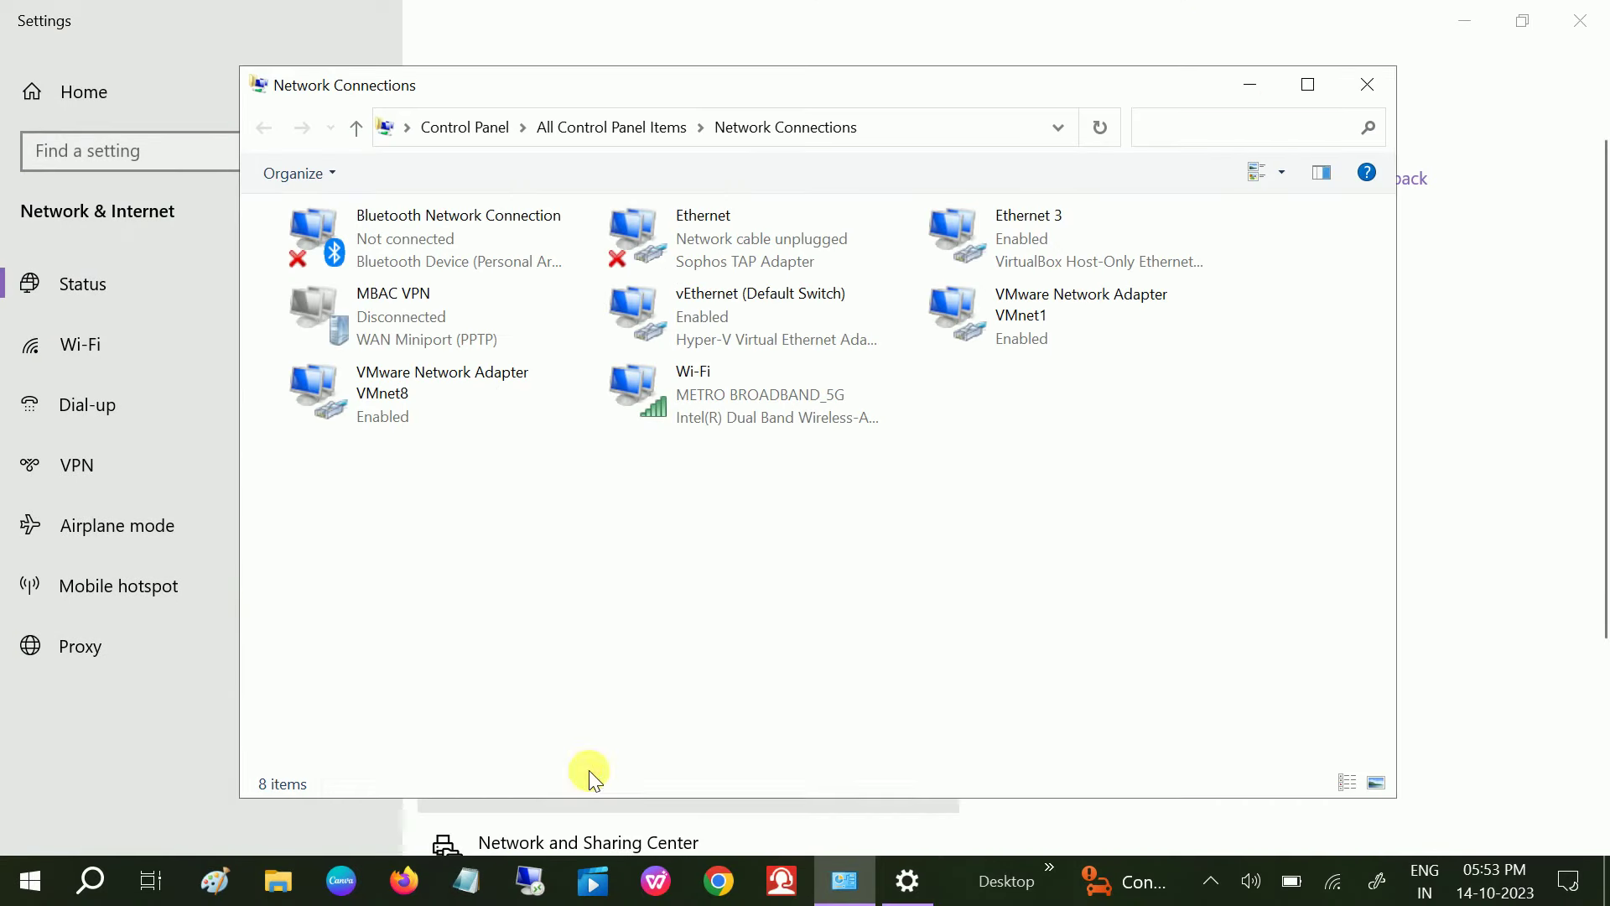
click(1306, 84)
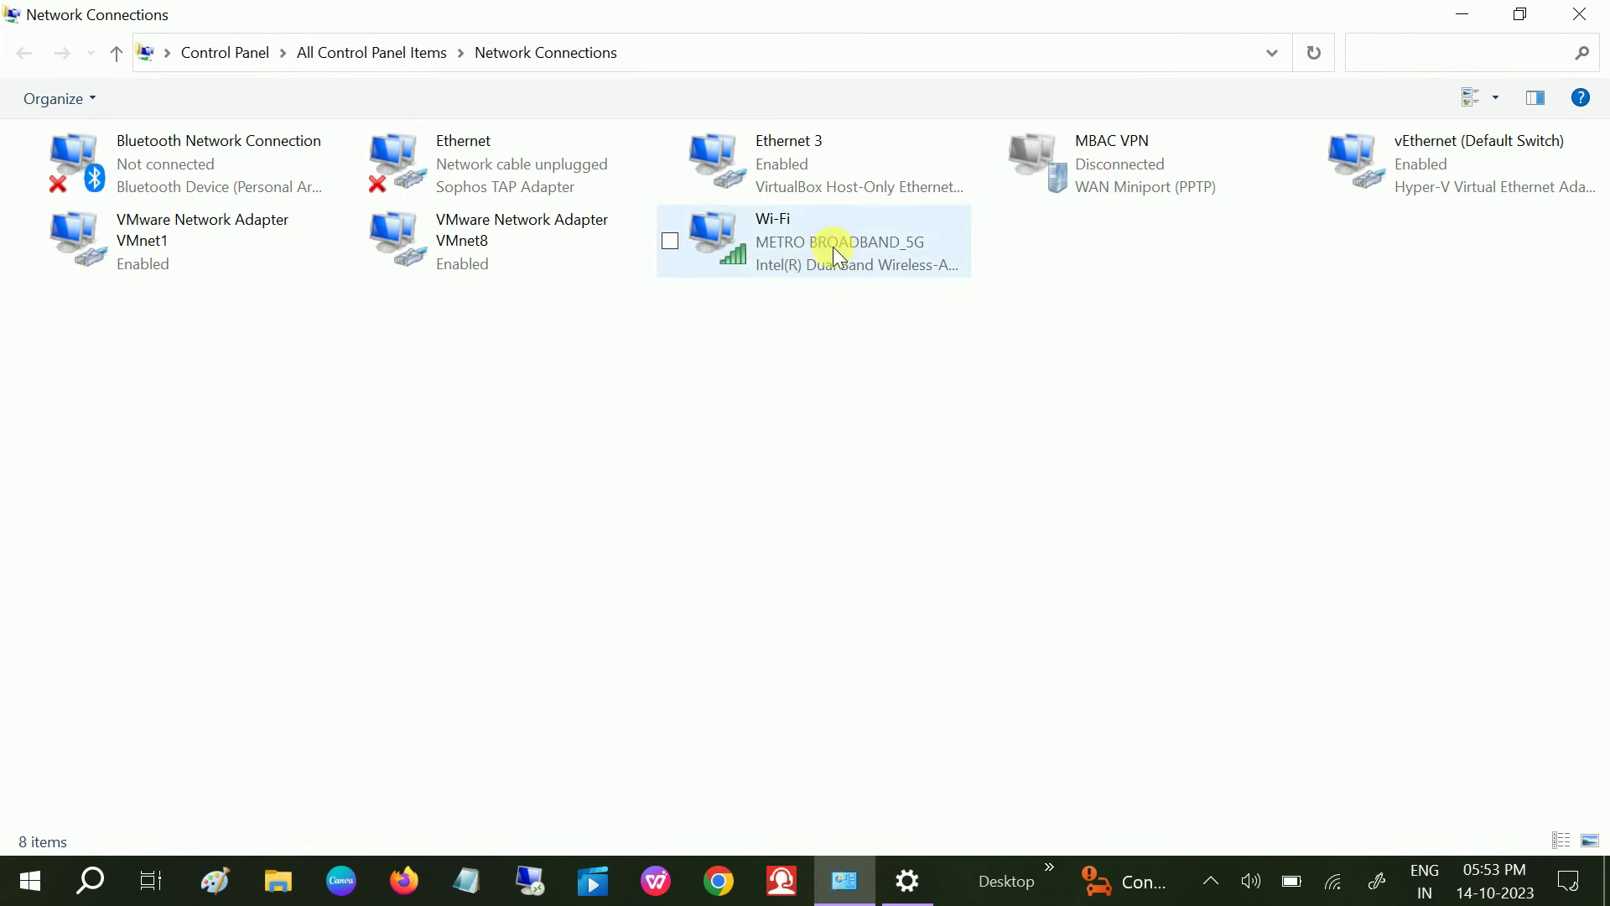
Step: Open the Wi-Fi adapter's TCP/IPv4 properties and switch to manually entered DNS servers
double_click(791, 251)
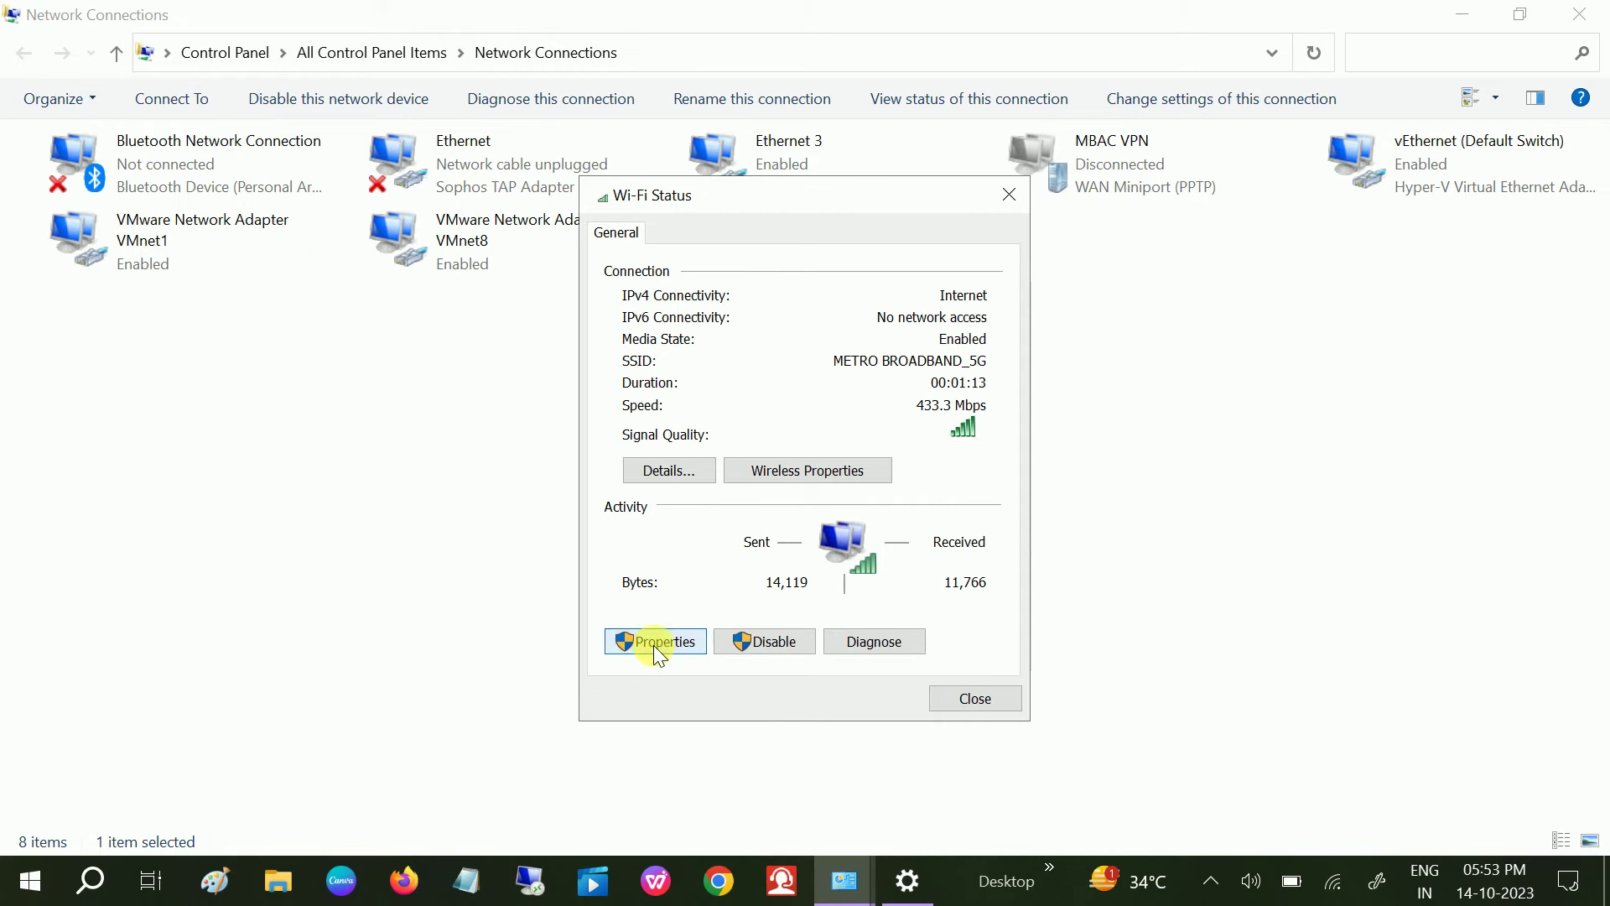
click(655, 642)
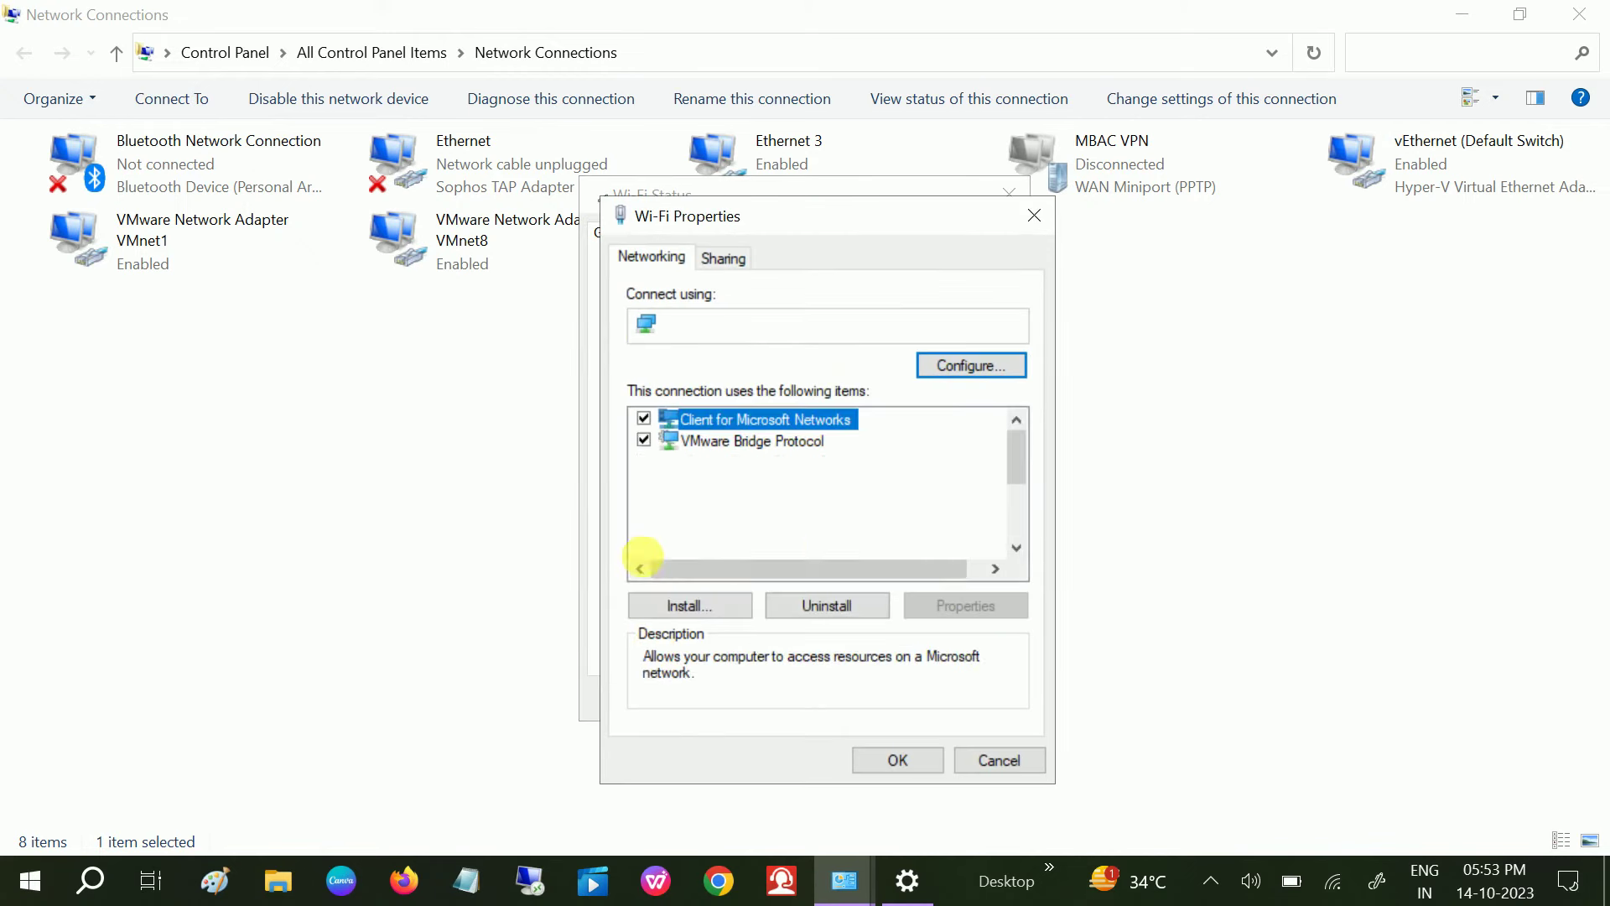
scroll(818, 539, down, 3)
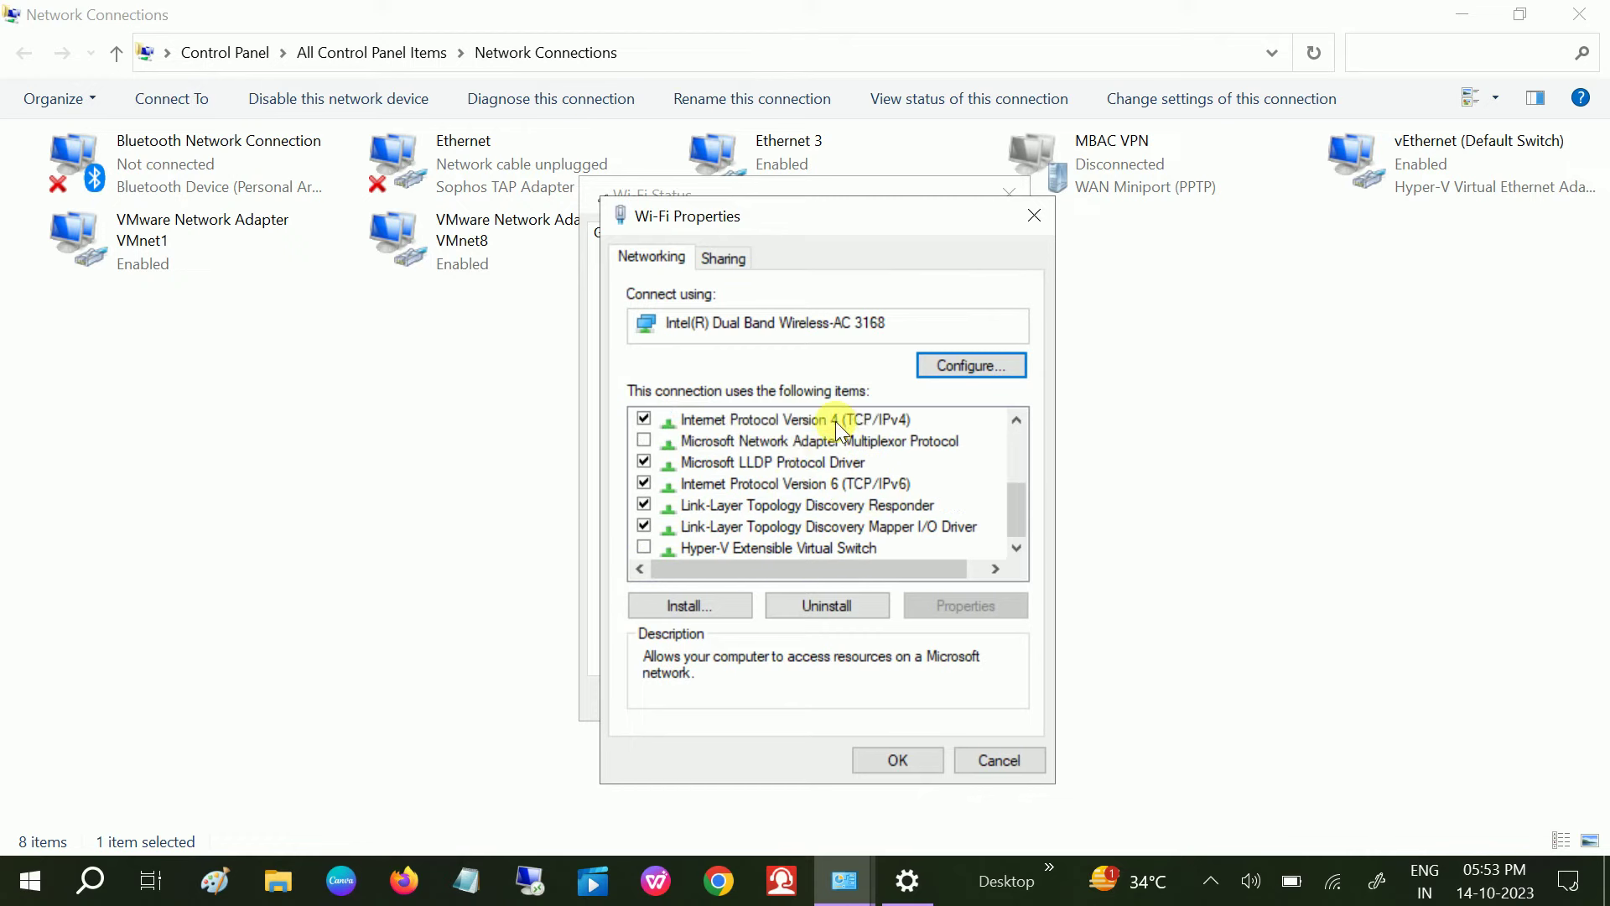
click(768, 422)
click(965, 605)
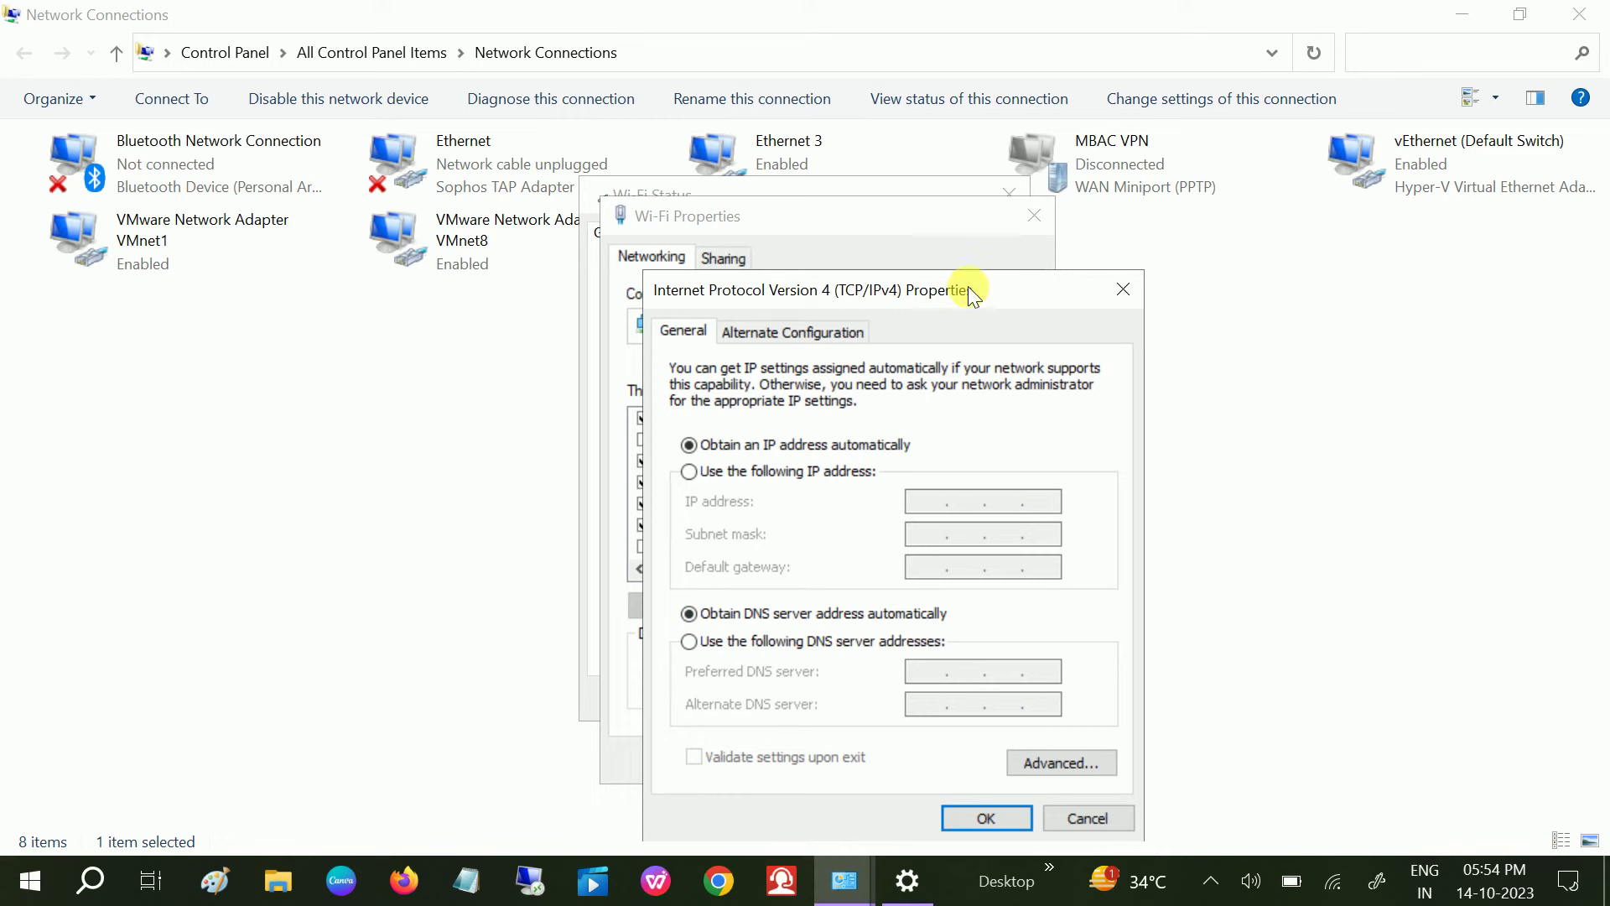
drag(966, 291, 888, 216)
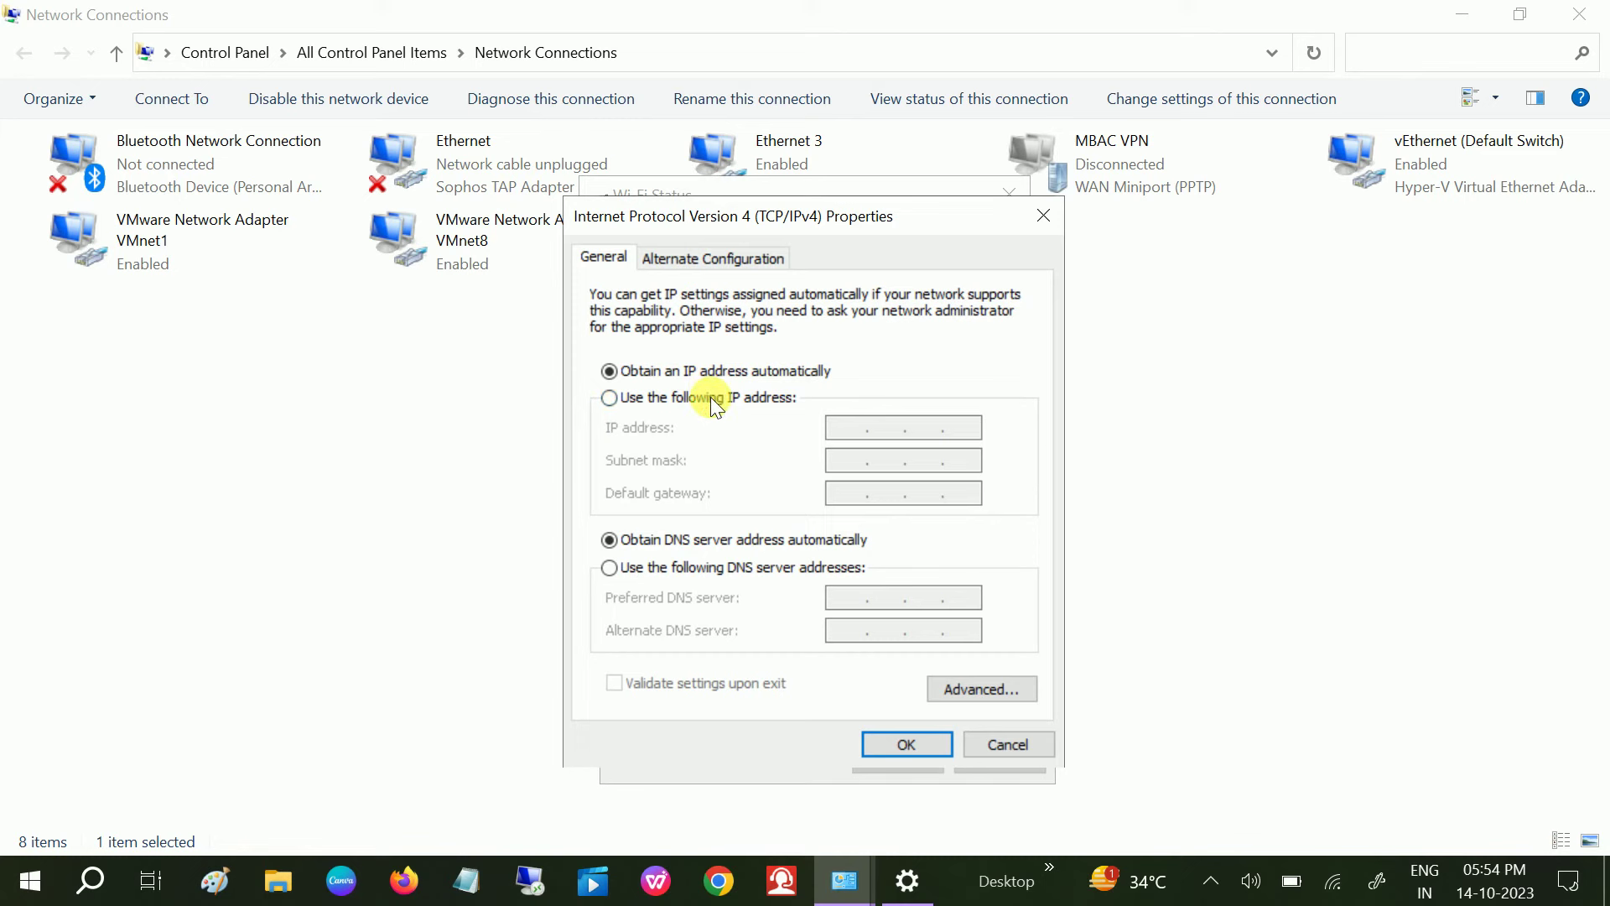
click(633, 570)
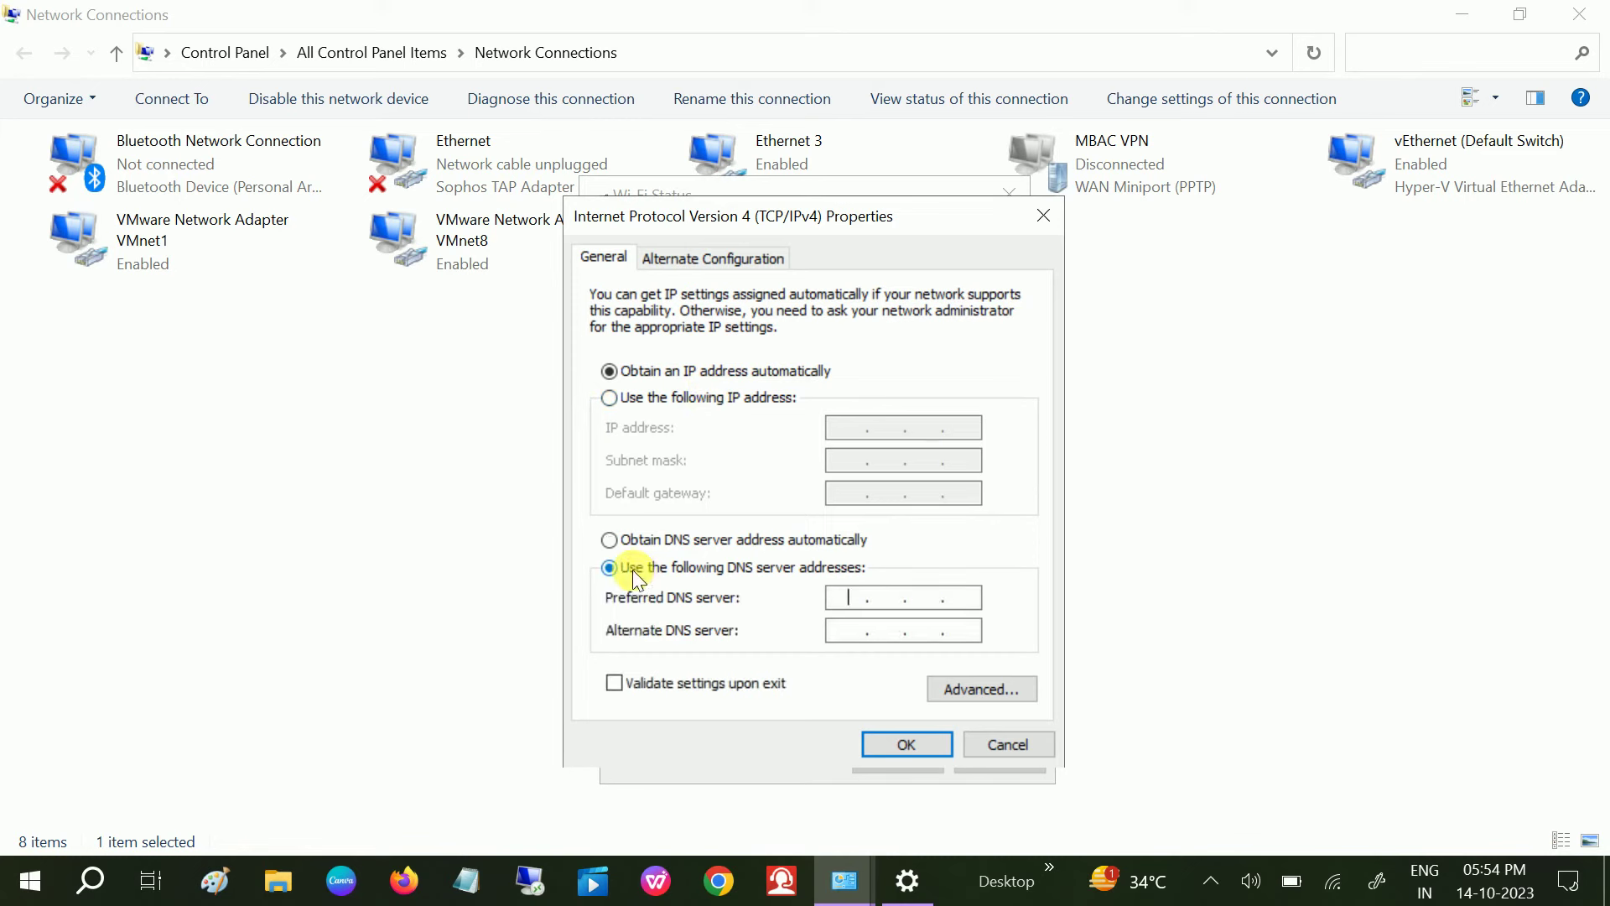
Step: Enter DNS servers 8.8.8.8 and 8.8.4.4, confirm TCP/IPv4, and close Wi-Fi Properties
click(854, 610)
text(8.8.8.)
text(8)
key(Tab)
text(8.8)
text(.4.)
text(4)
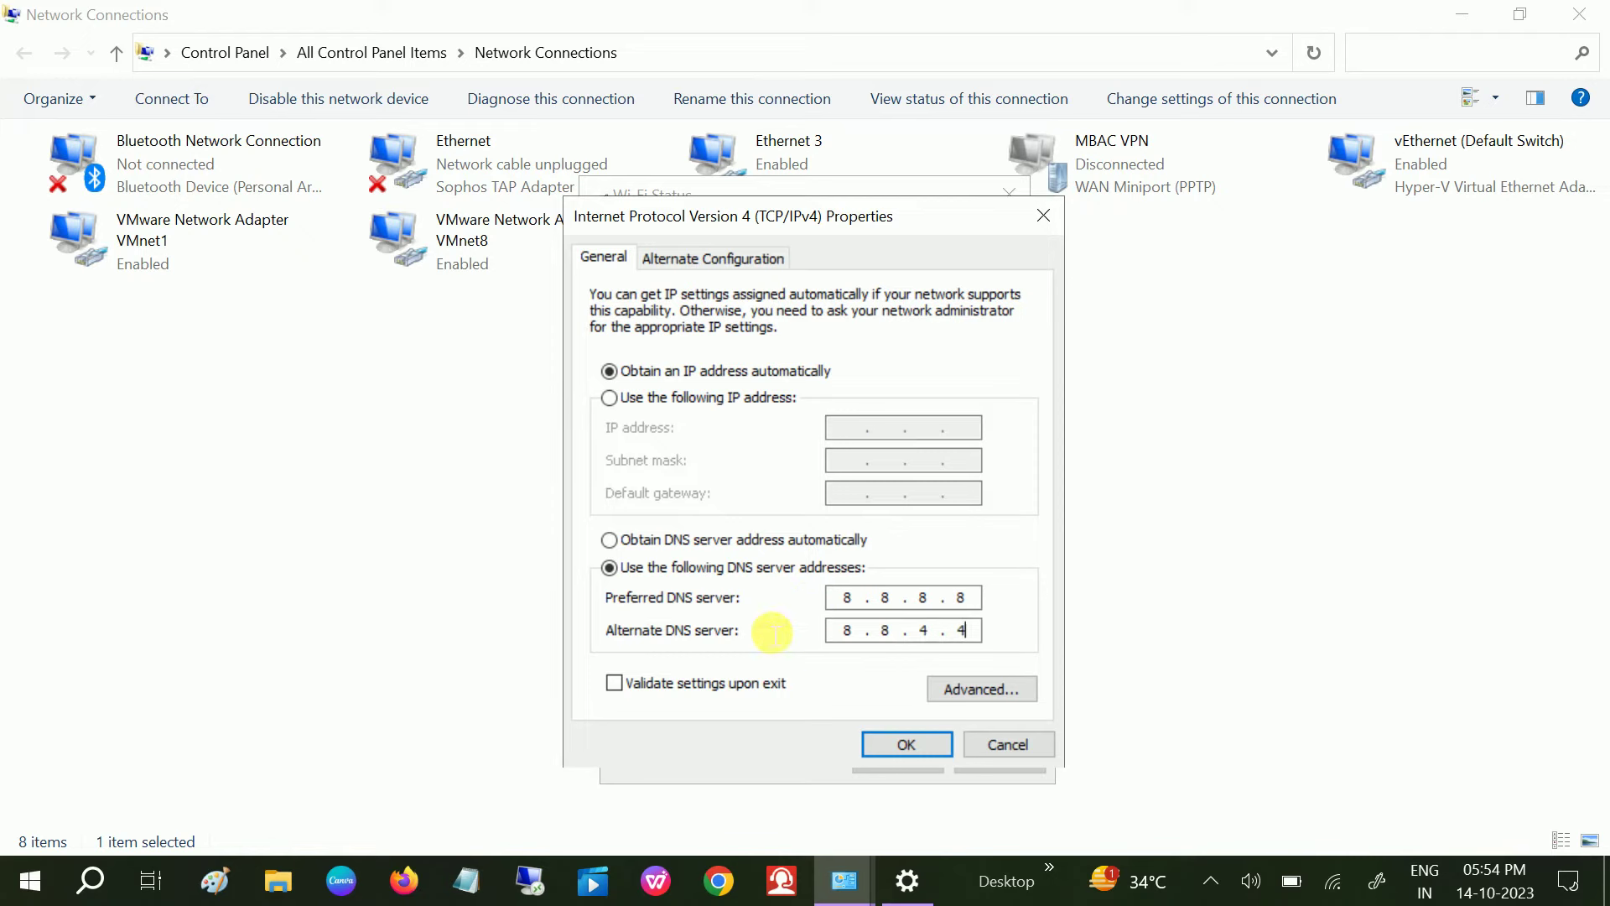
click(907, 743)
click(915, 774)
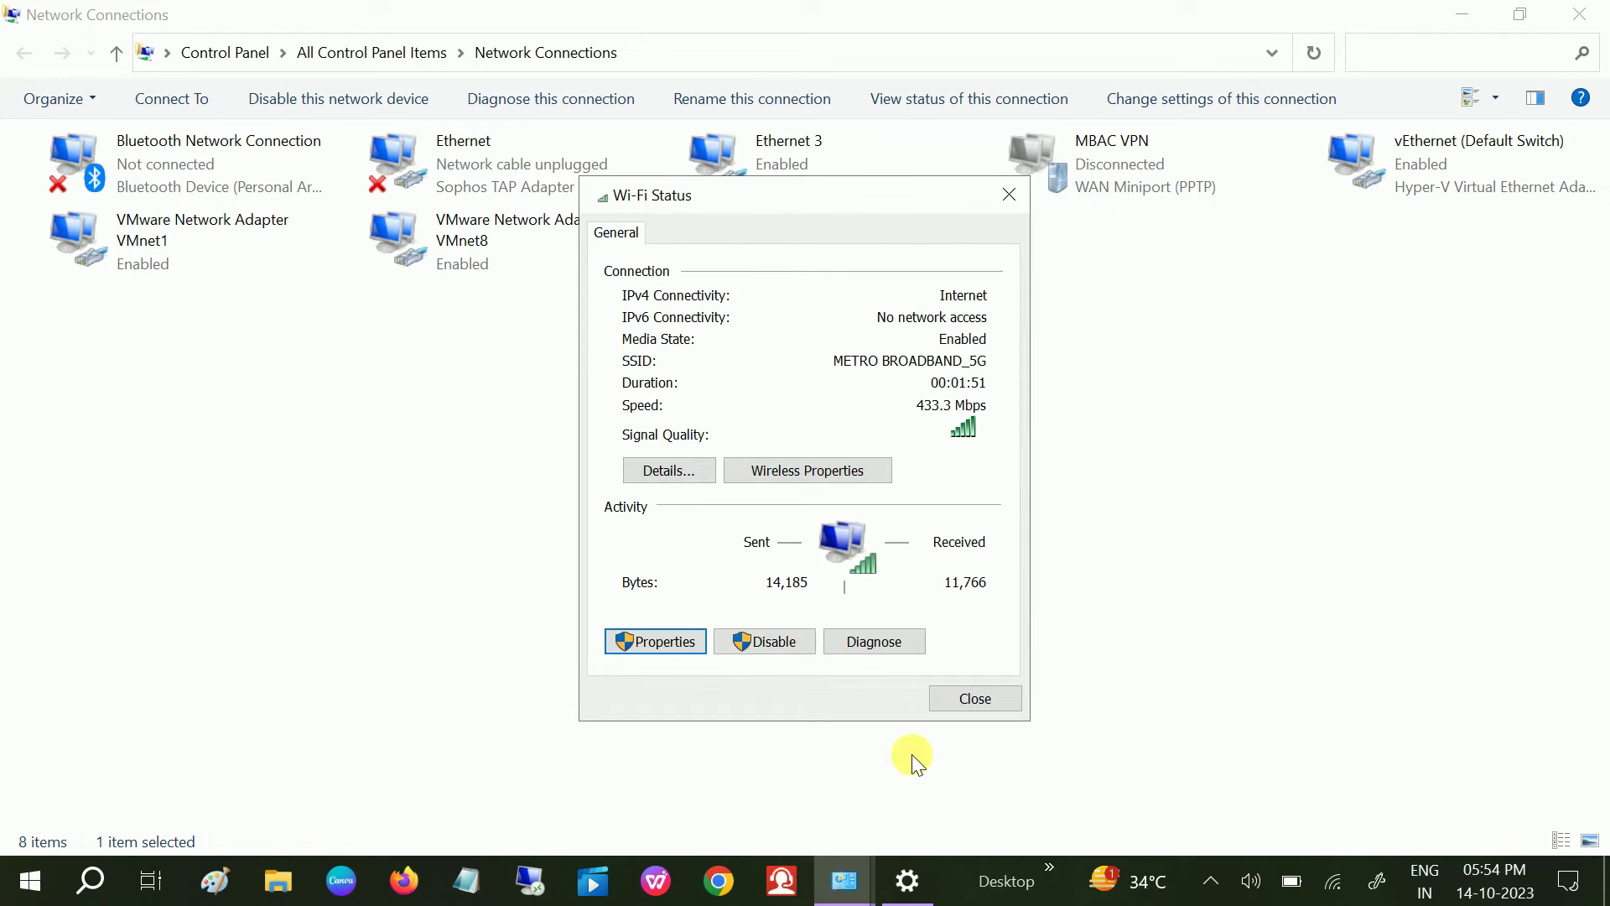
Step: Close Wi-Fi Status, then disable and re-enable the Wi-Fi adapter
click(967, 698)
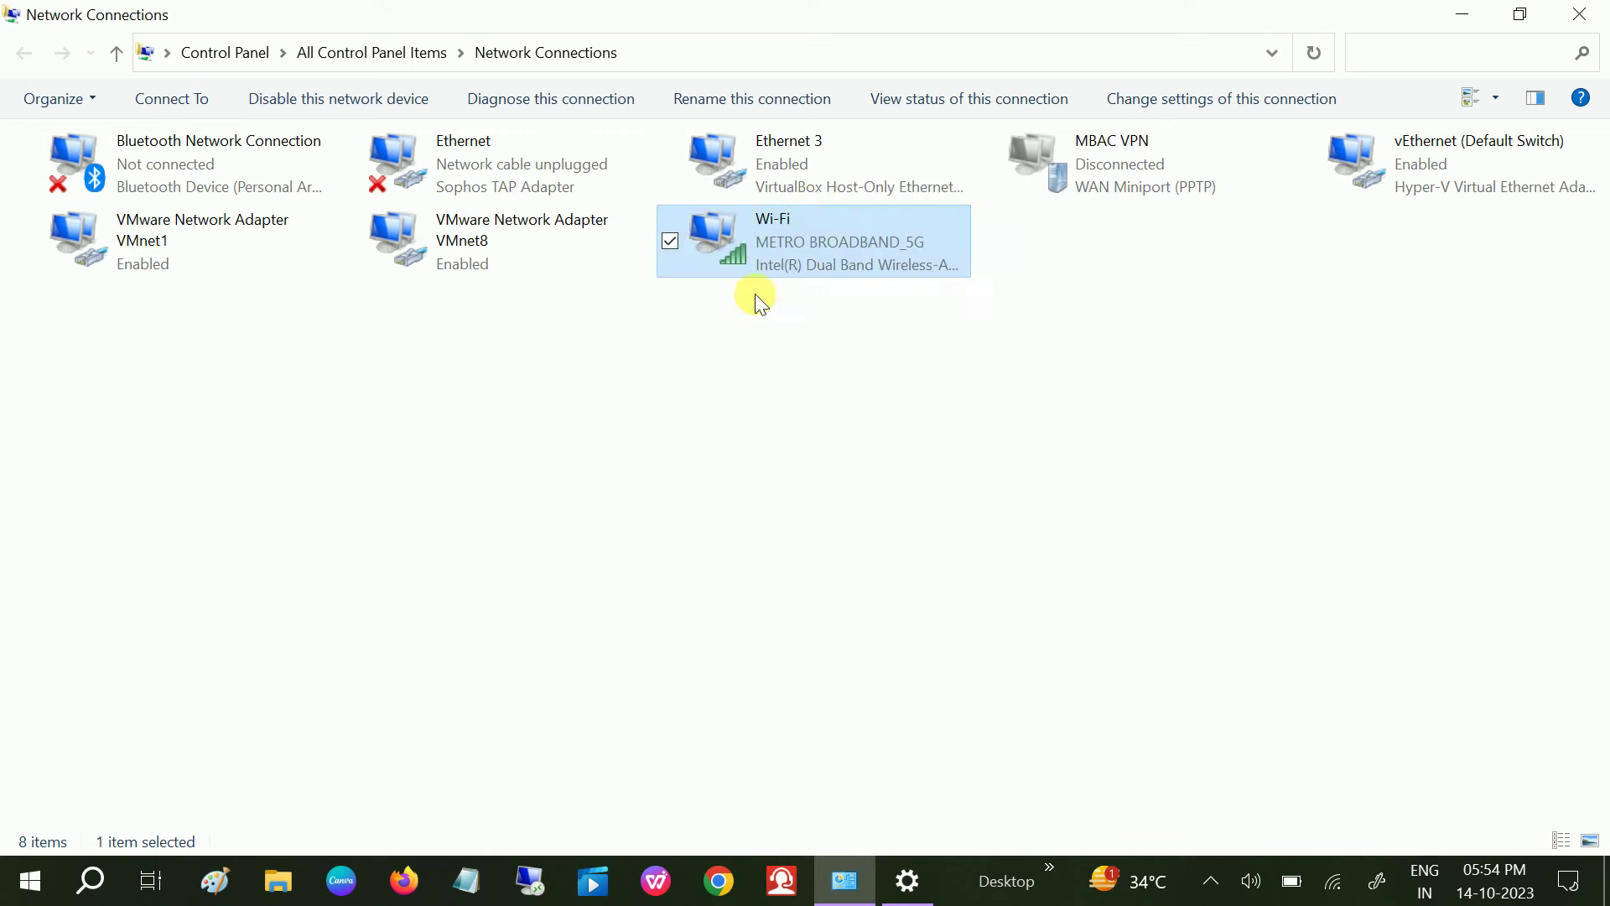
right_click(807, 230)
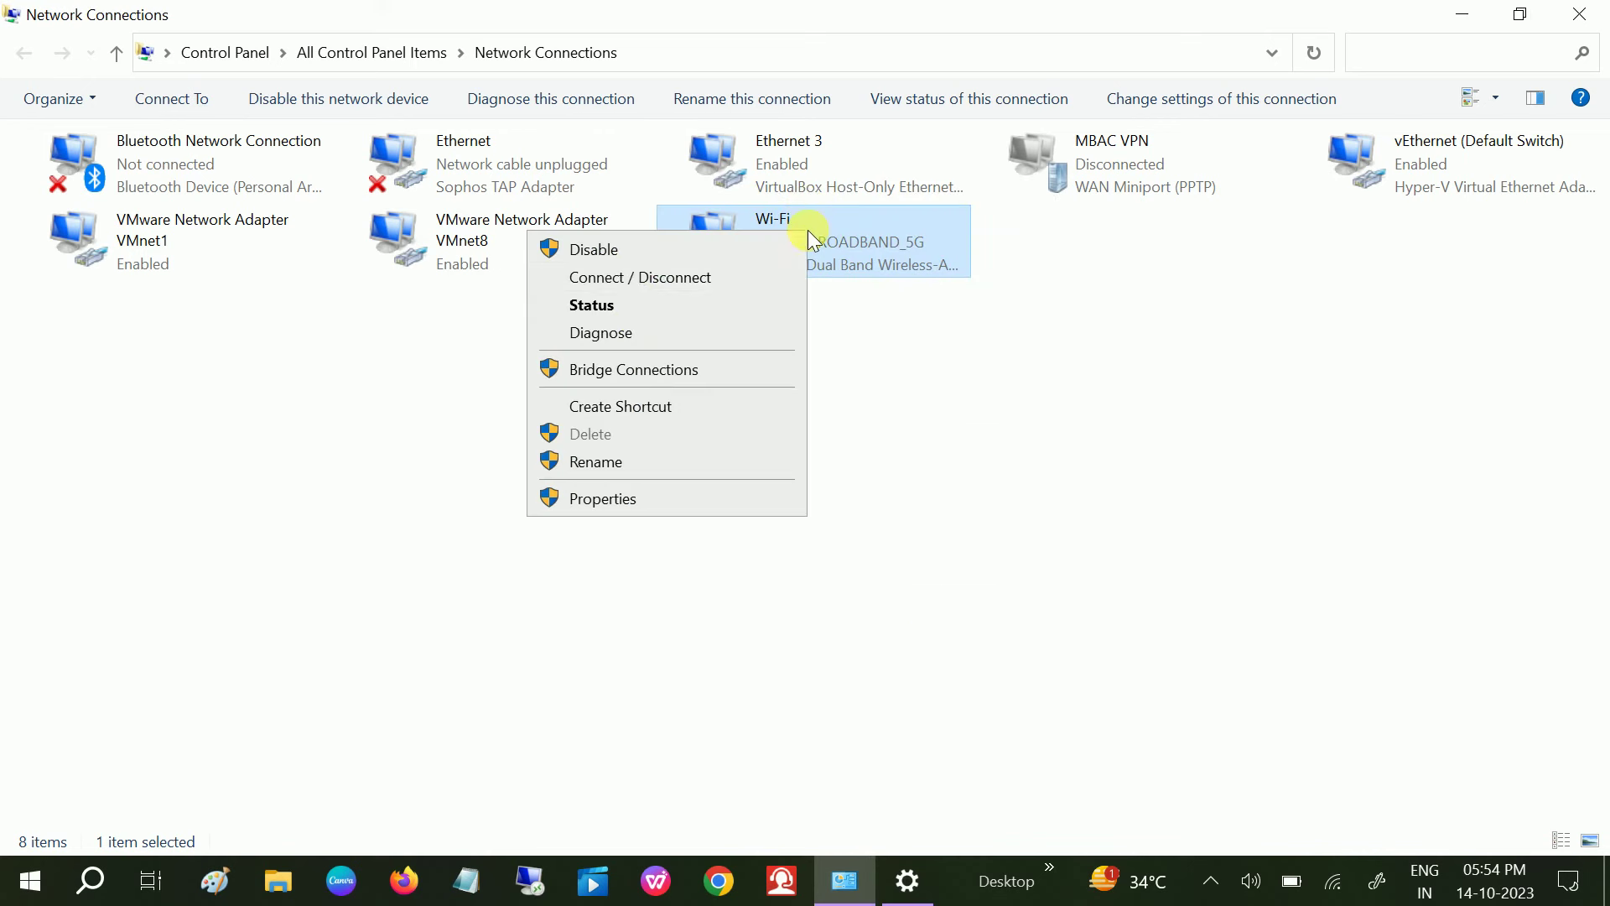
click(629, 250)
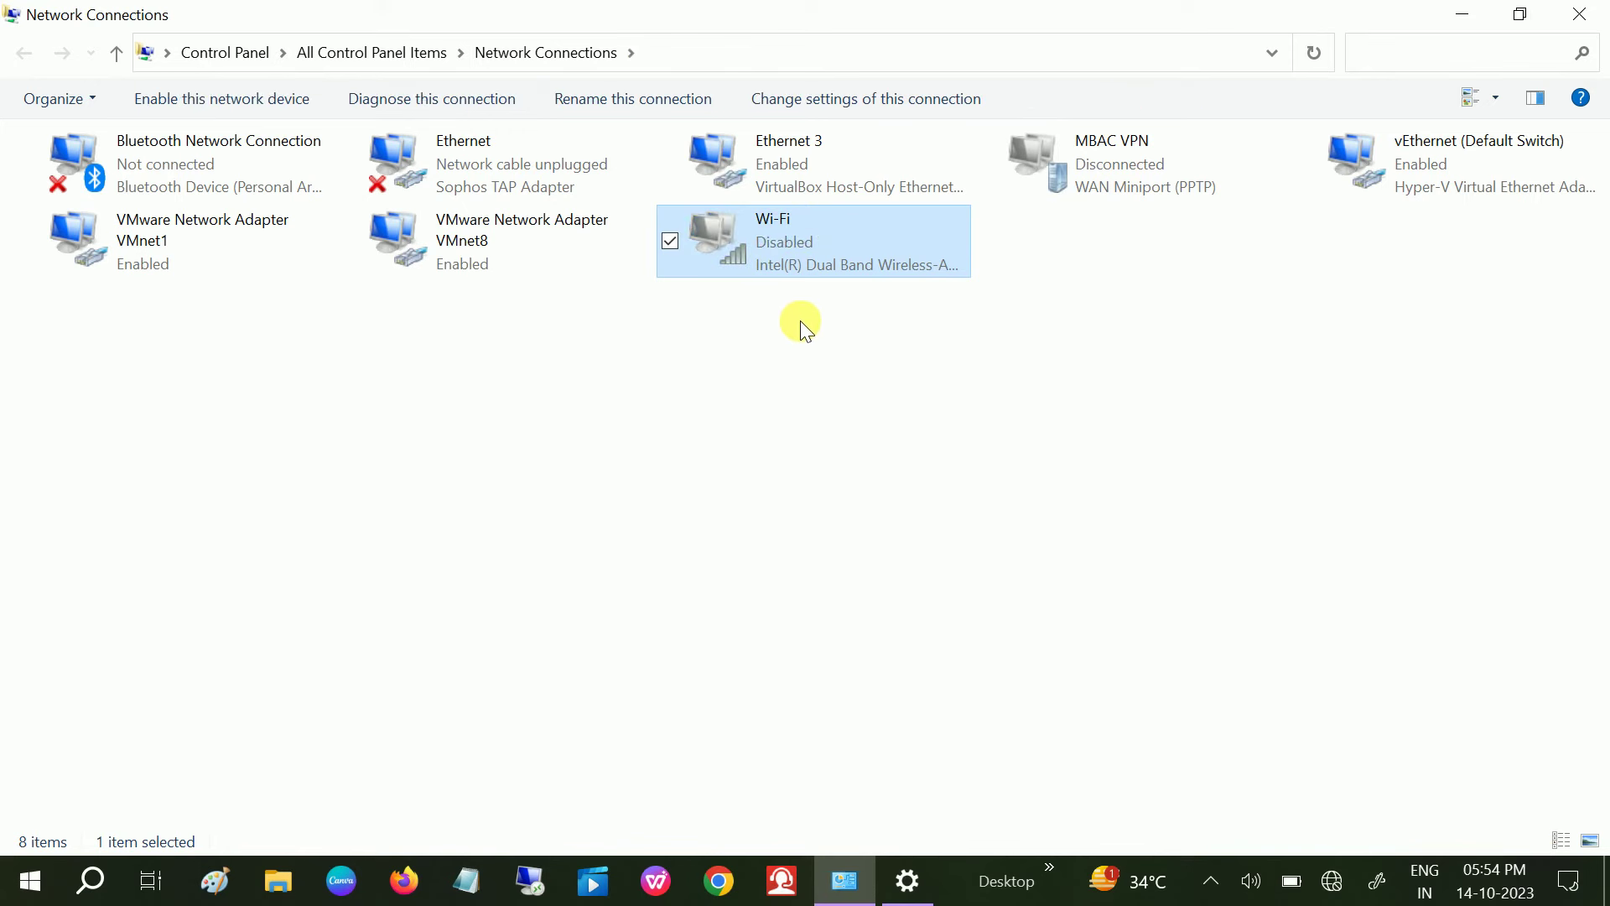
right_click(796, 235)
click(663, 252)
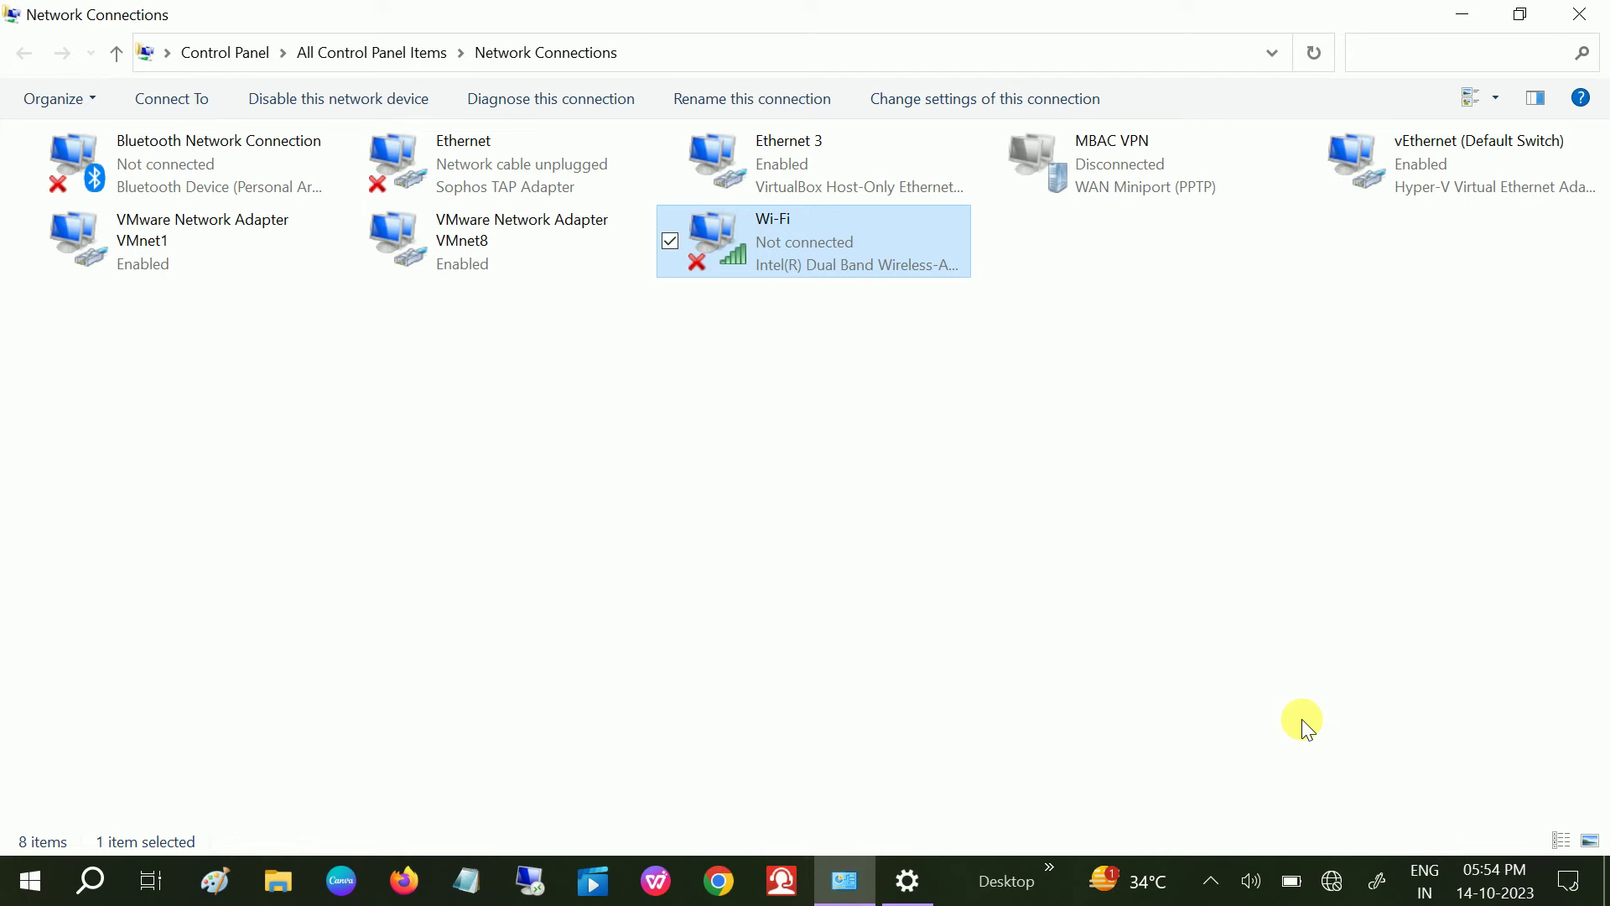
Step: Connect the Wi-Fi to METRO BROADBAND_5G and bring Chrome to the front
click(1330, 881)
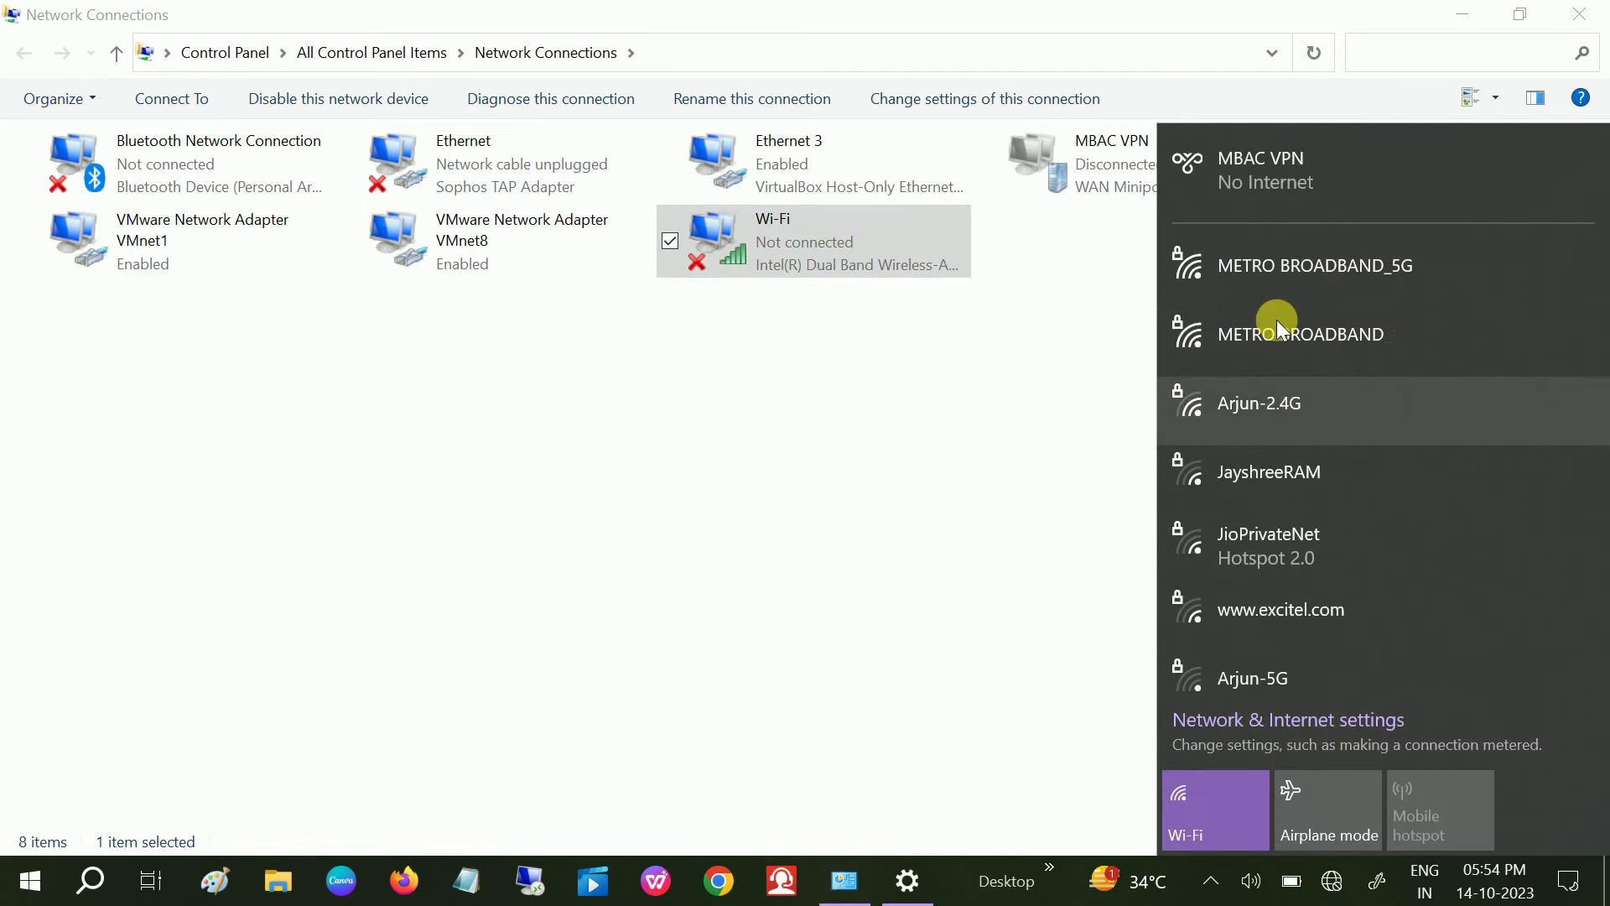
click(1299, 260)
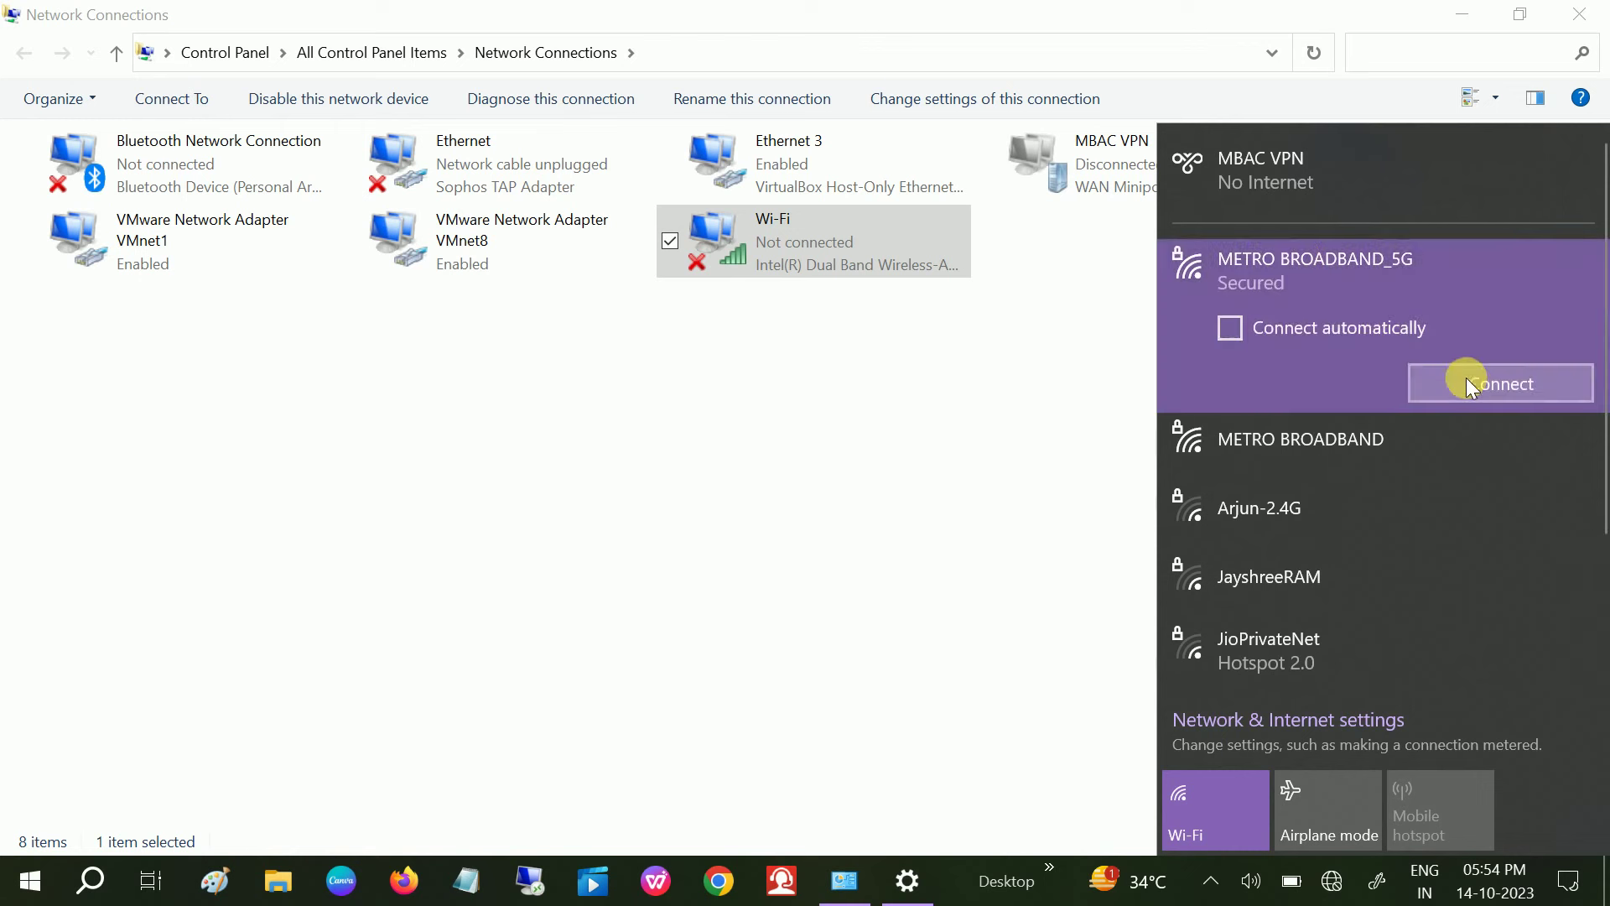
click(1469, 383)
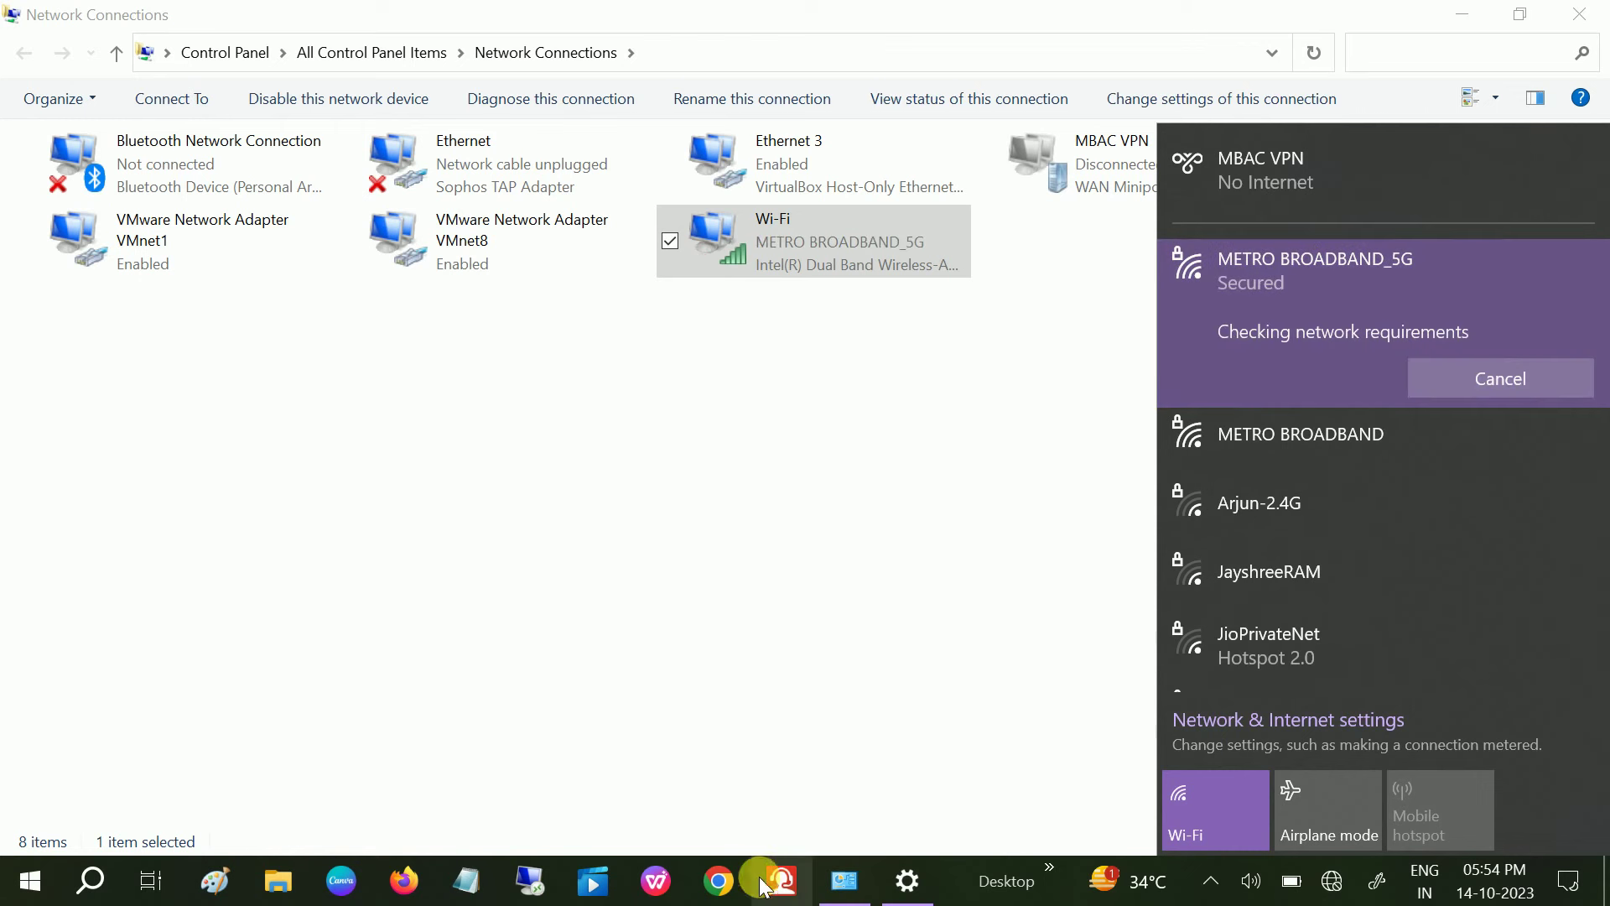
click(723, 880)
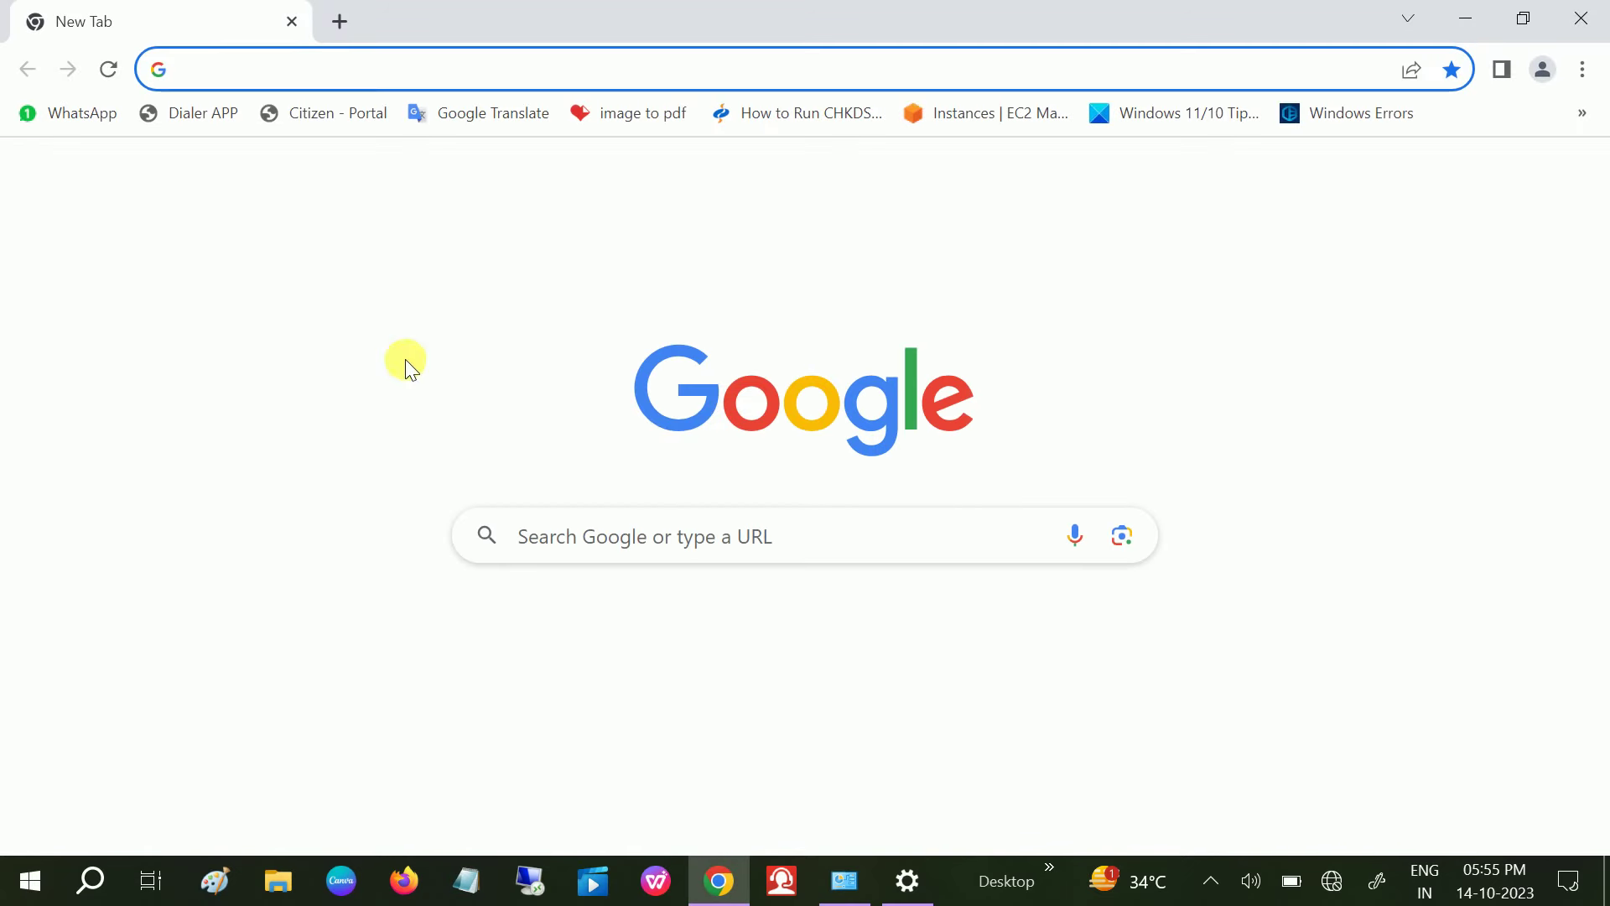
Step: Check the Wi-Fi status, then load Google Translate and switch tabs, hitting ERR_TIMED_OUT
click(1333, 881)
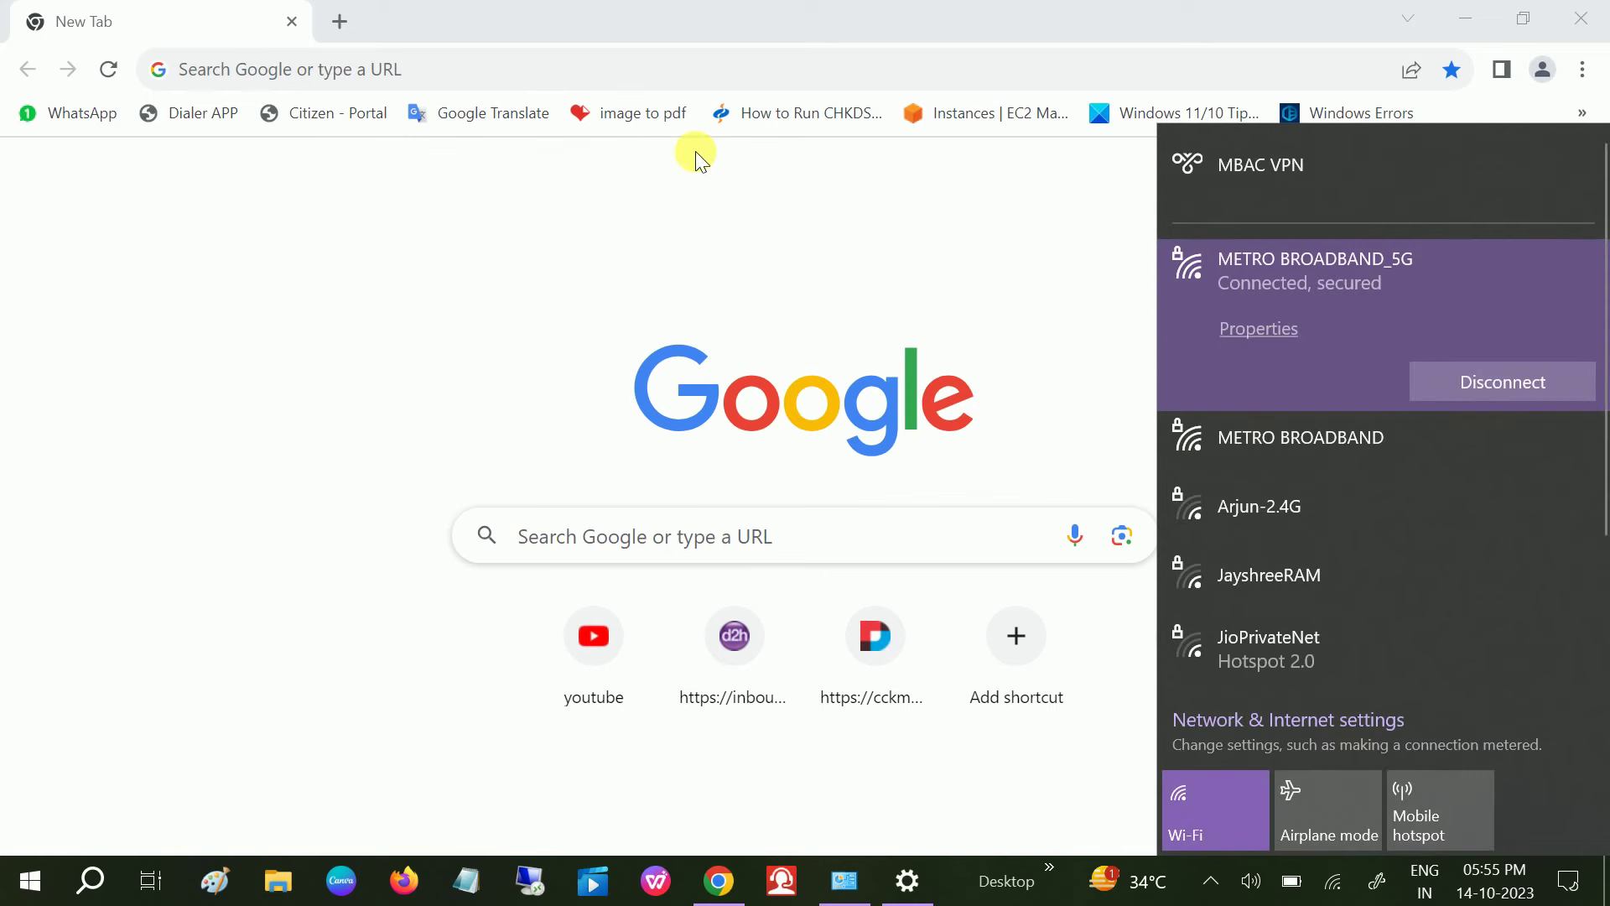
click(443, 116)
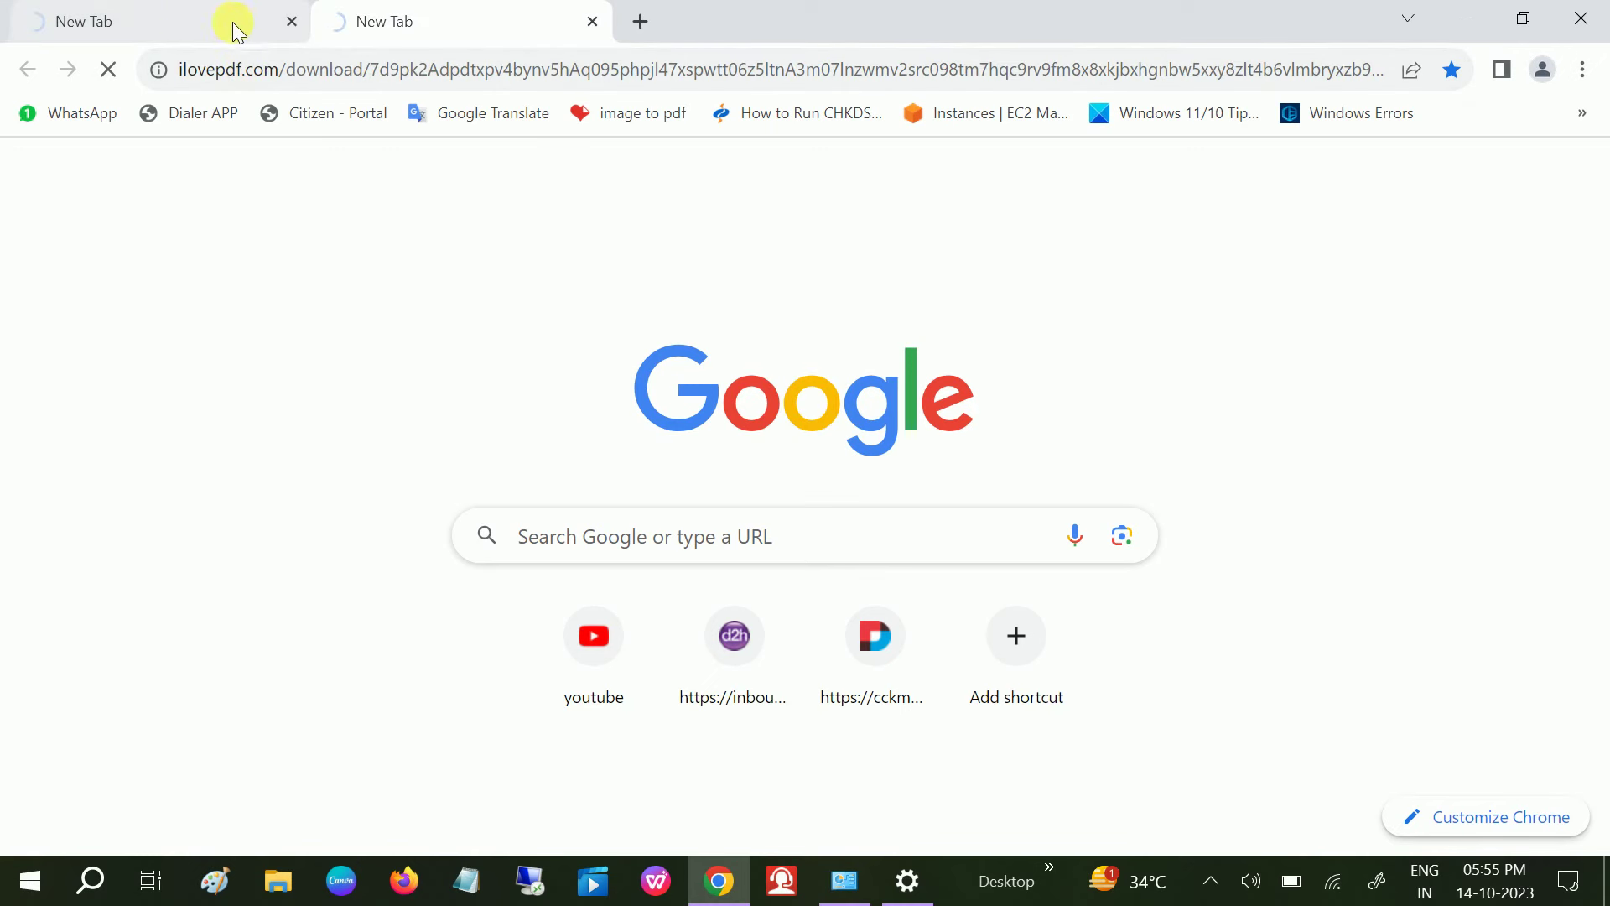
click(230, 31)
click(431, 28)
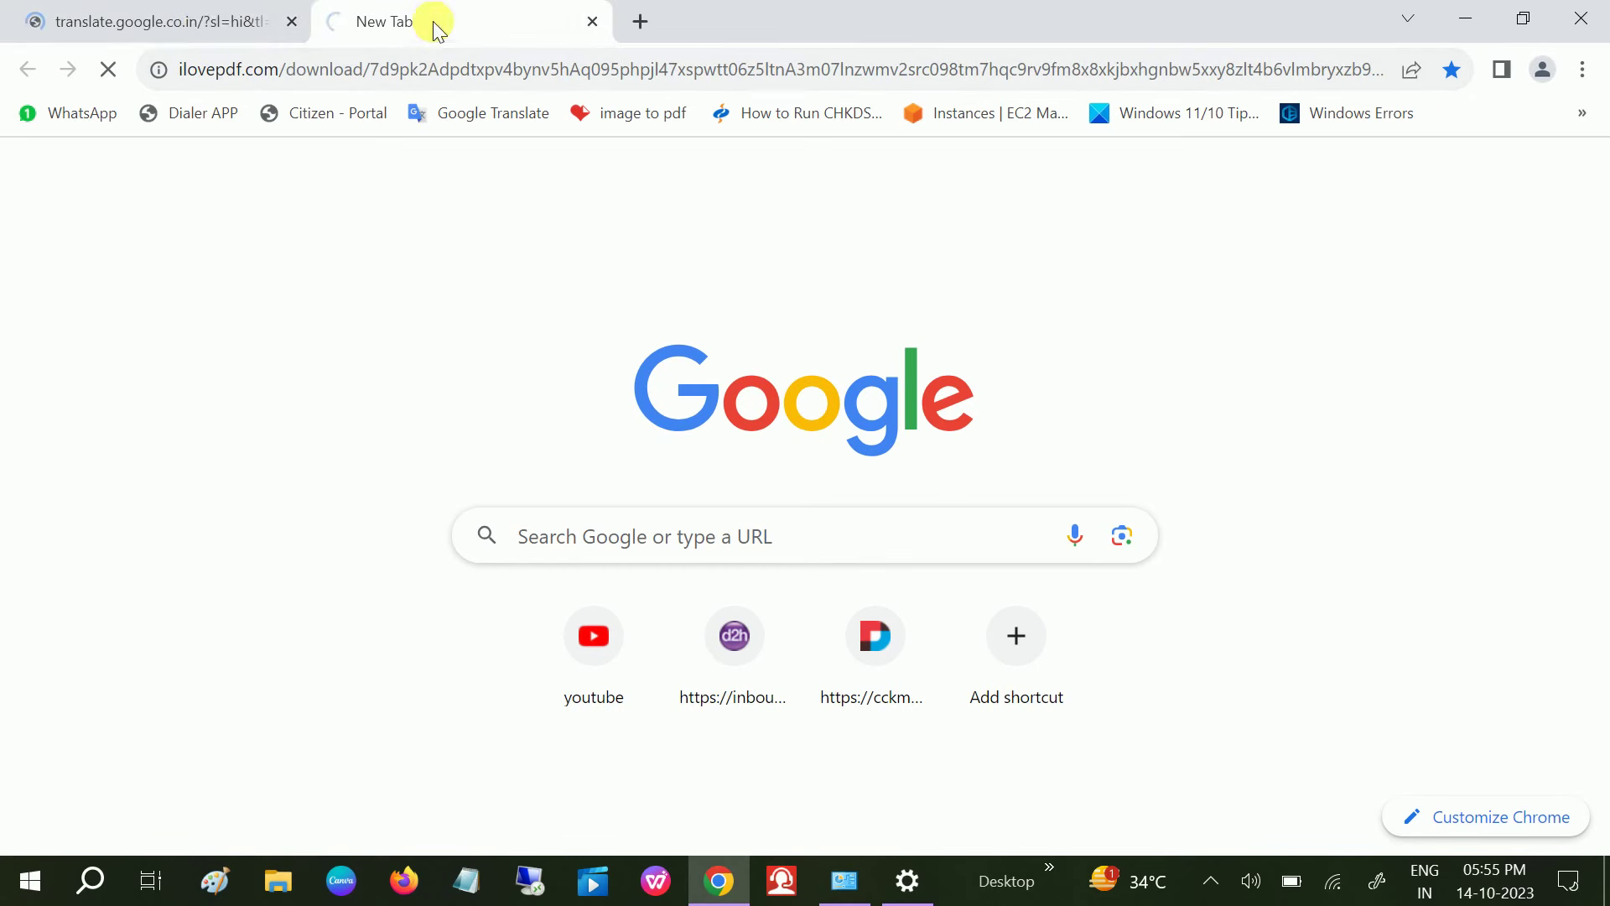
click(198, 29)
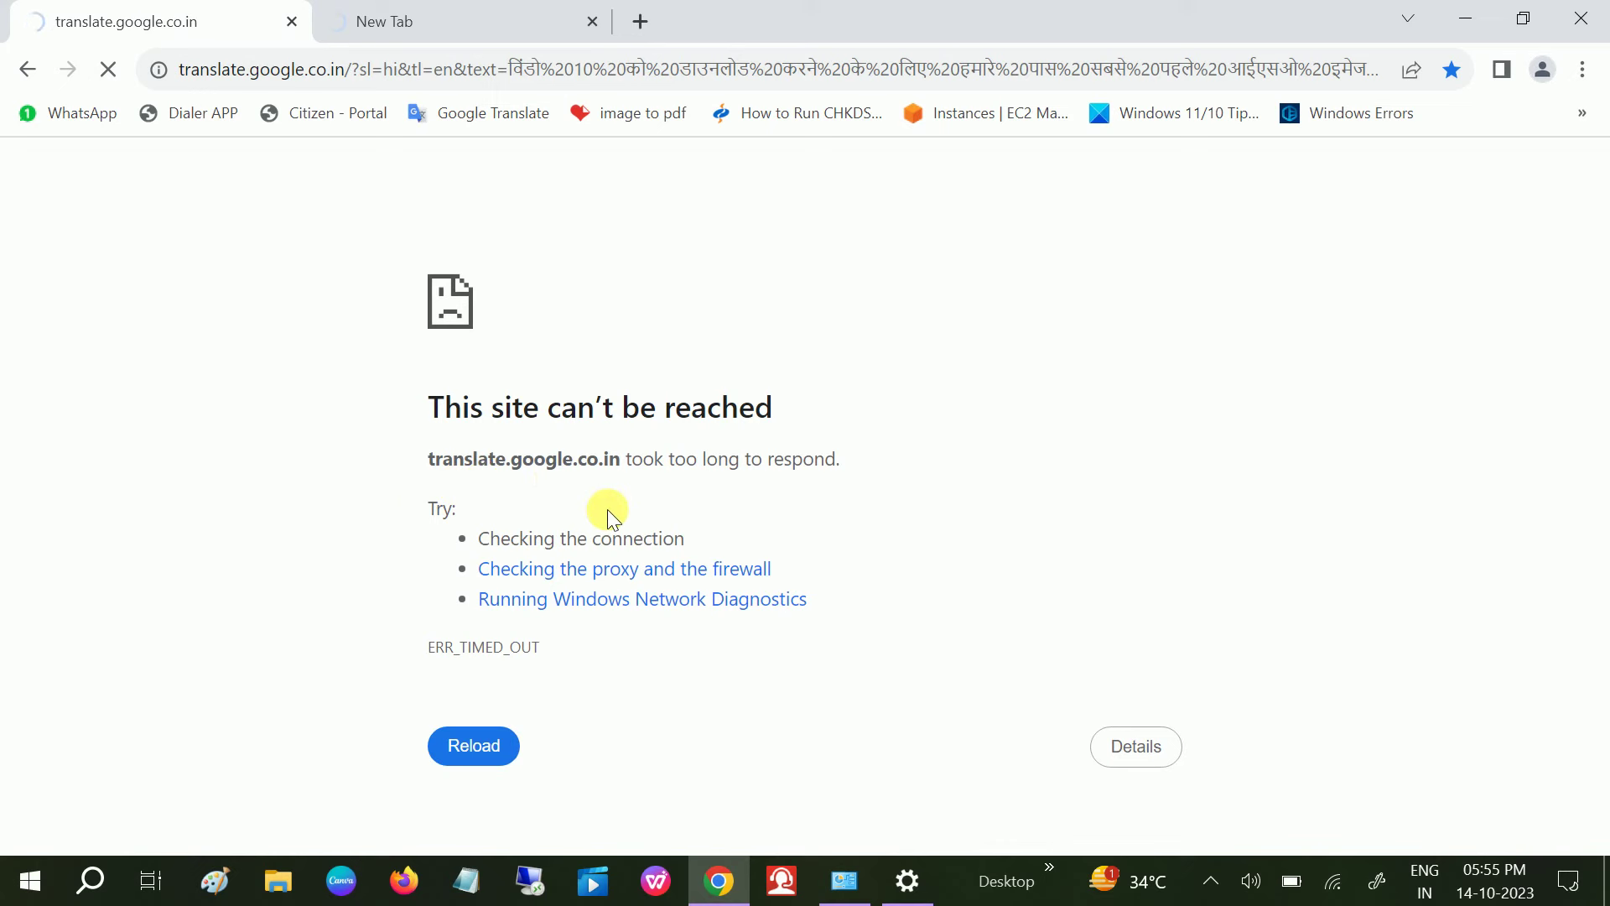
Step: Close Chrome, Network Connections and Settings, then open Control Panel from Windows search
click(1578, 16)
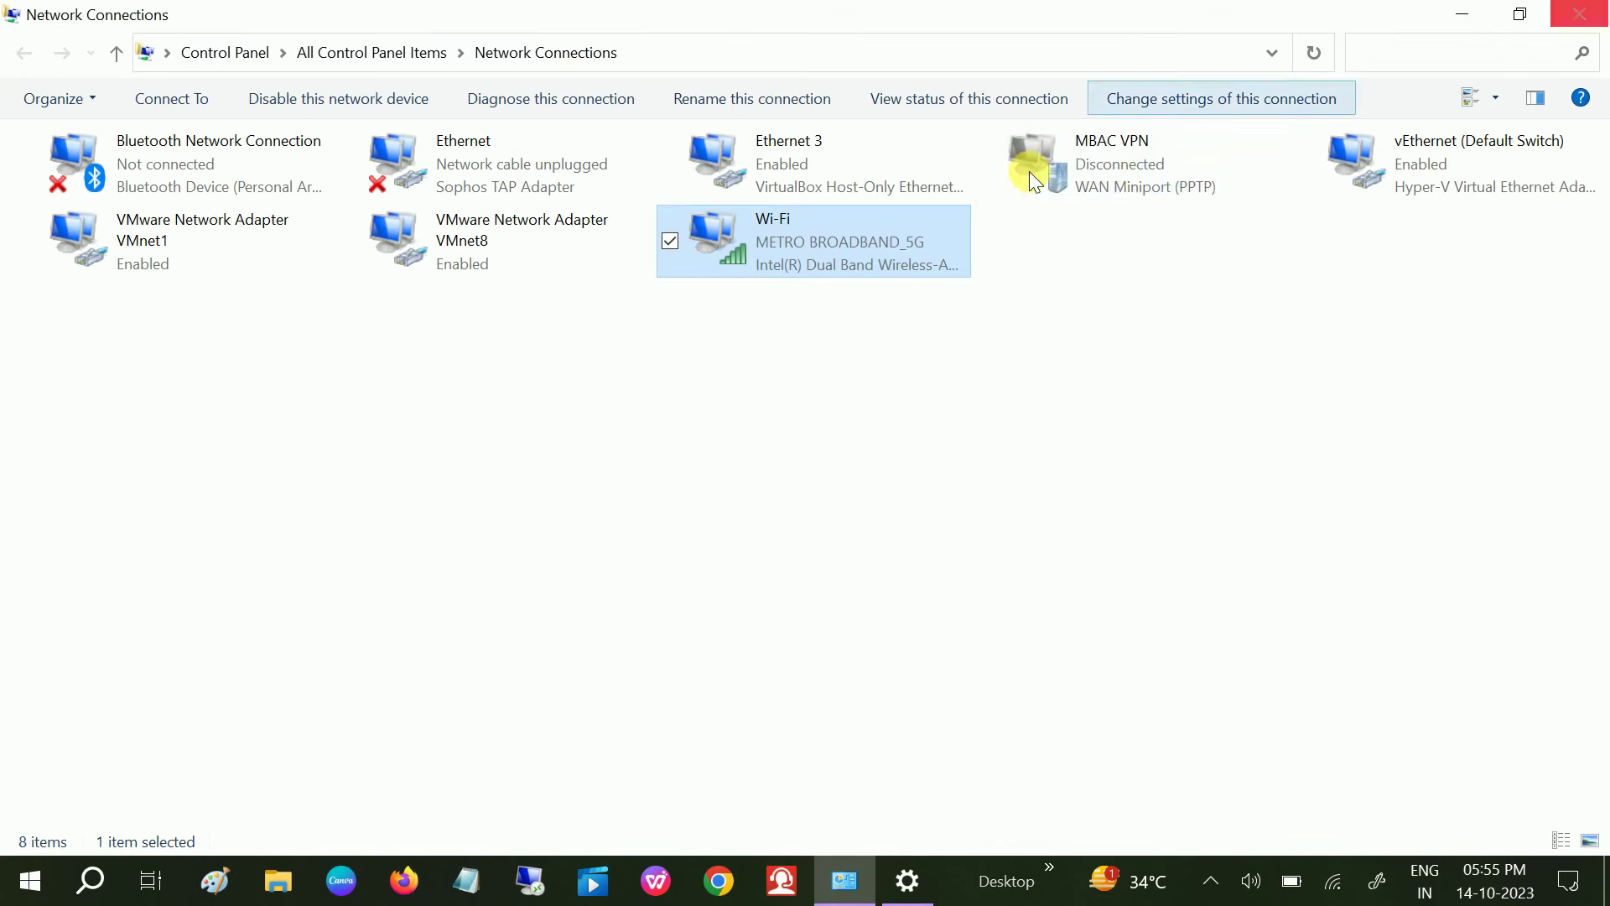
click(1579, 16)
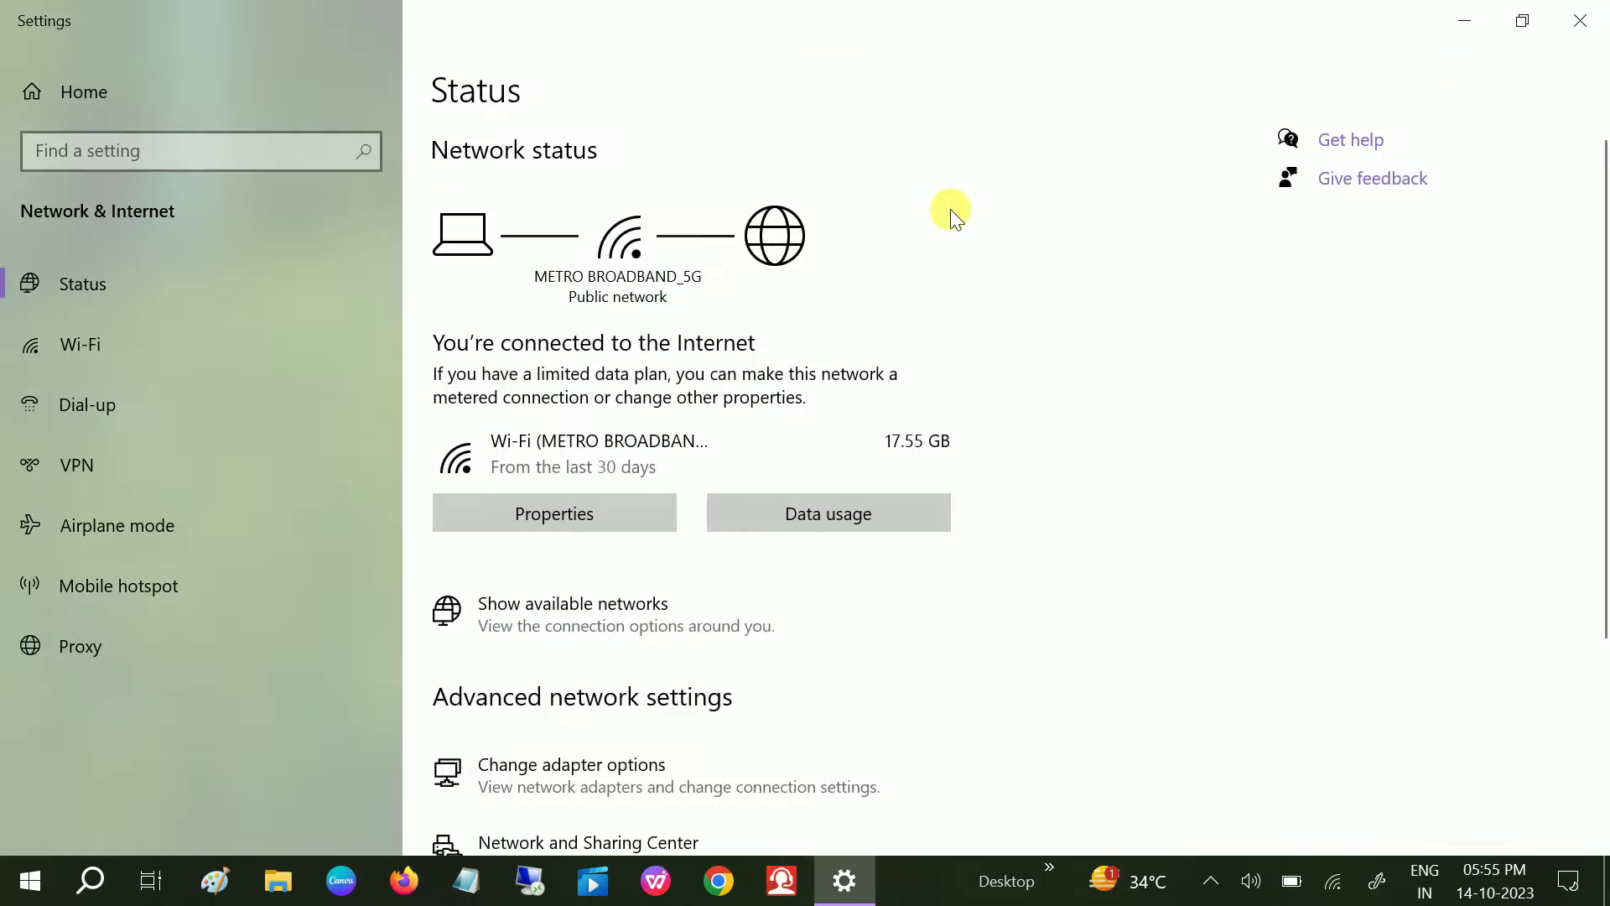
click(1579, 15)
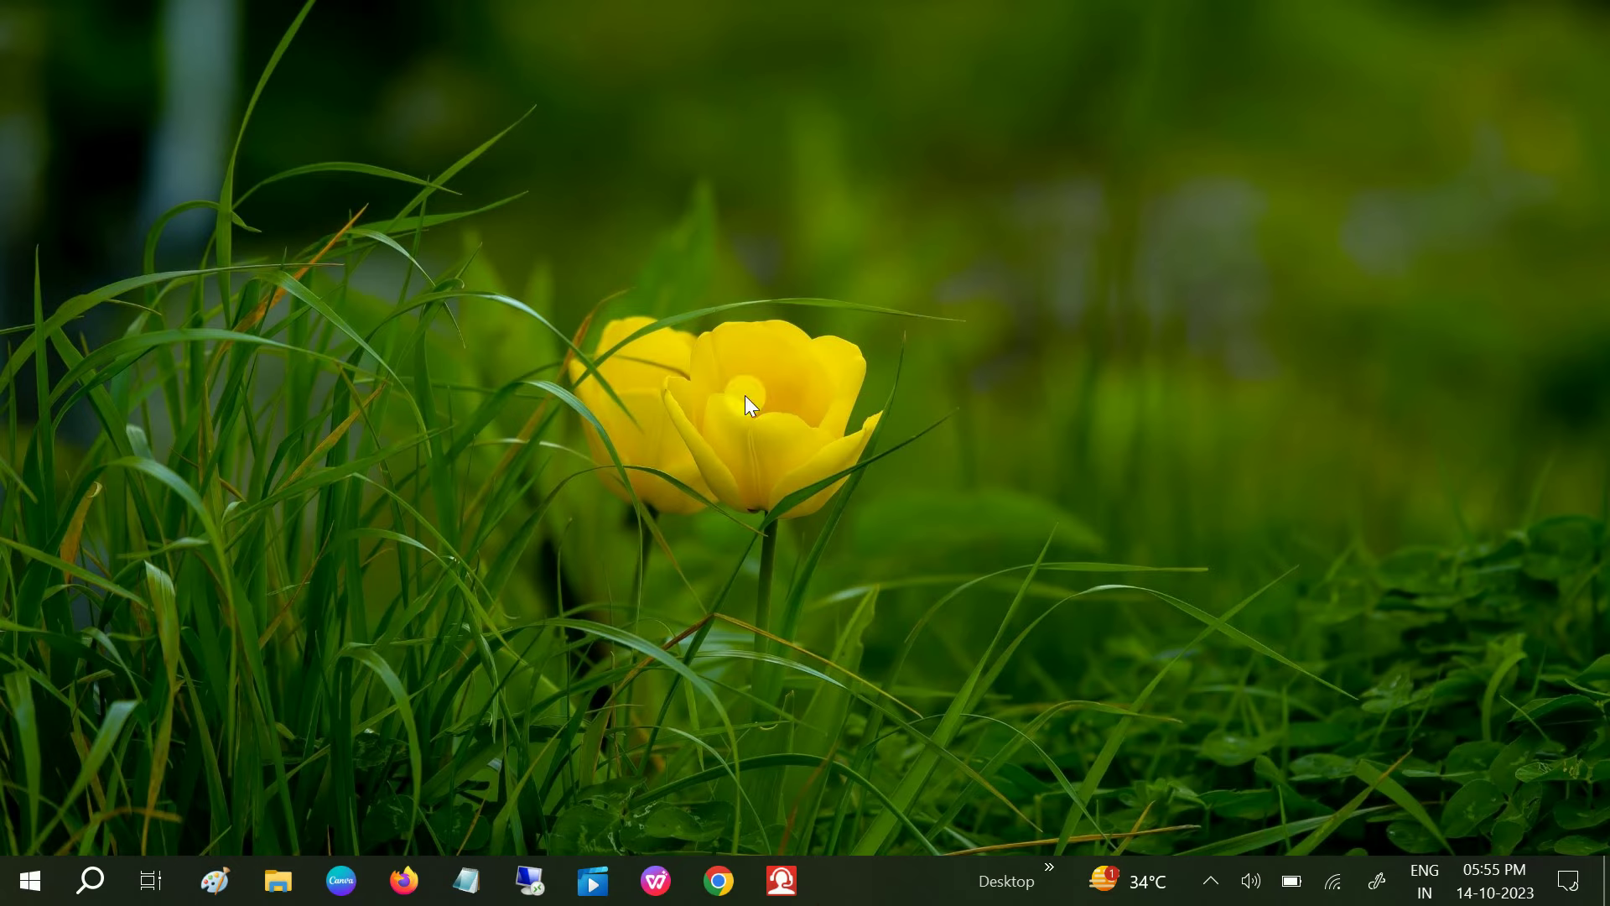
click(90, 884)
text(con)
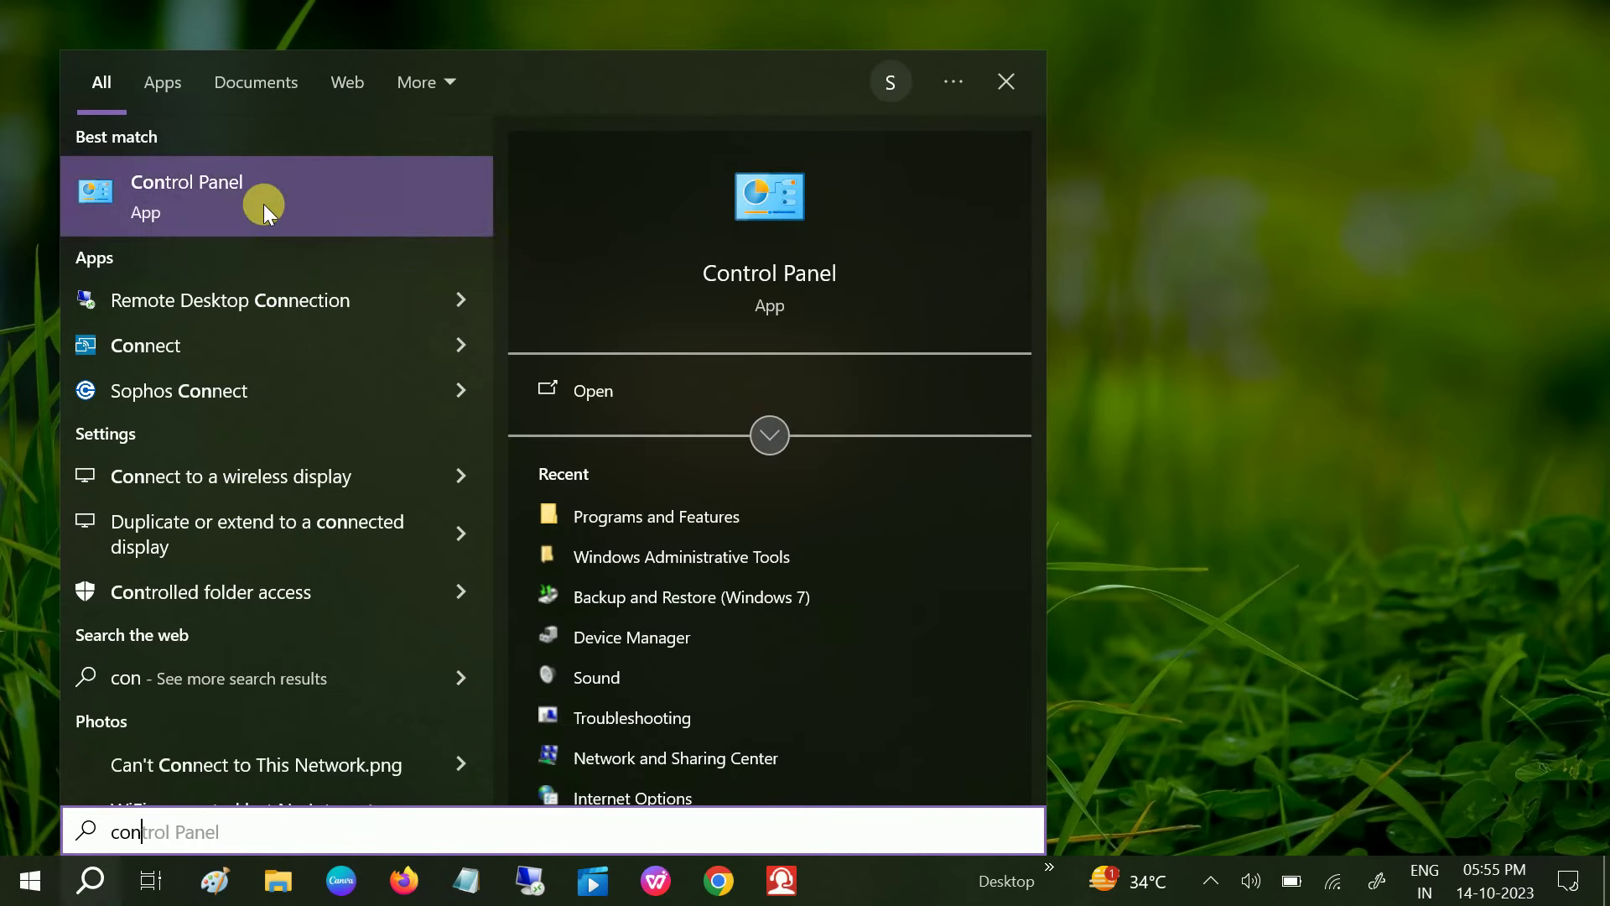
click(264, 204)
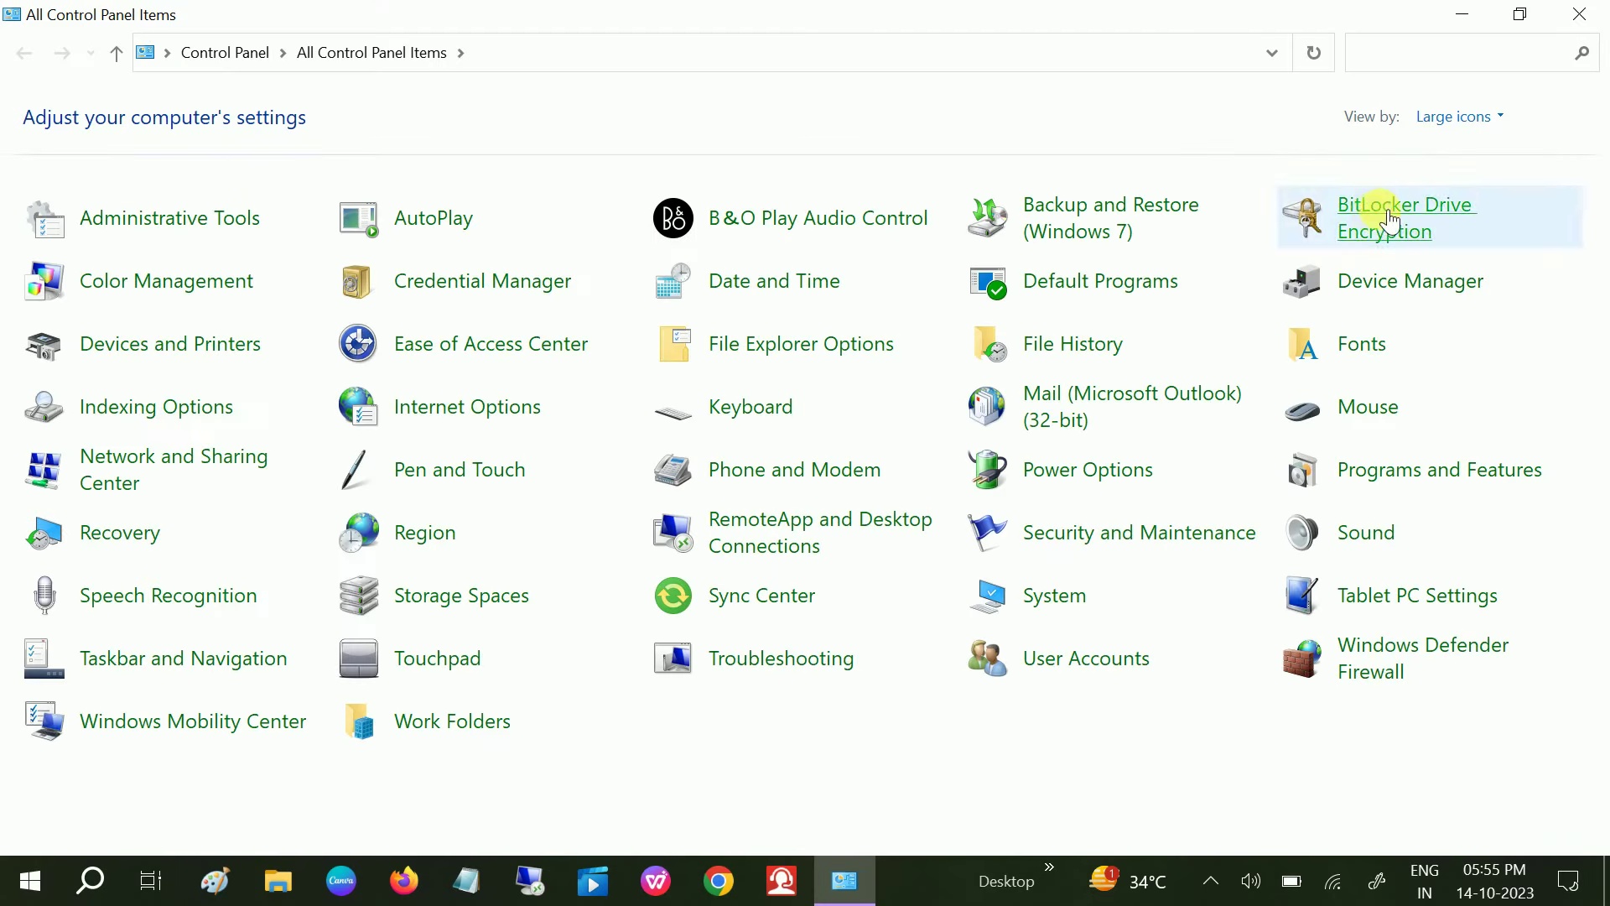
Step: Switch Control Panel to Large icons view and open Internet Options
click(1449, 117)
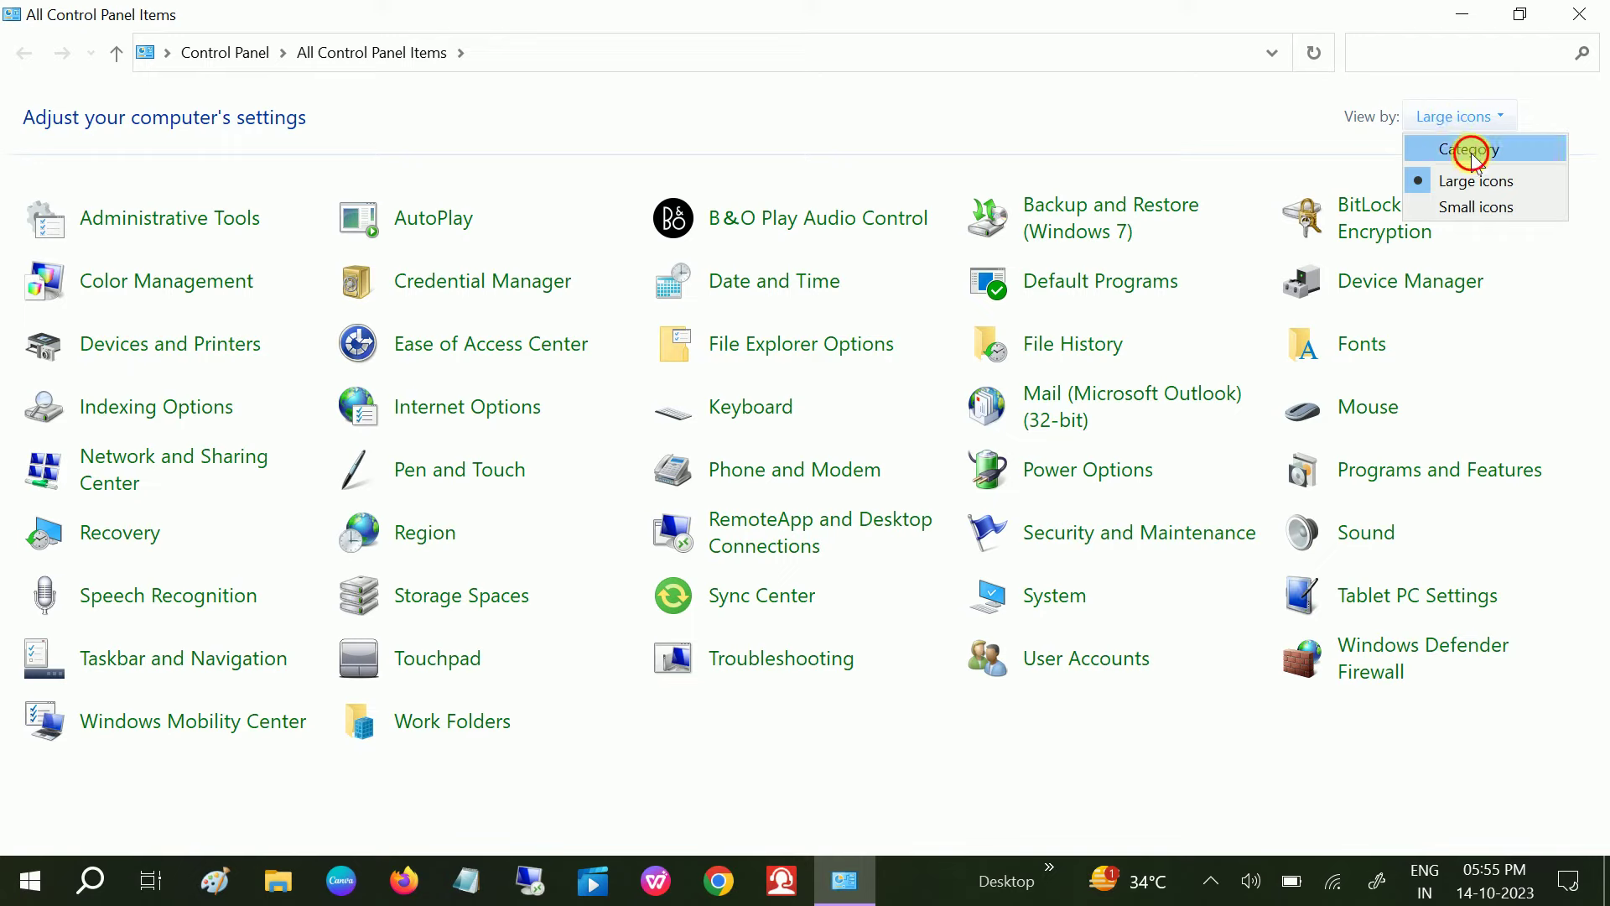
click(1459, 146)
click(1189, 118)
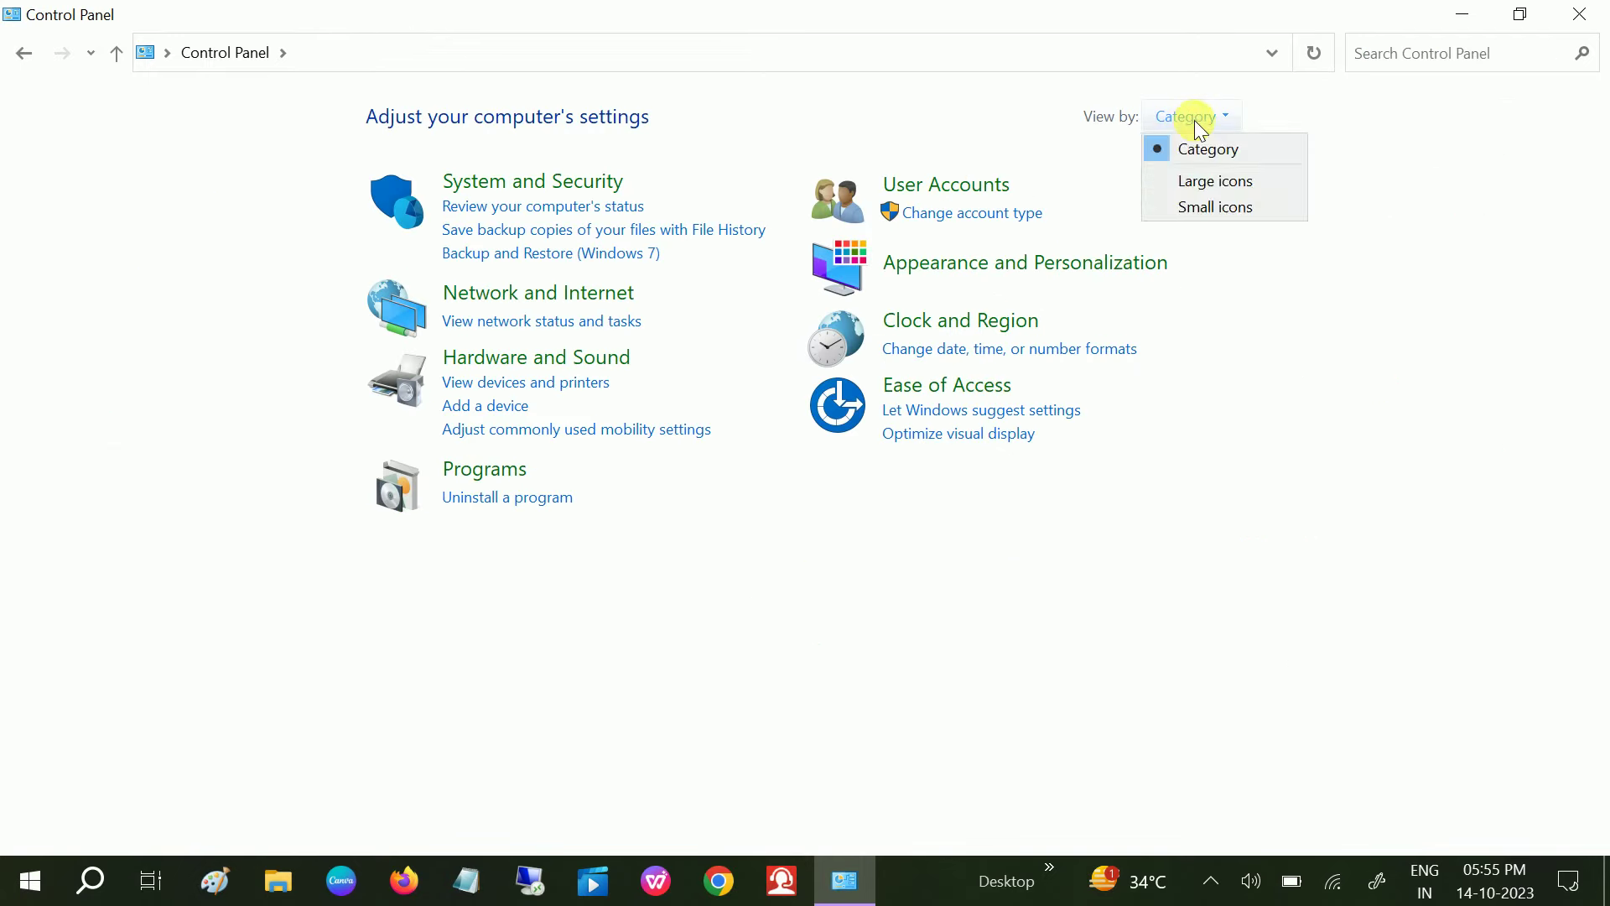
click(1218, 180)
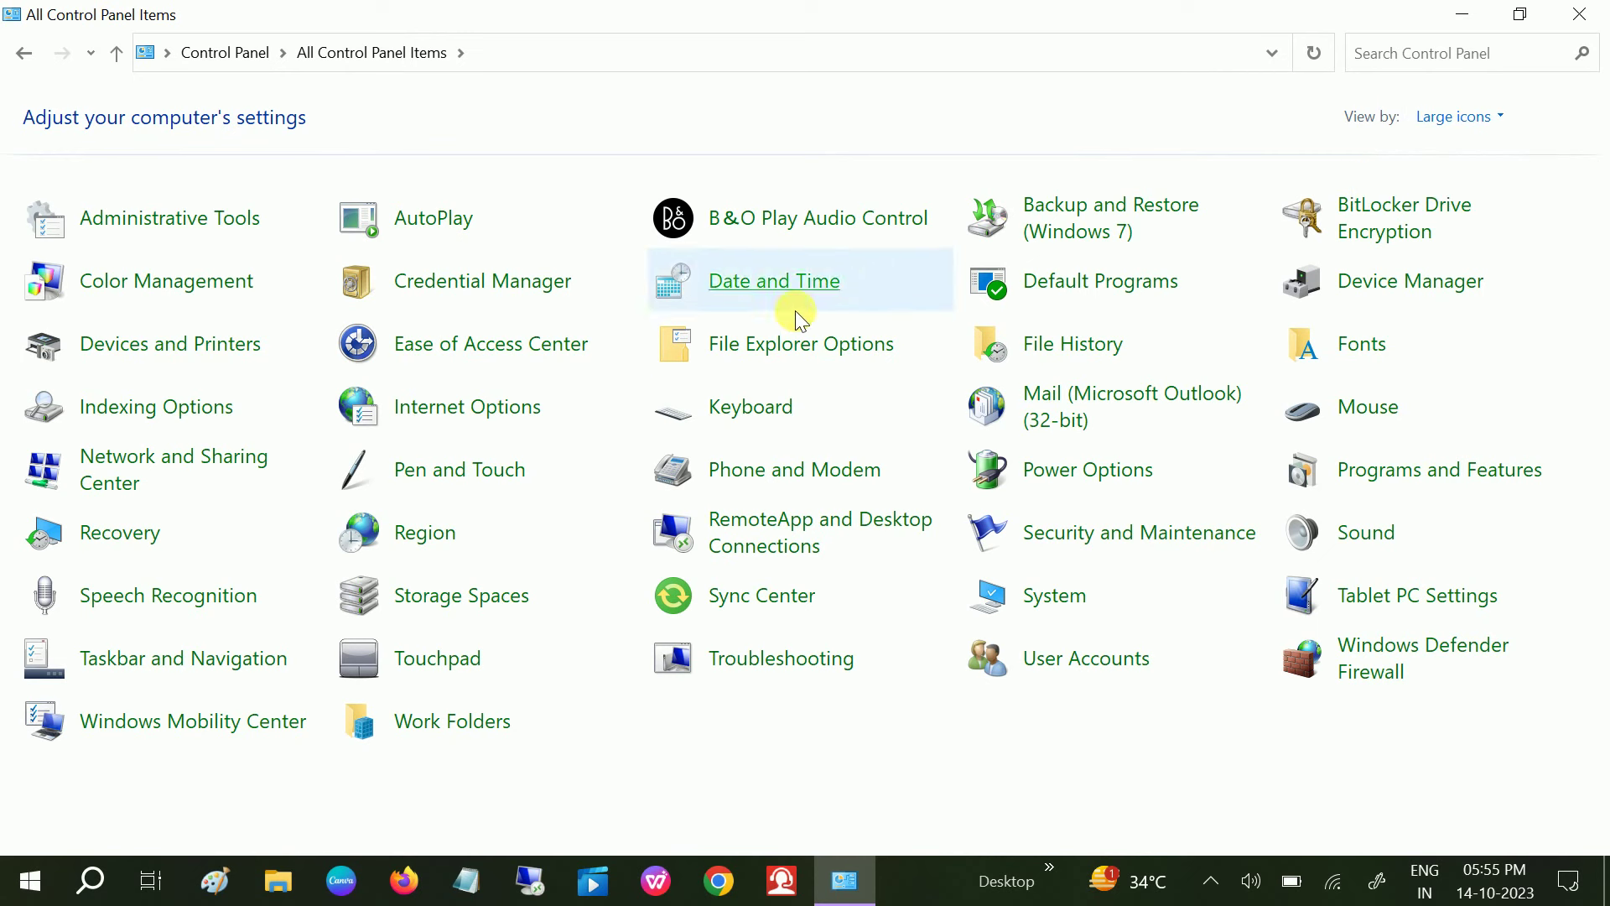
click(447, 410)
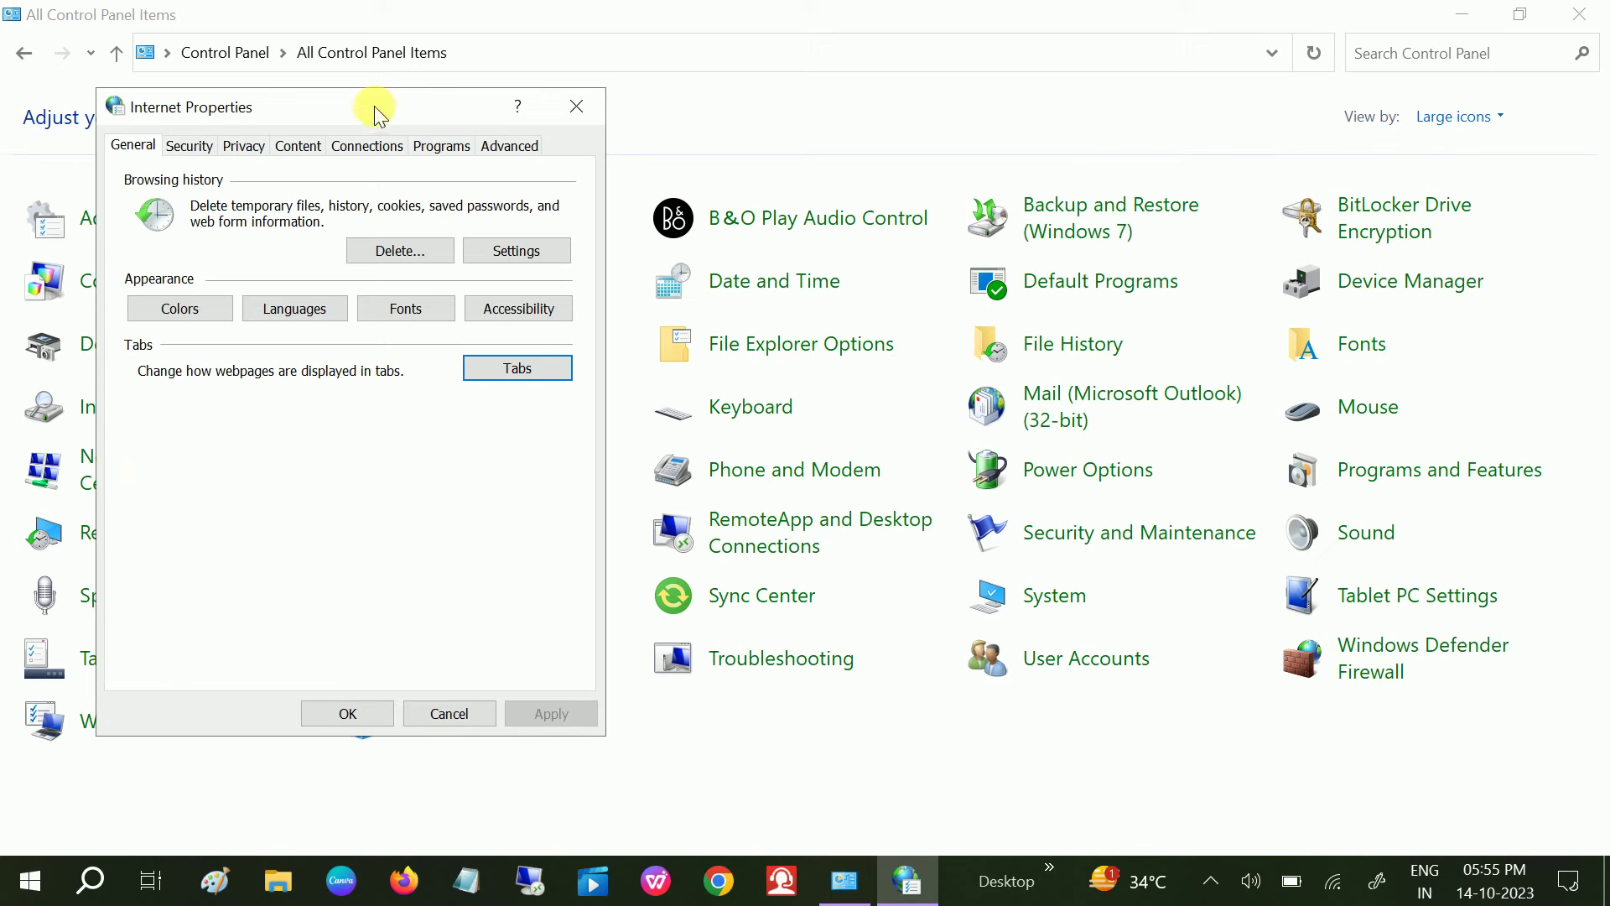
Step: In the Connections tab's LAN settings, disable the LAN proxy server with automatic detection on
drag(373, 111, 636, 117)
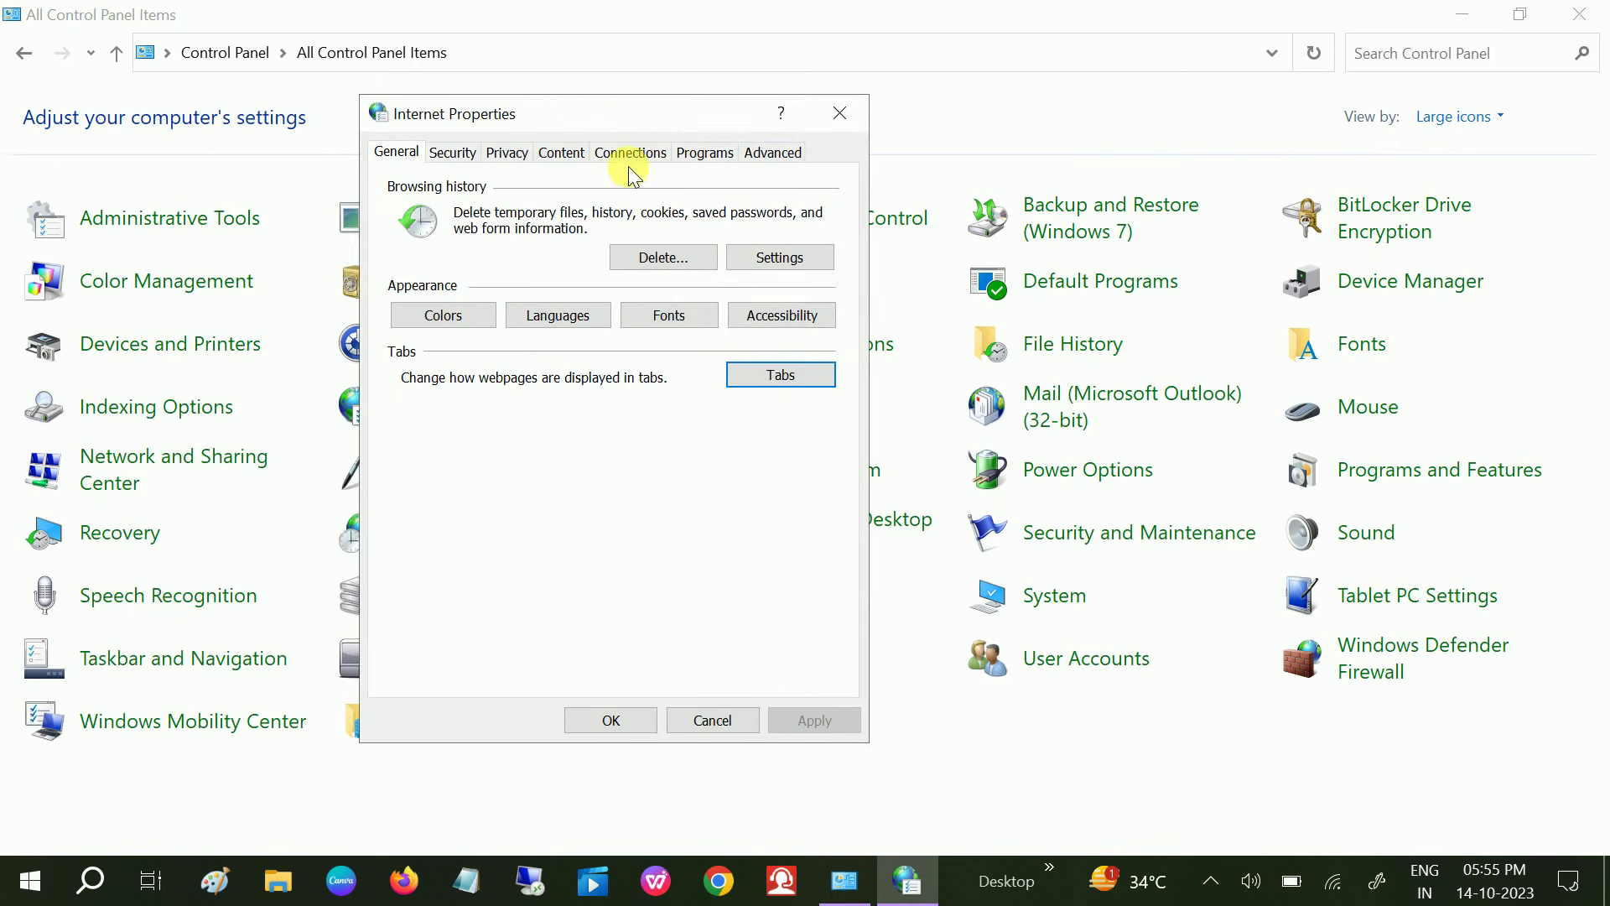
click(629, 152)
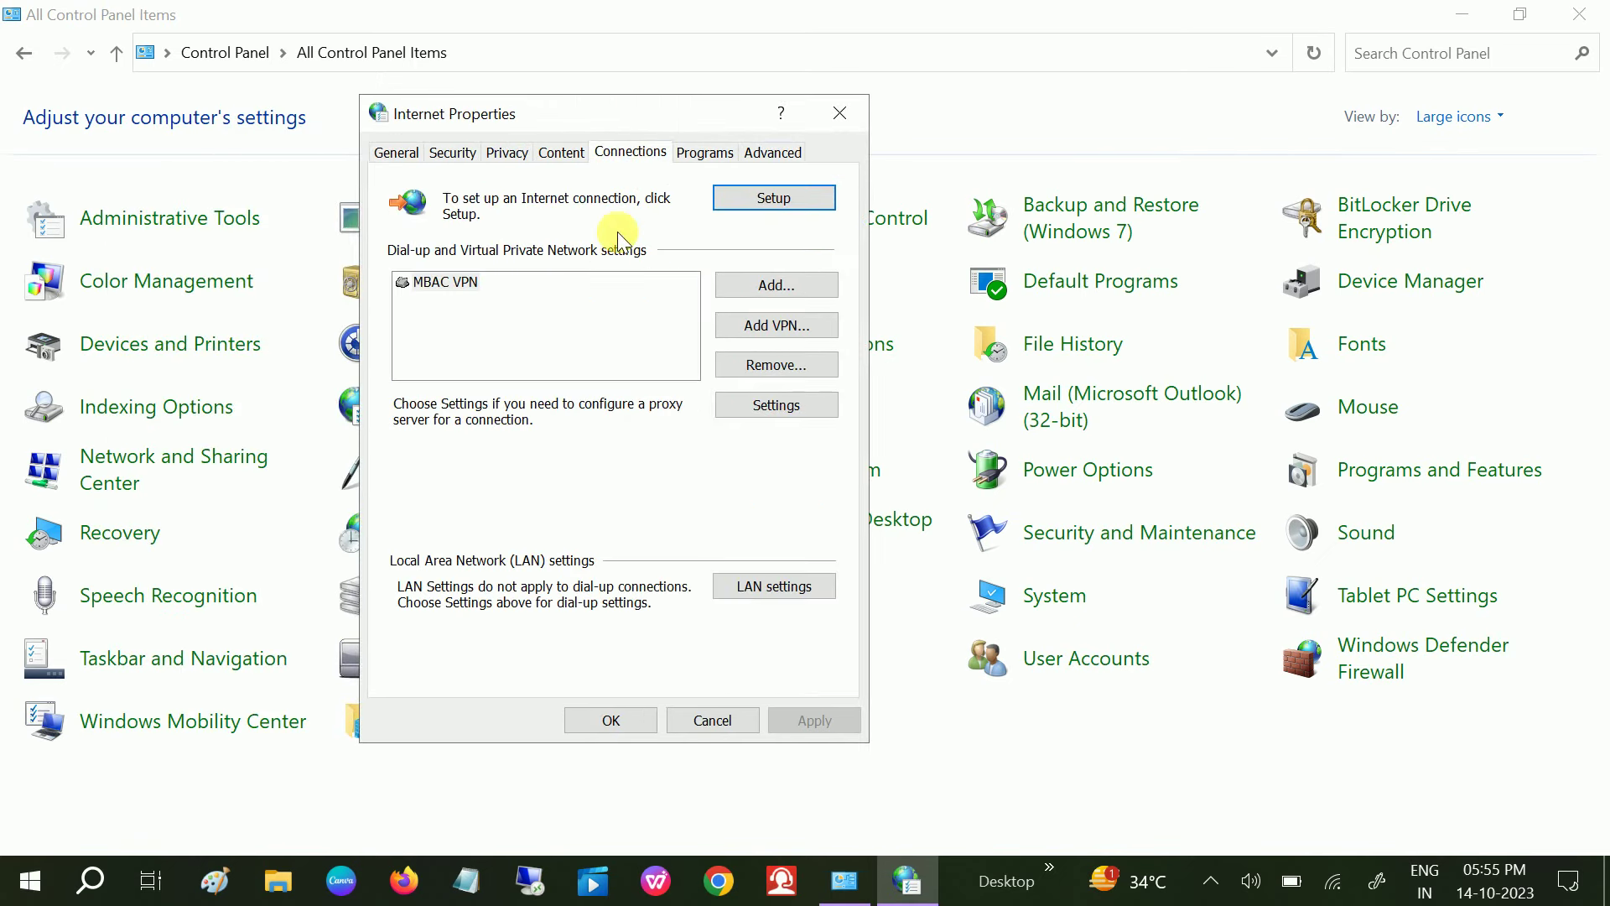
click(745, 594)
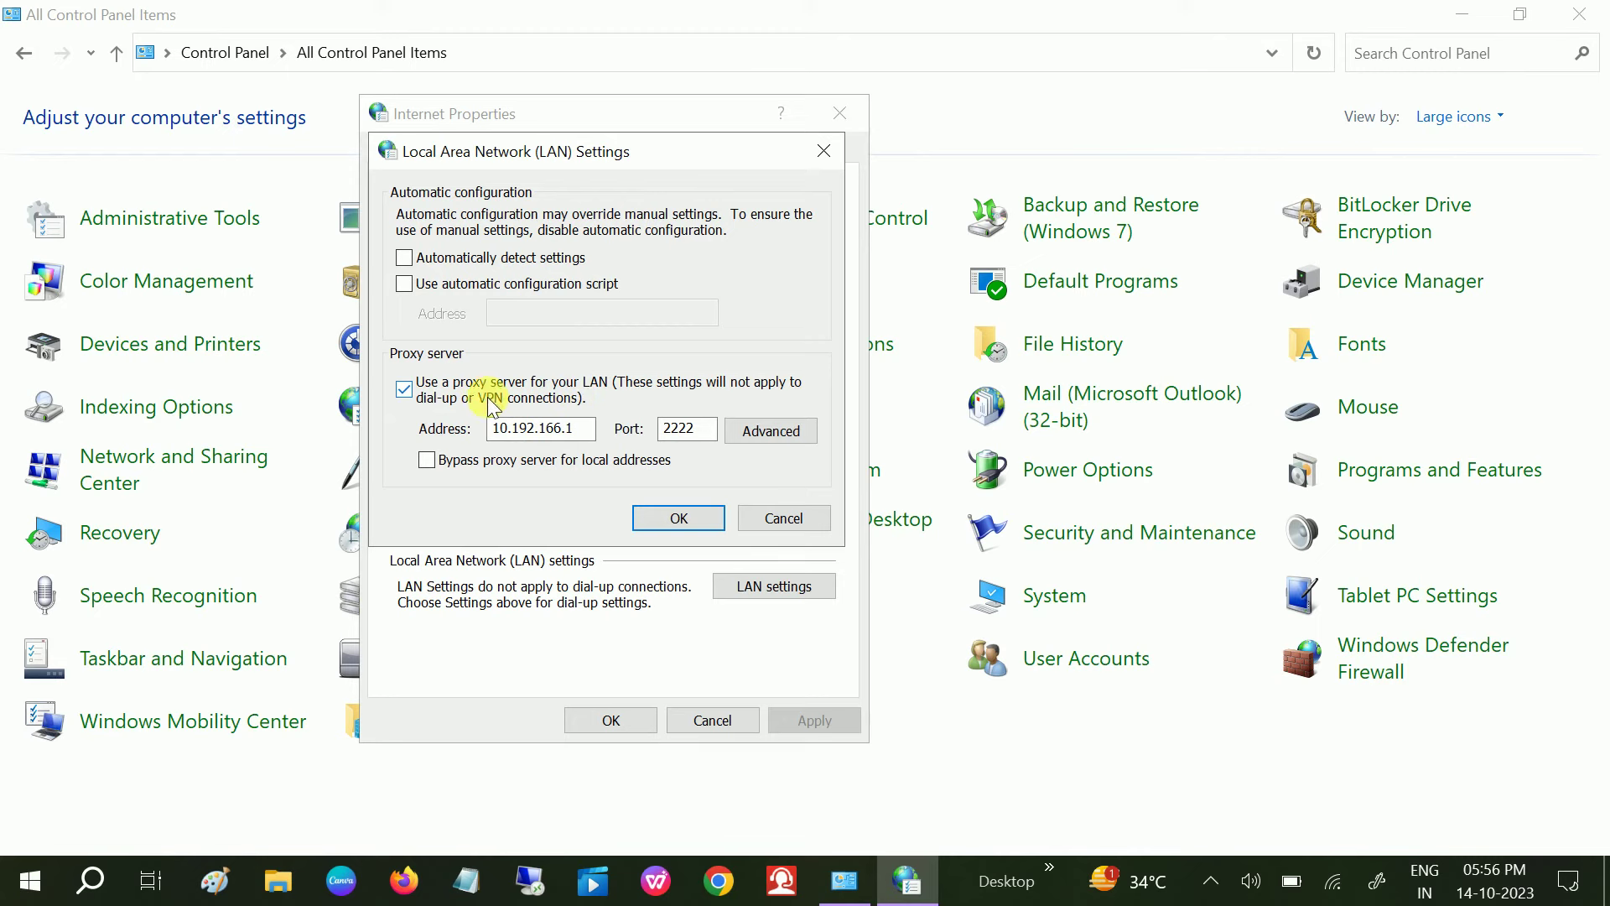
click(405, 390)
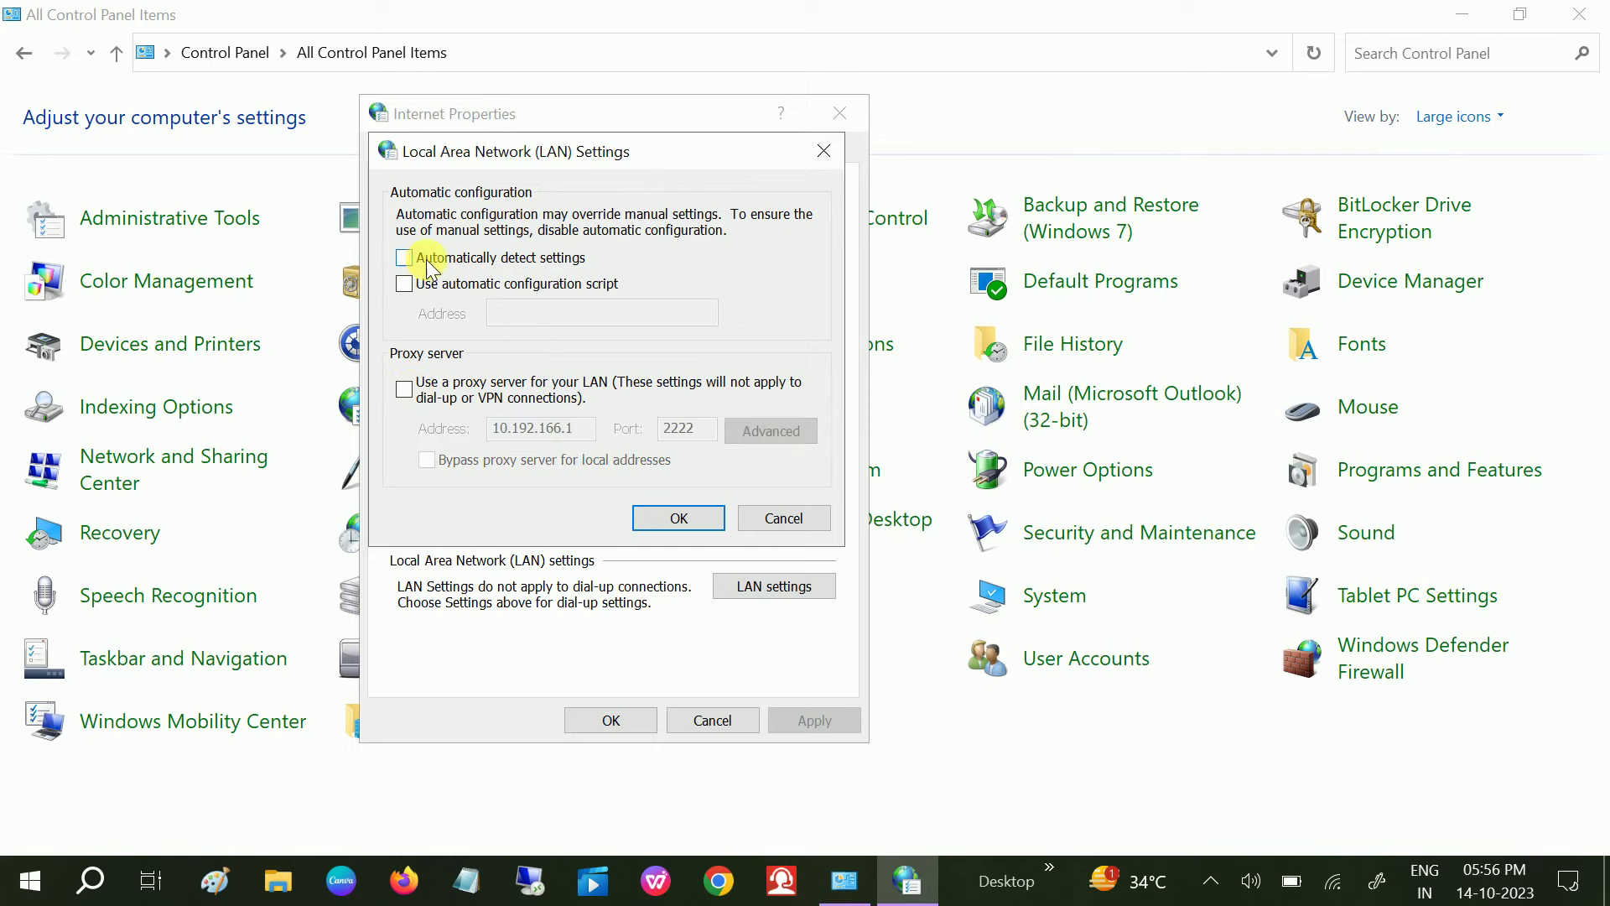
click(673, 518)
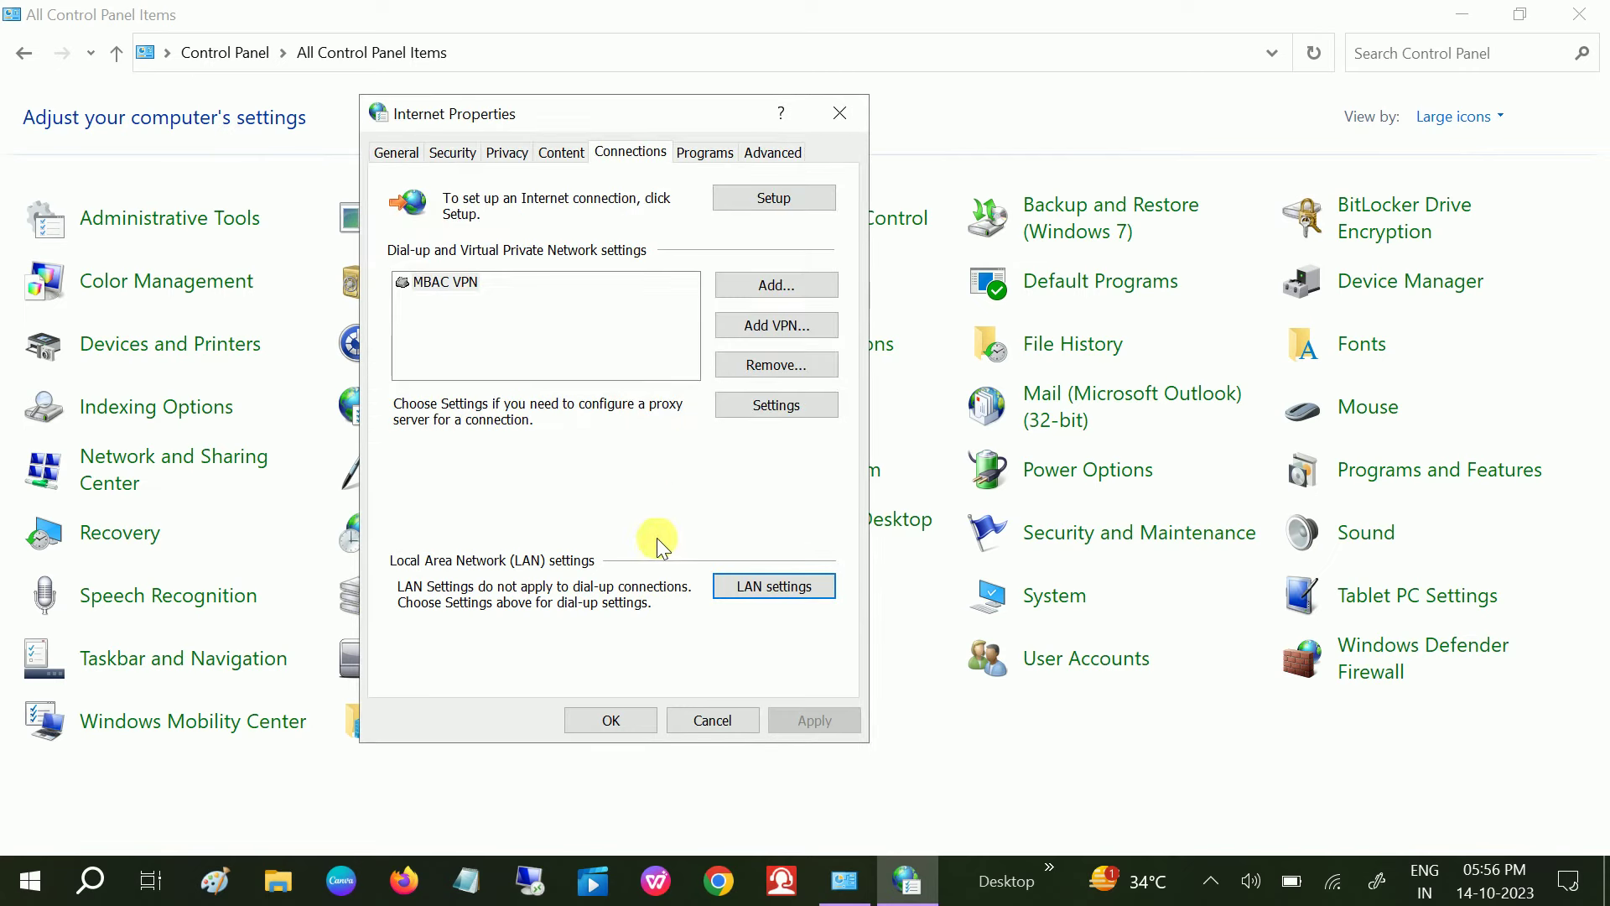
Step: Restore the default advanced internet settings and apply them
click(772, 152)
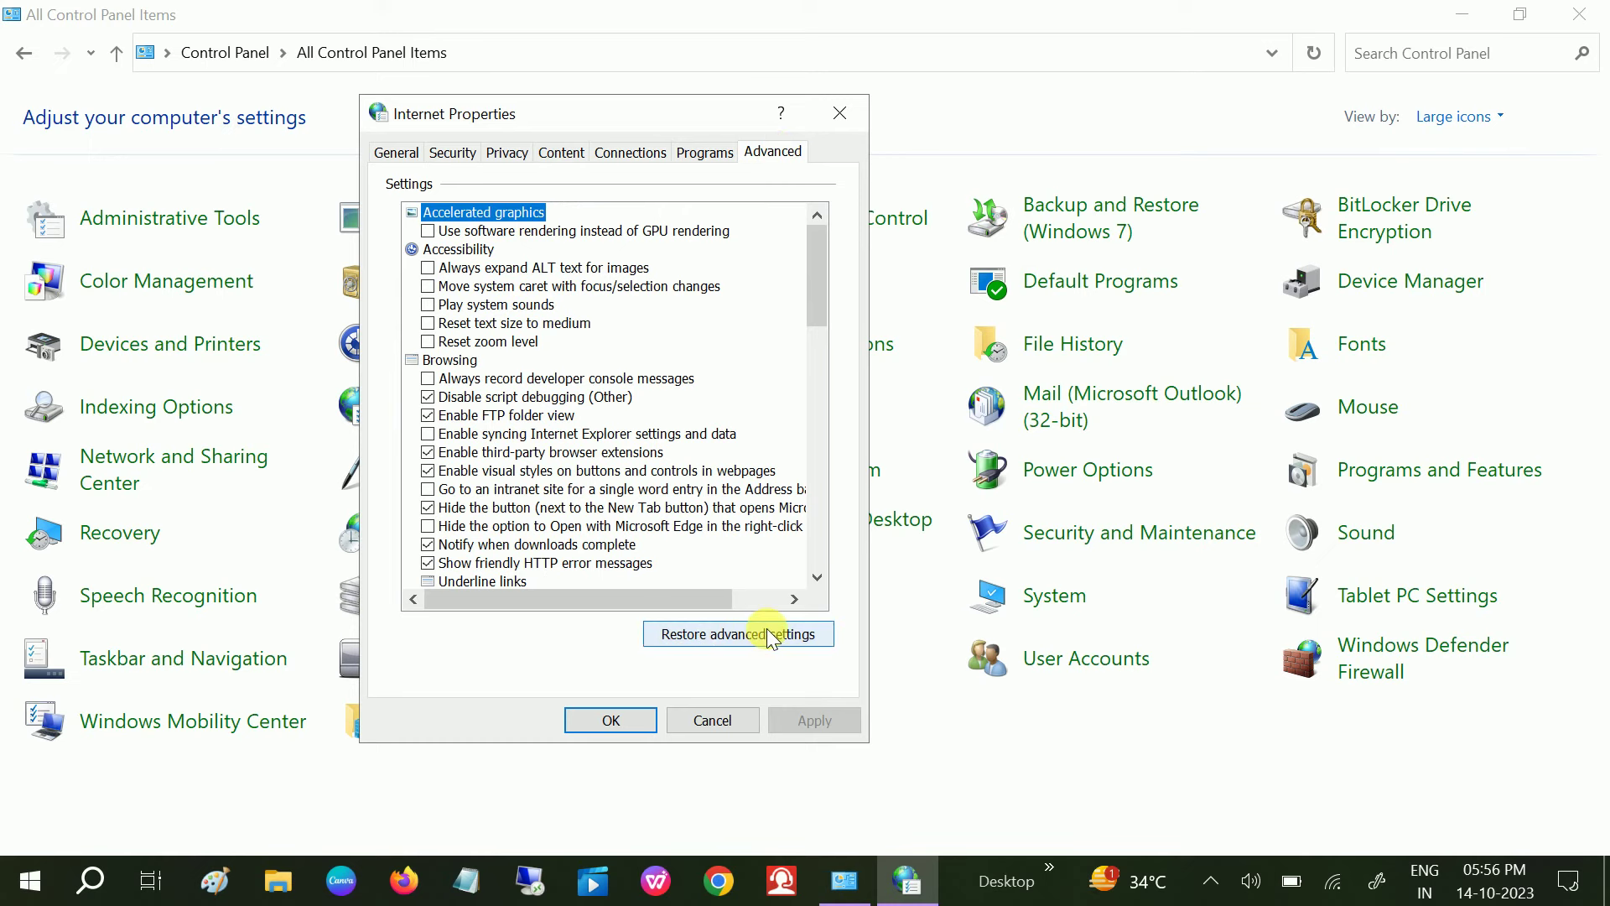
click(756, 634)
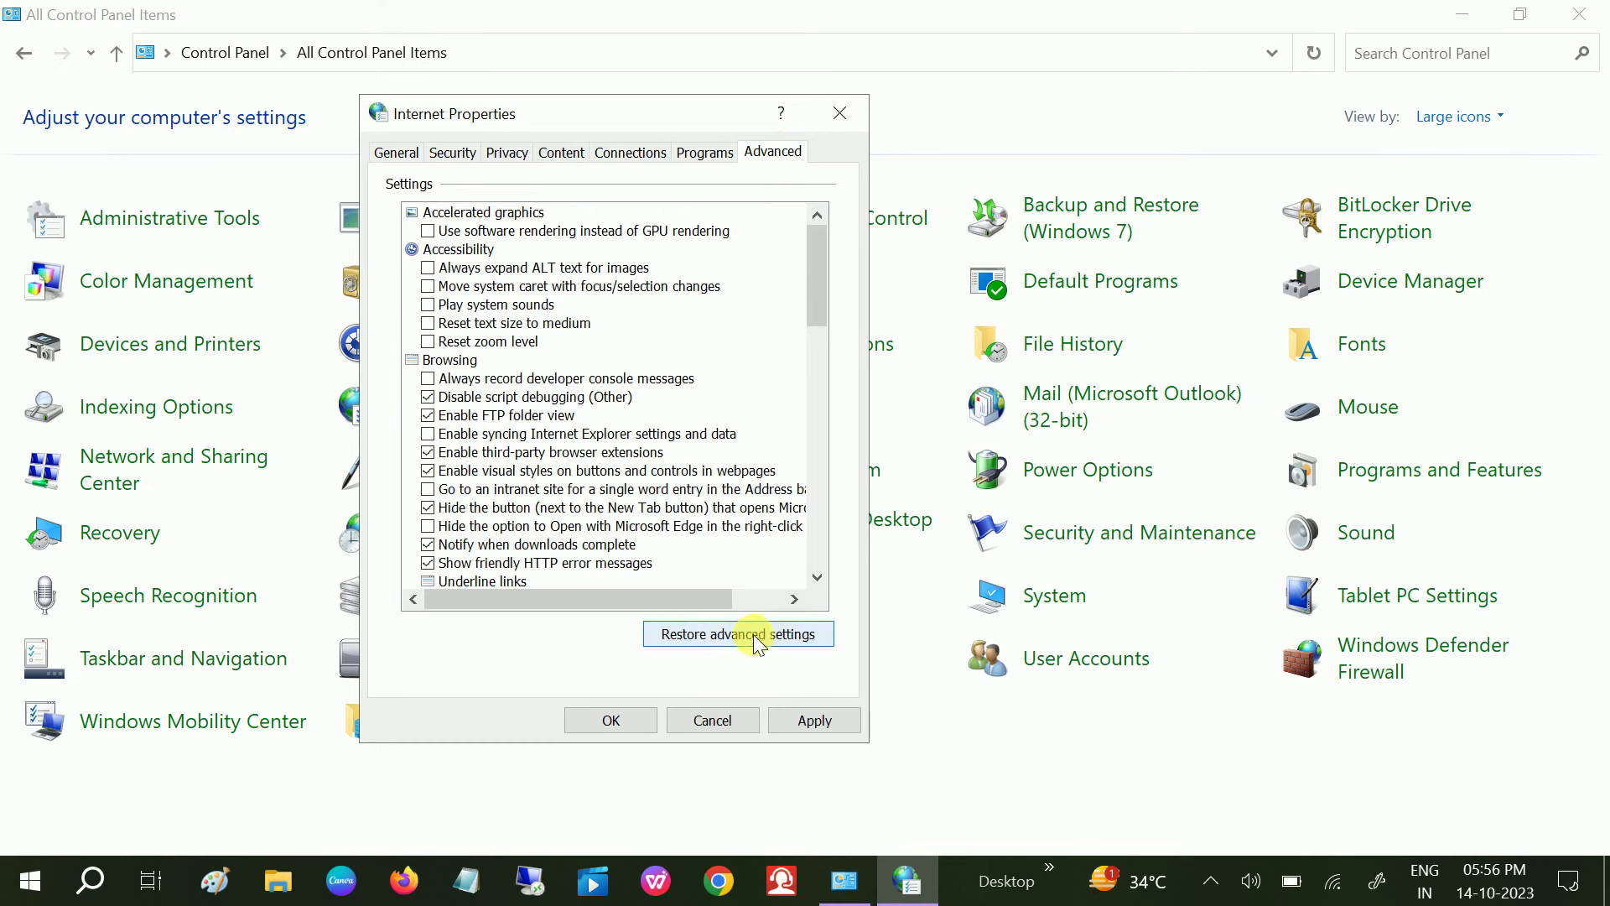
click(811, 723)
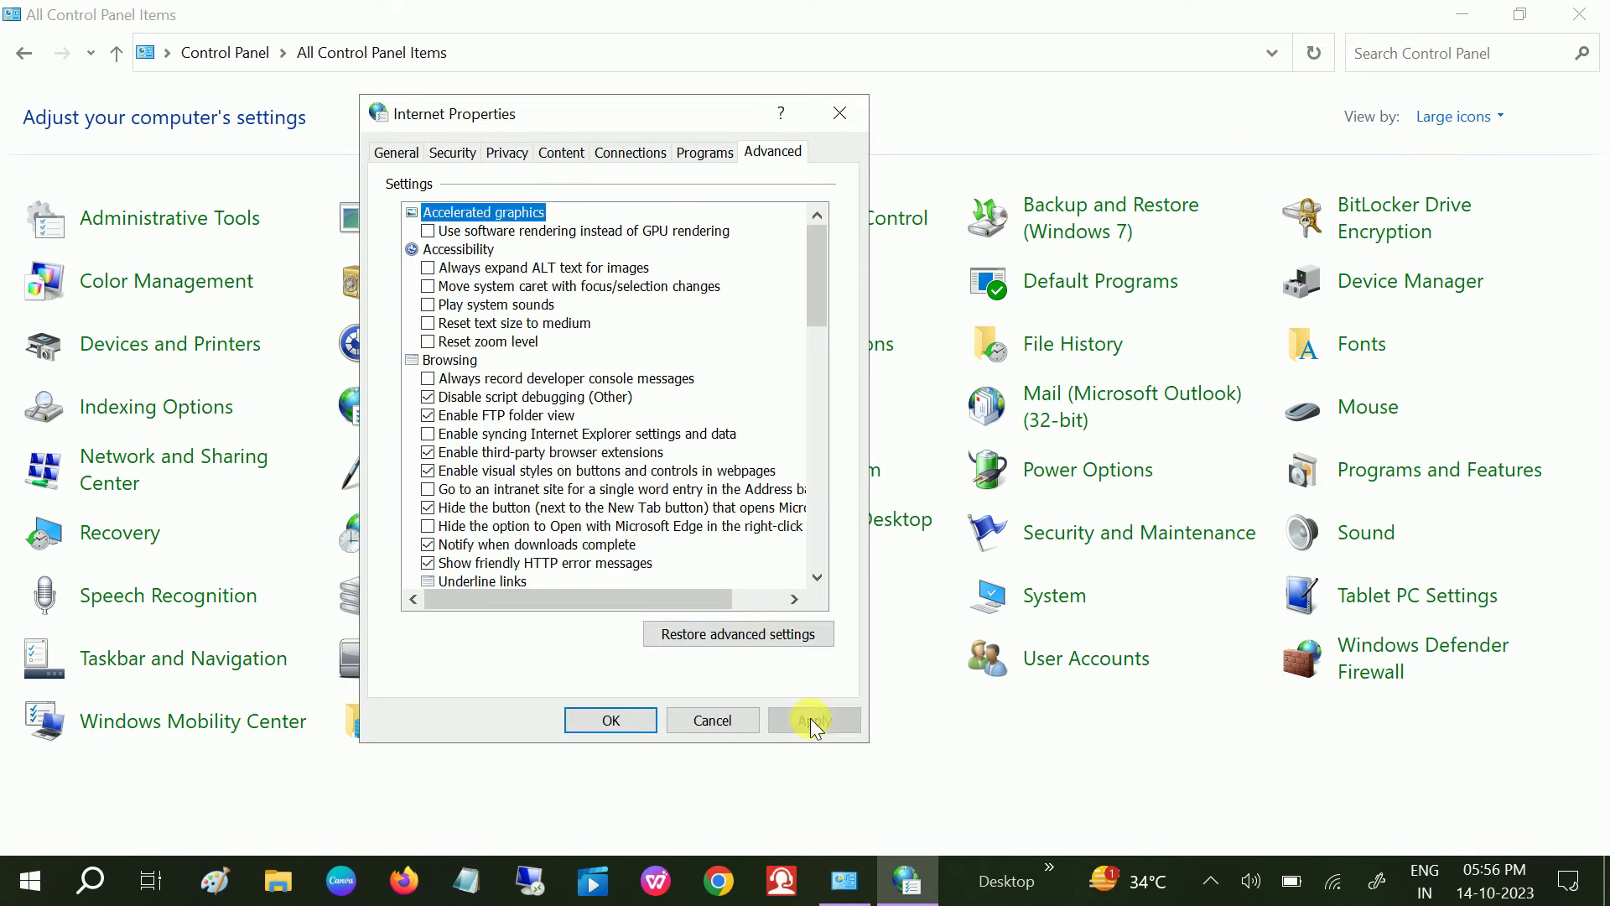
Step: Review the other Internet Properties tabs, then close the dialog with OK
click(704, 152)
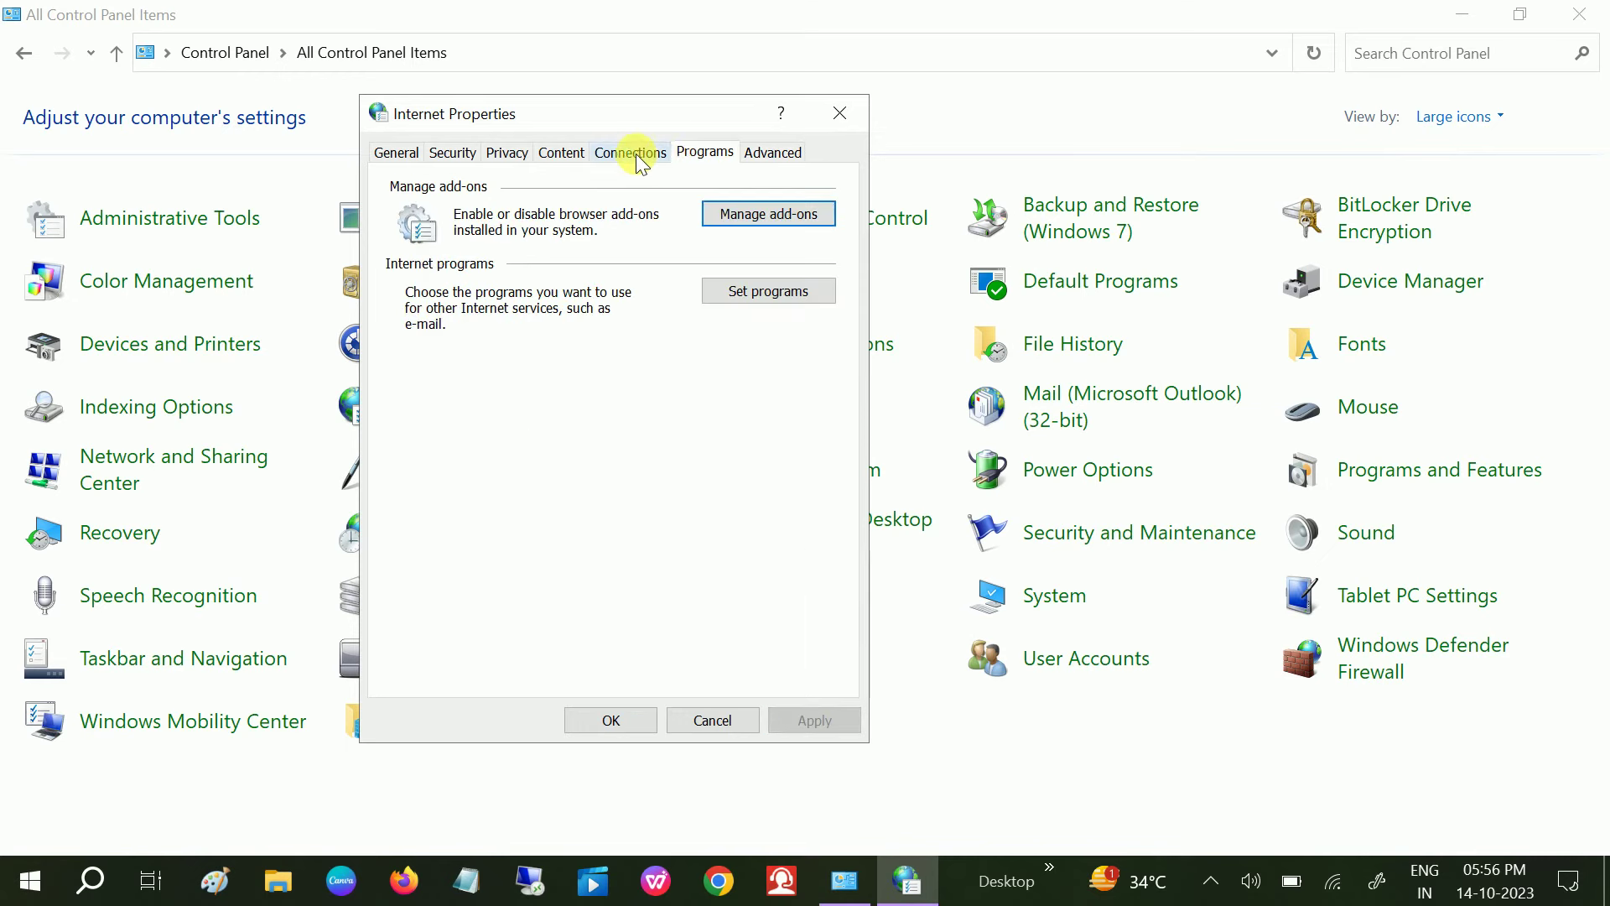
click(636, 154)
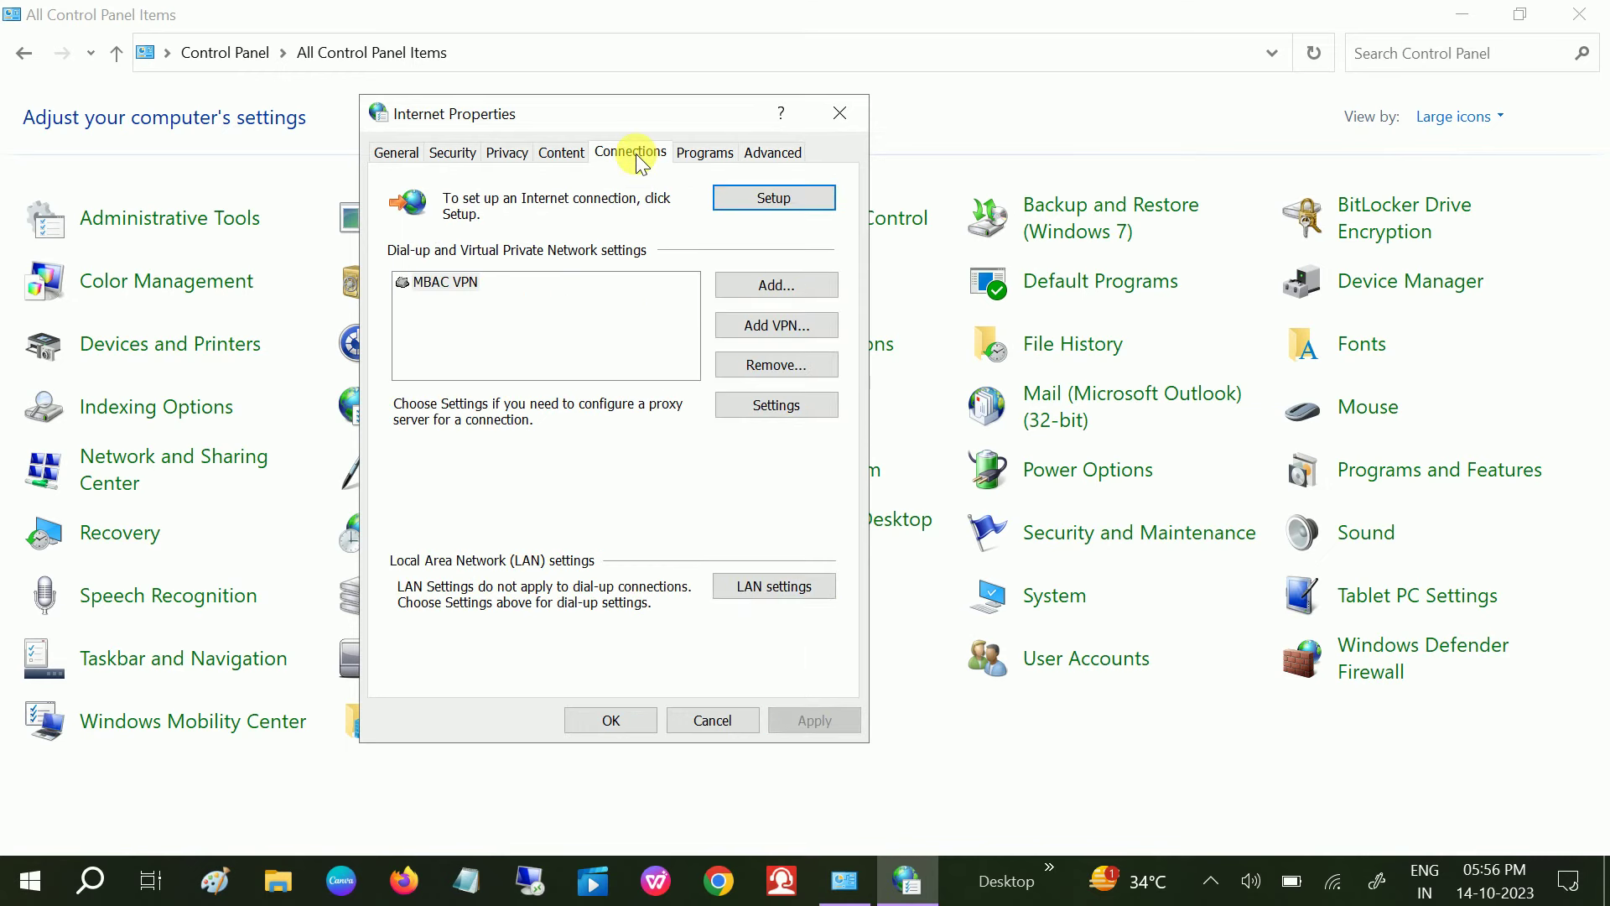
click(560, 153)
click(510, 157)
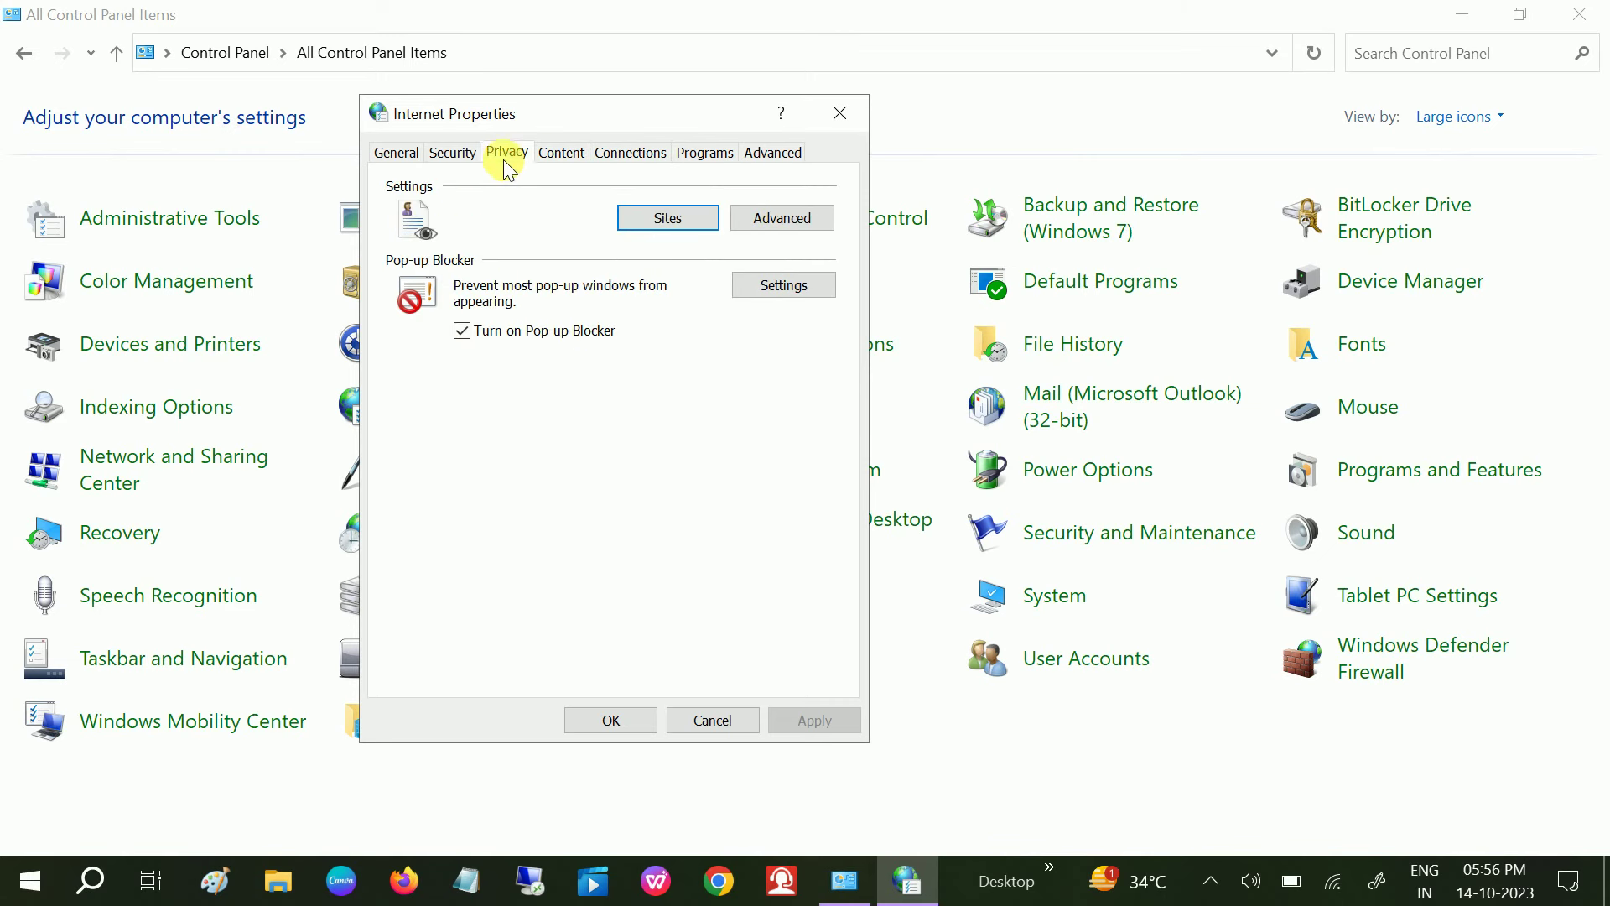
click(458, 156)
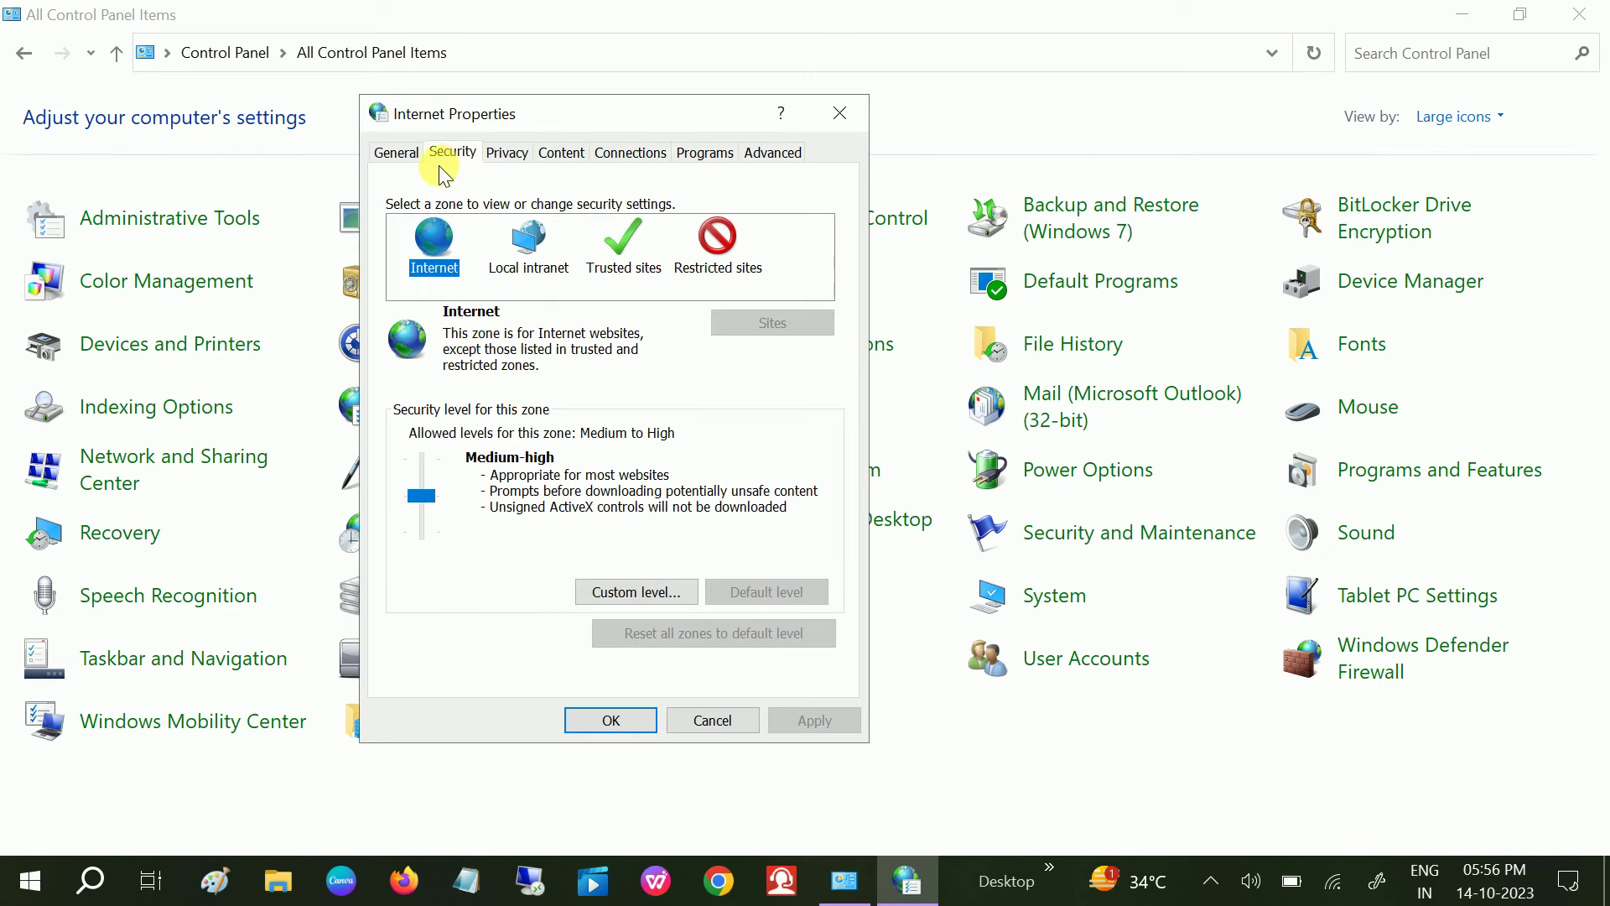
click(395, 154)
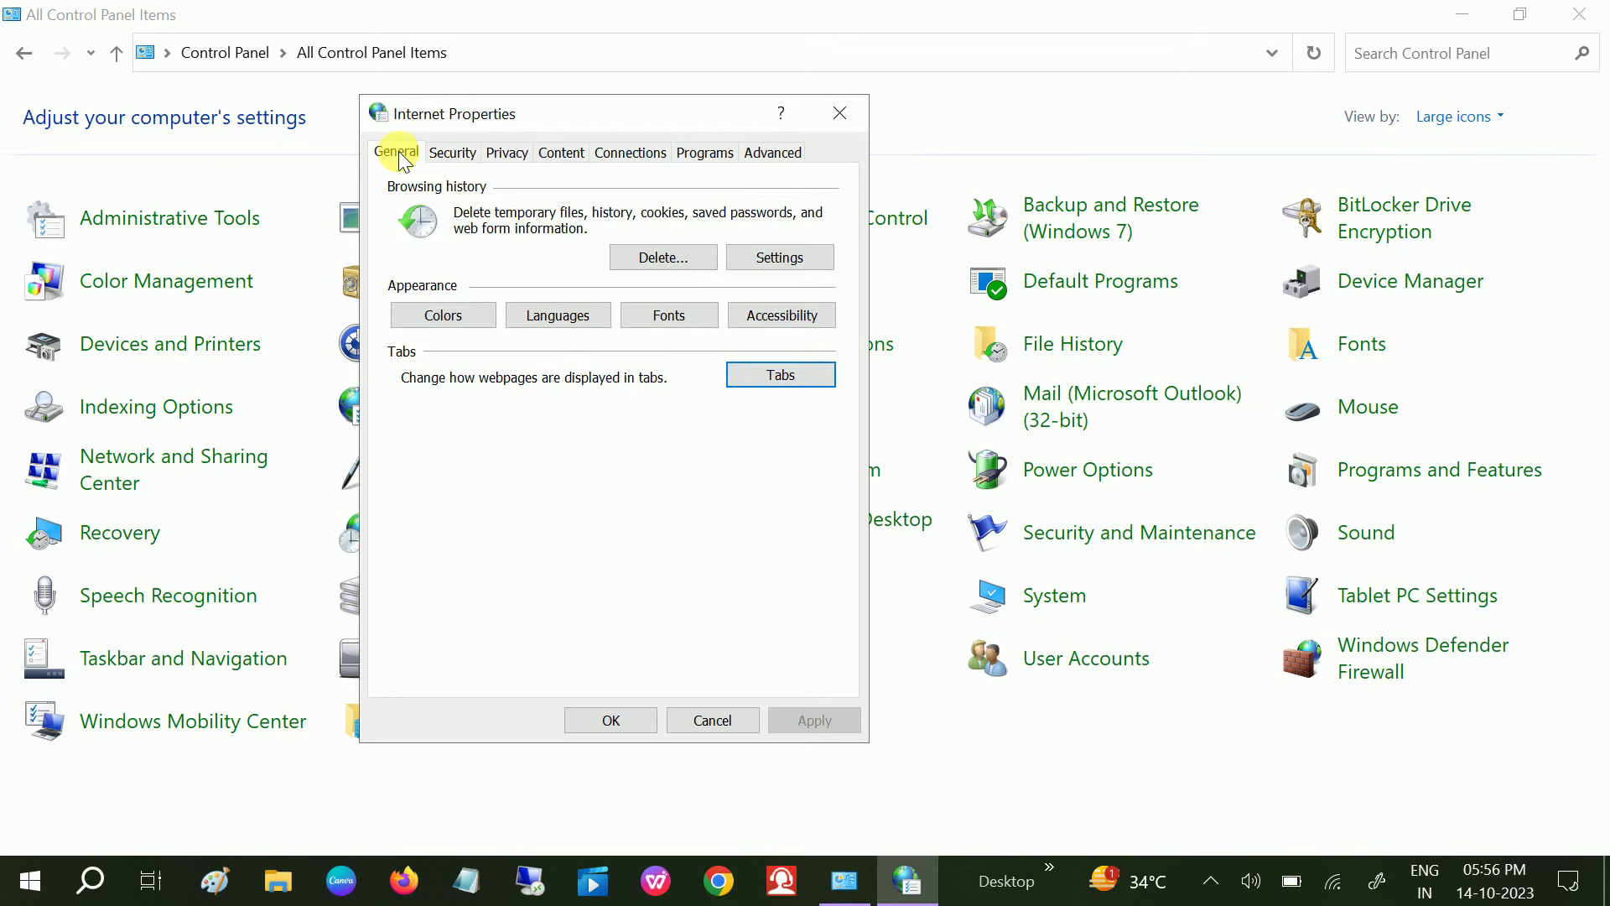
click(772, 154)
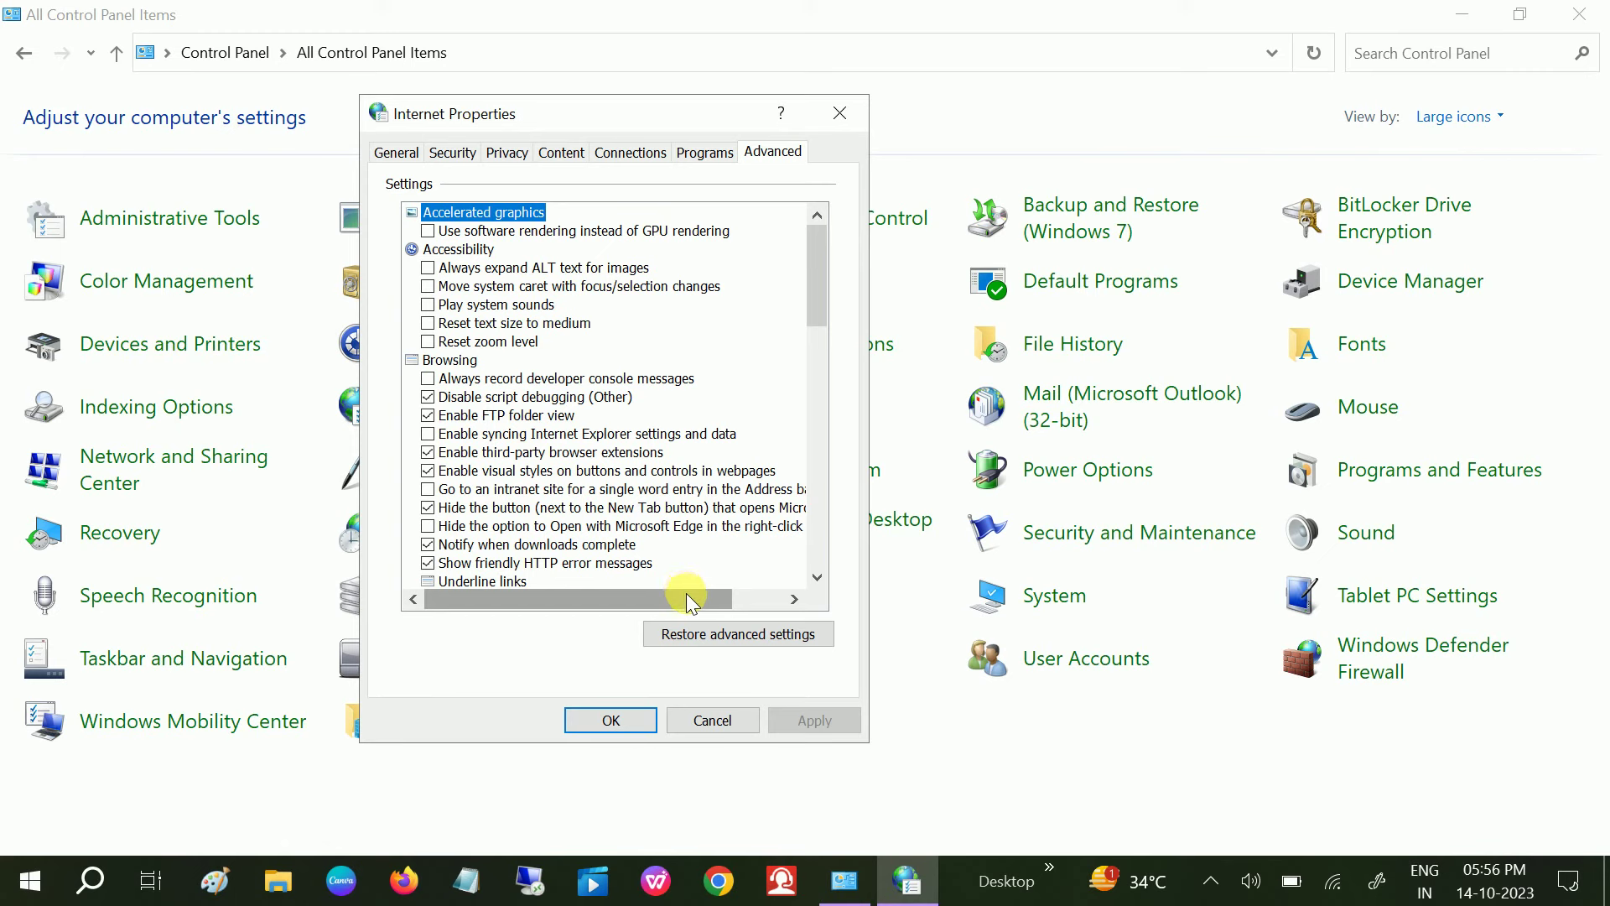
click(612, 719)
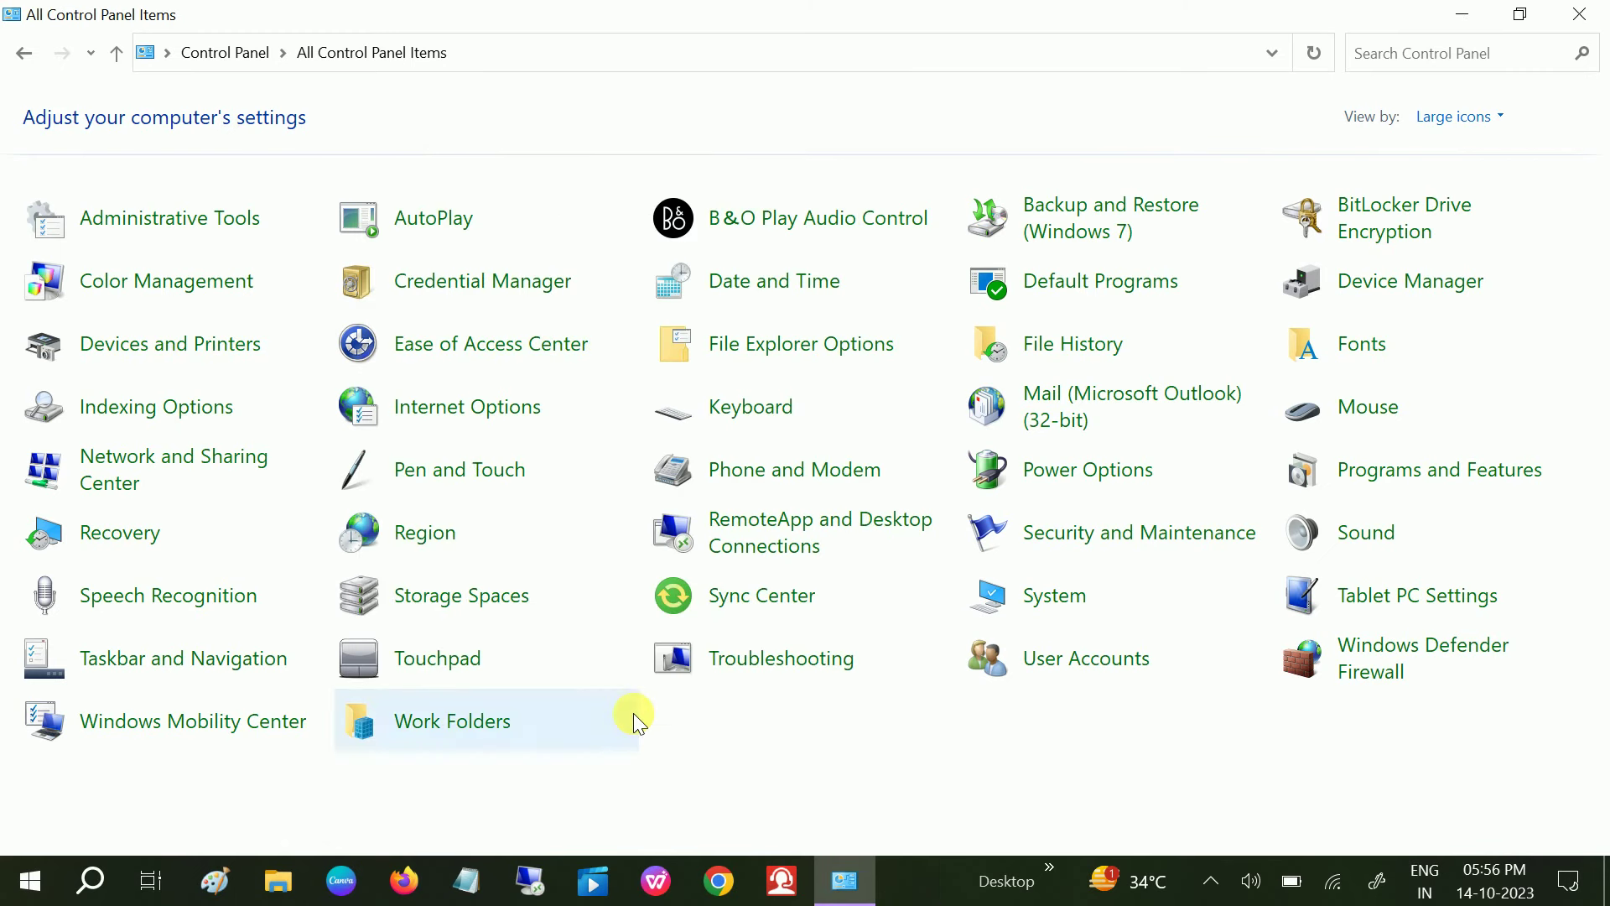
Step: Open Google Translate and the 'image to pdf' bookmark in separate Chrome tabs, then minimize Chrome
click(718, 887)
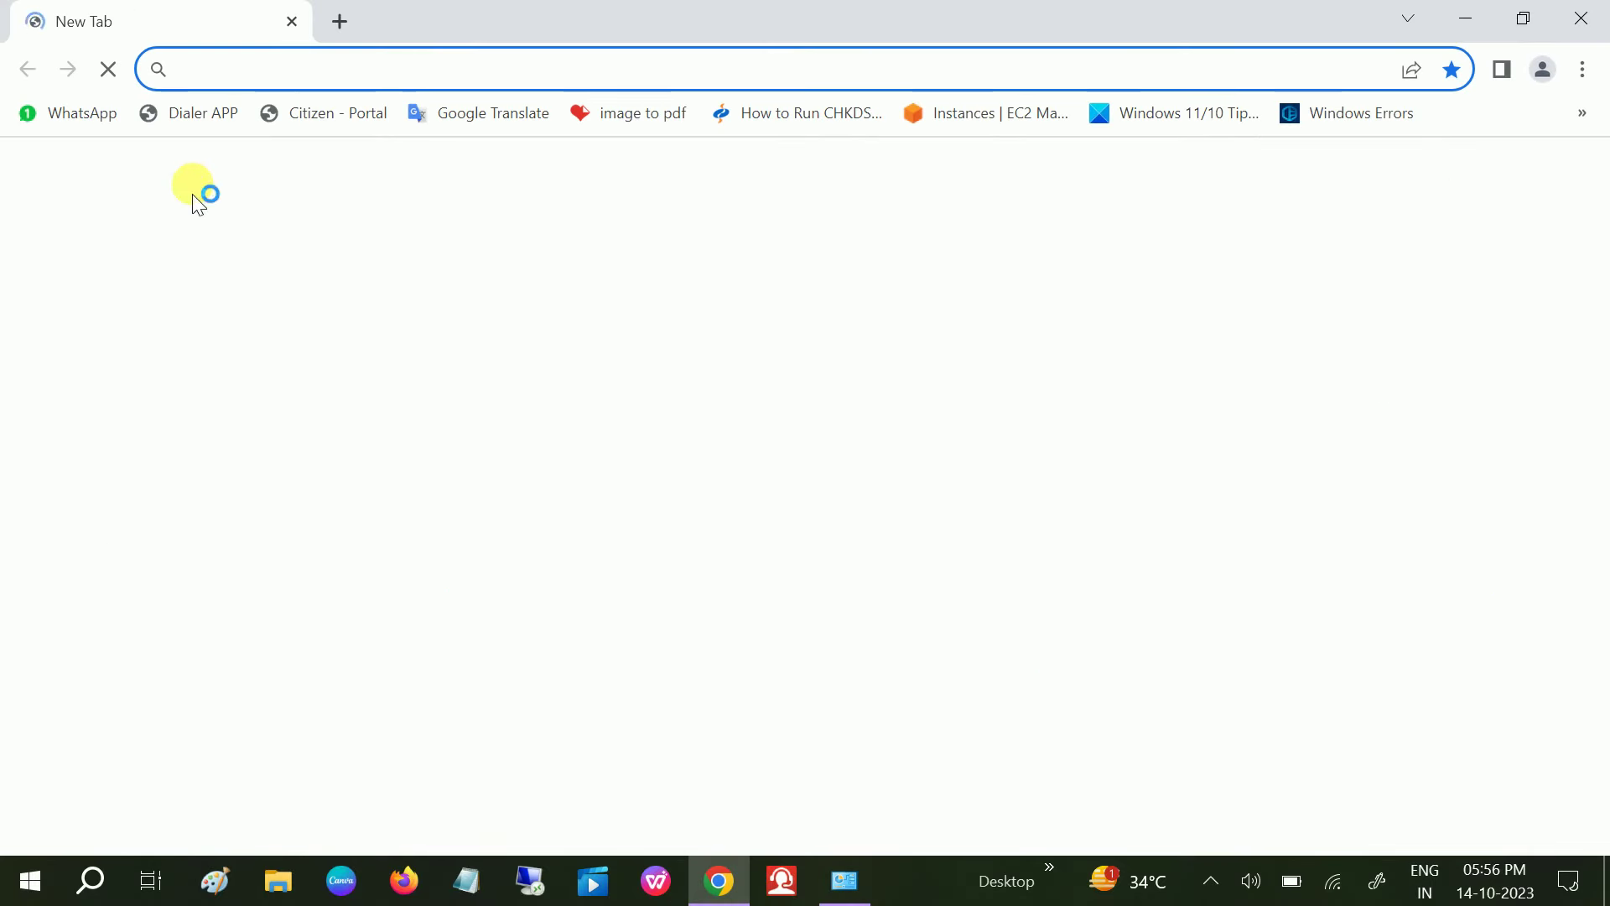
click(491, 121)
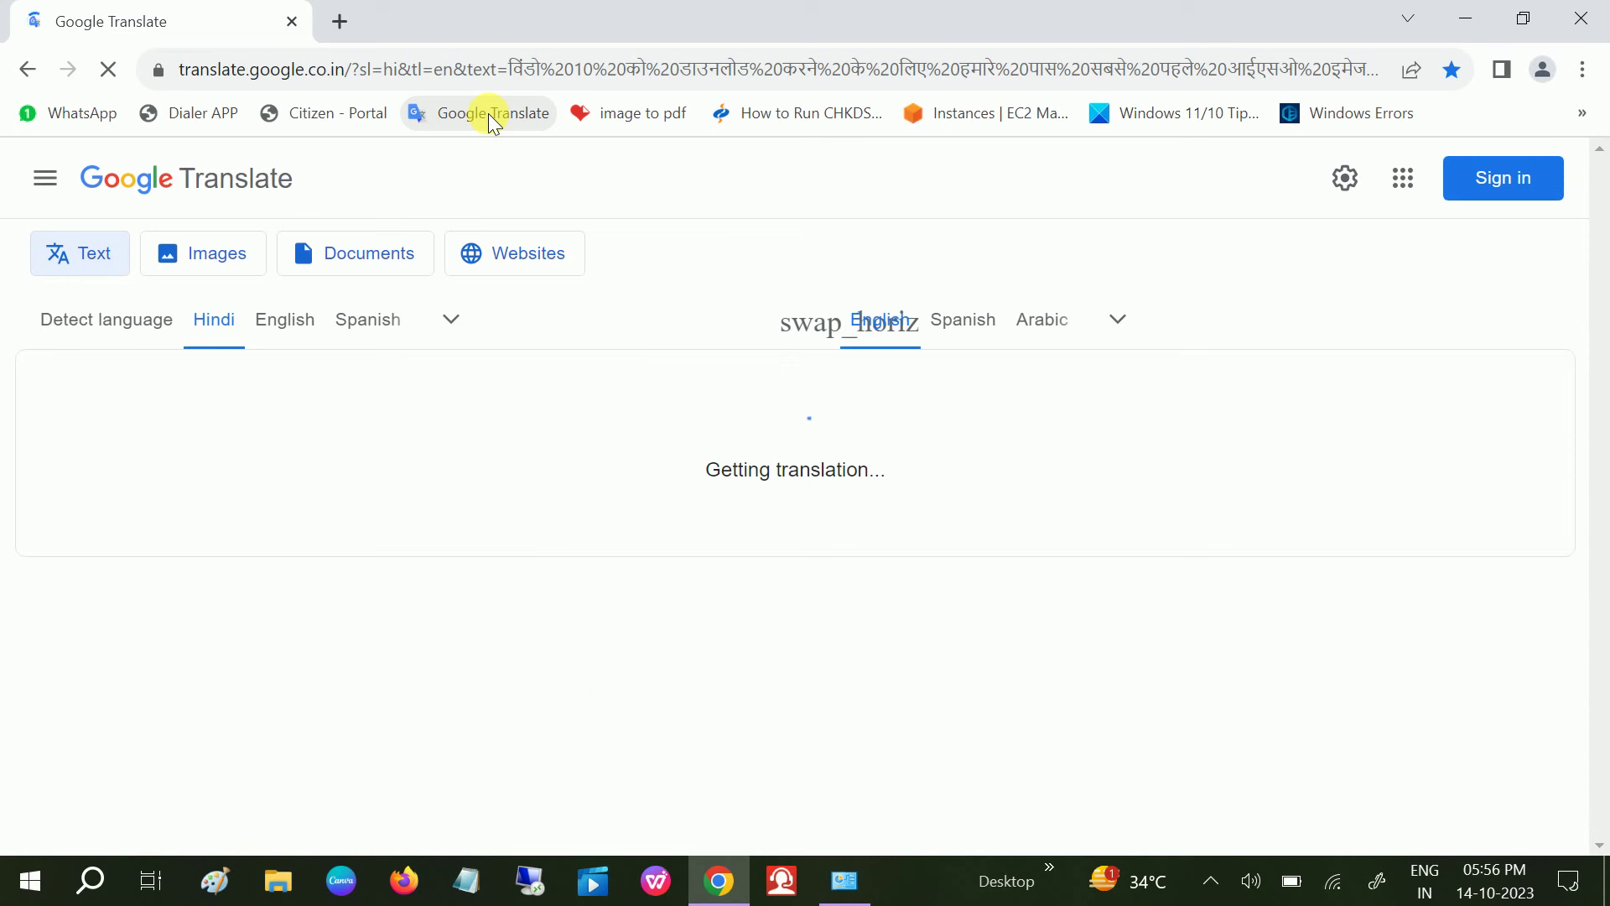
click(341, 23)
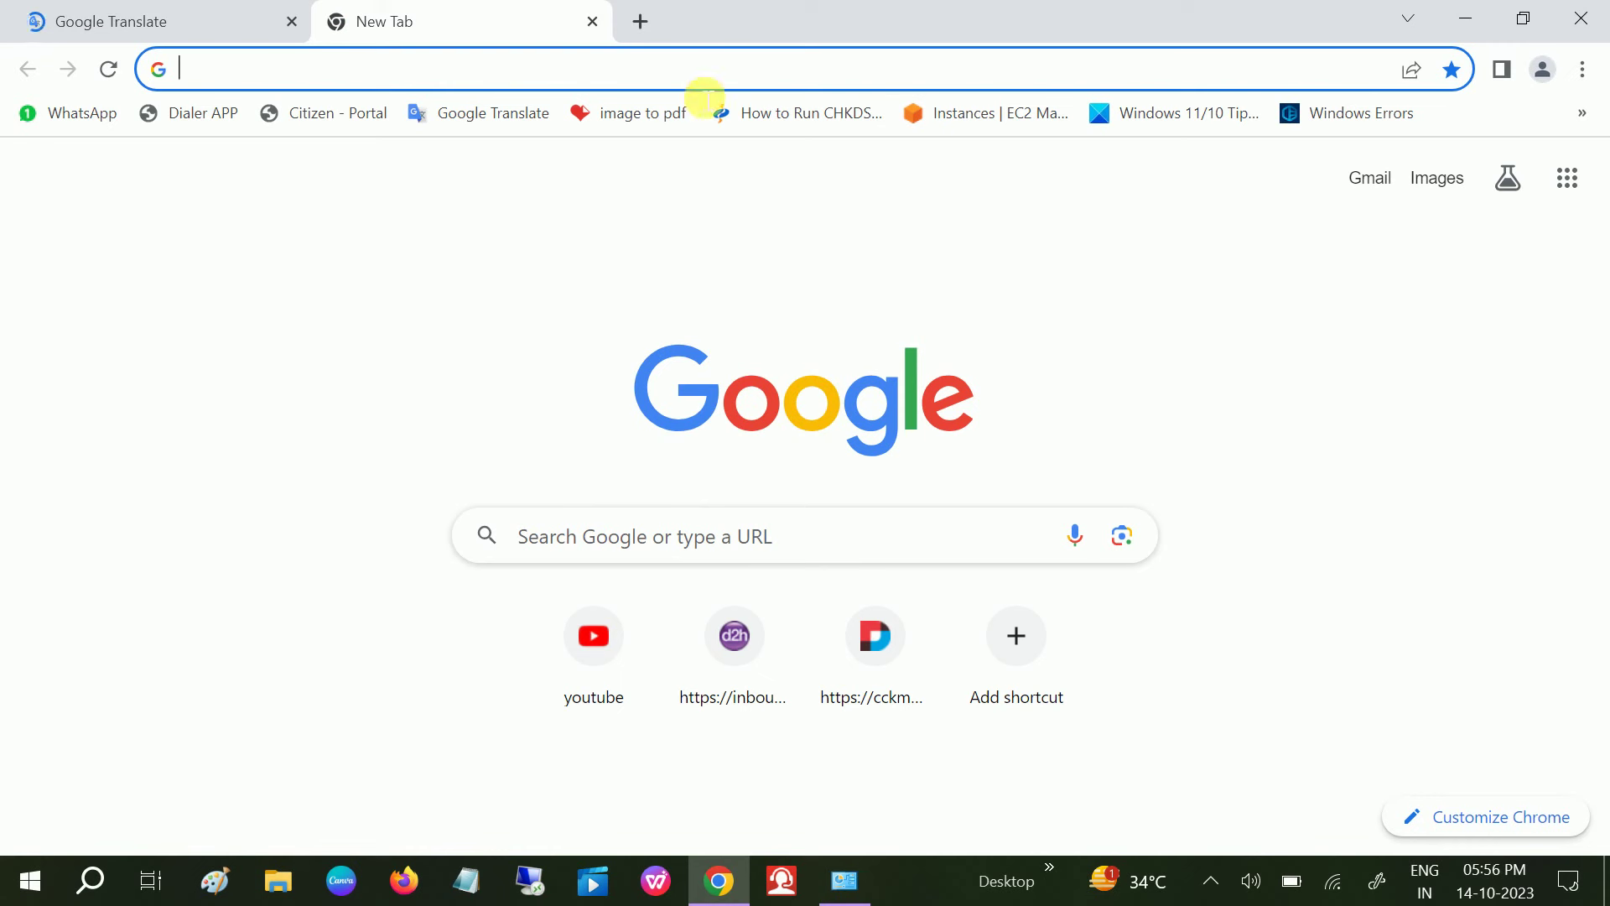
click(645, 113)
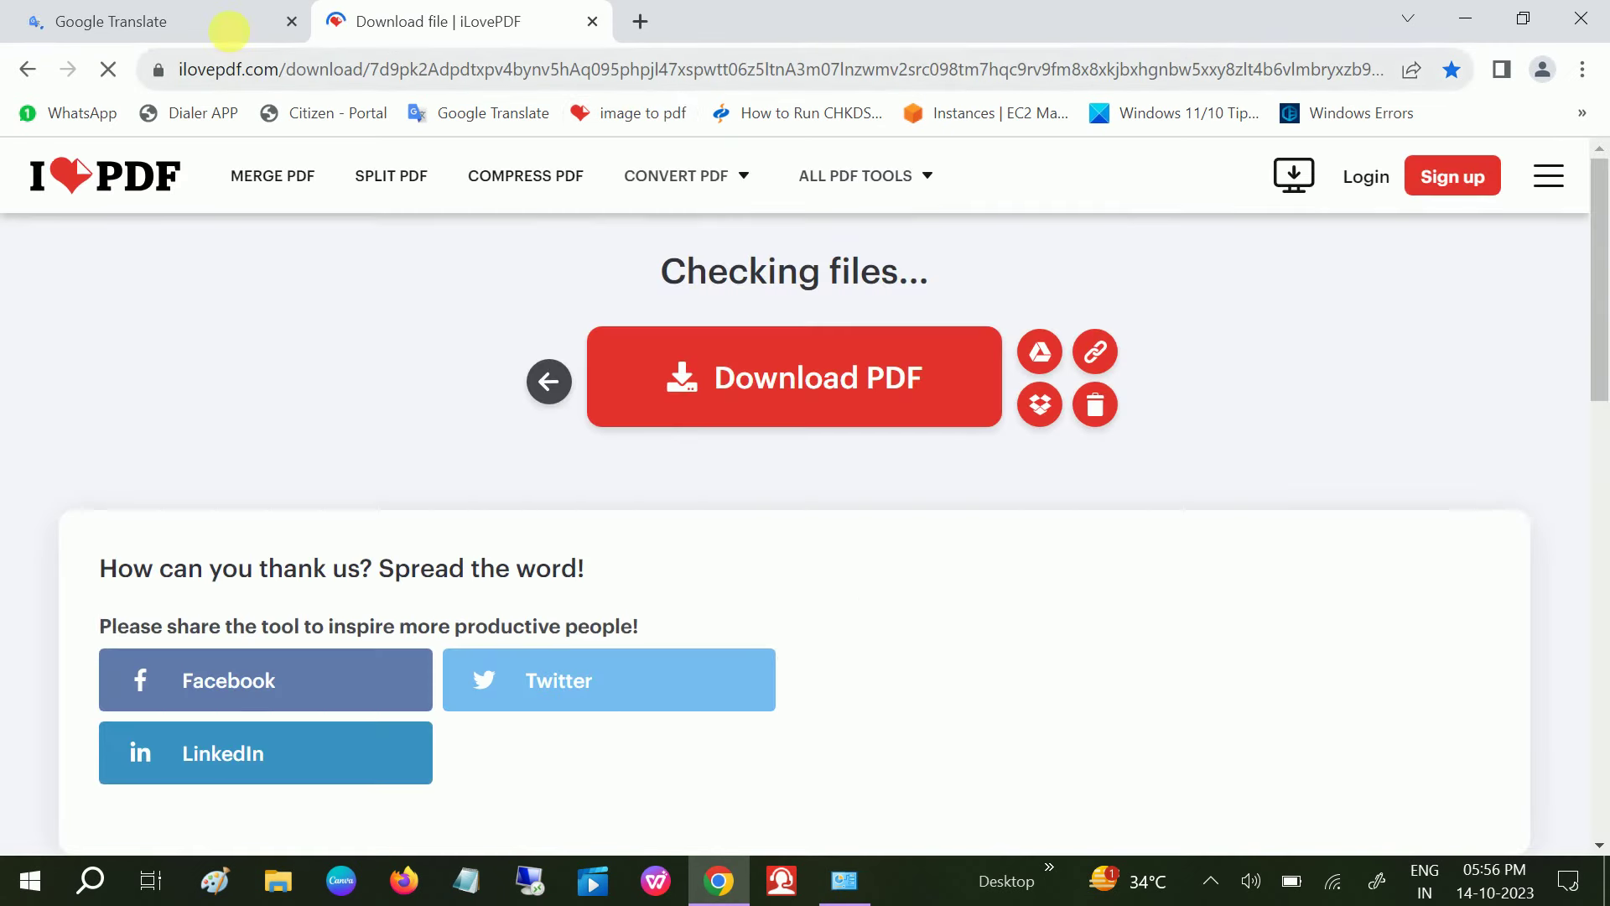
click(222, 26)
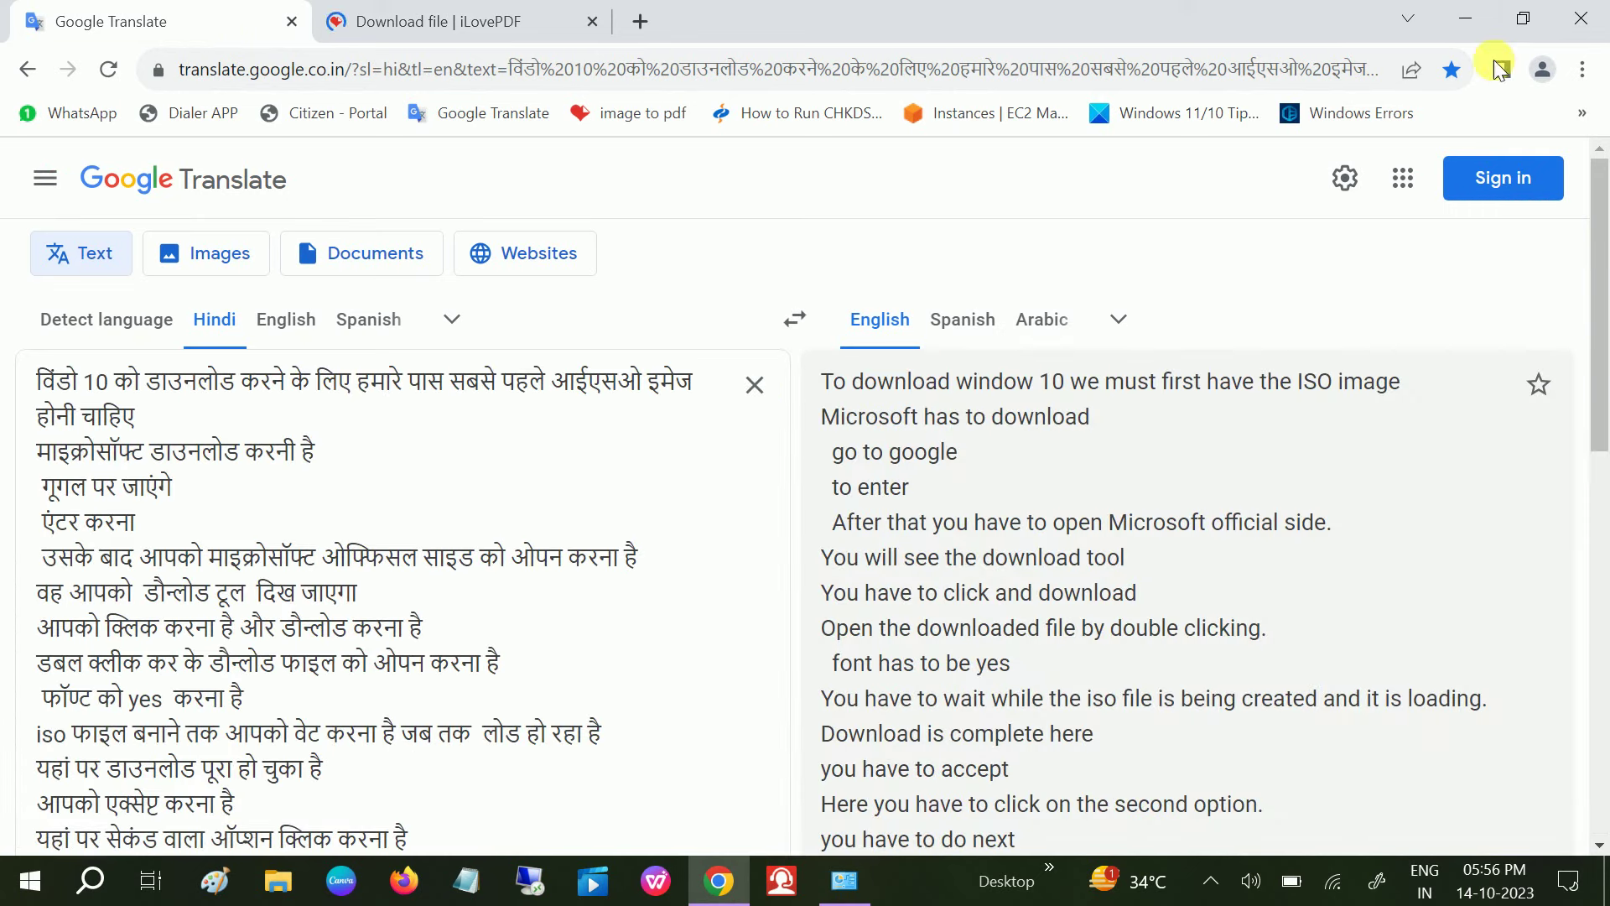
click(1580, 20)
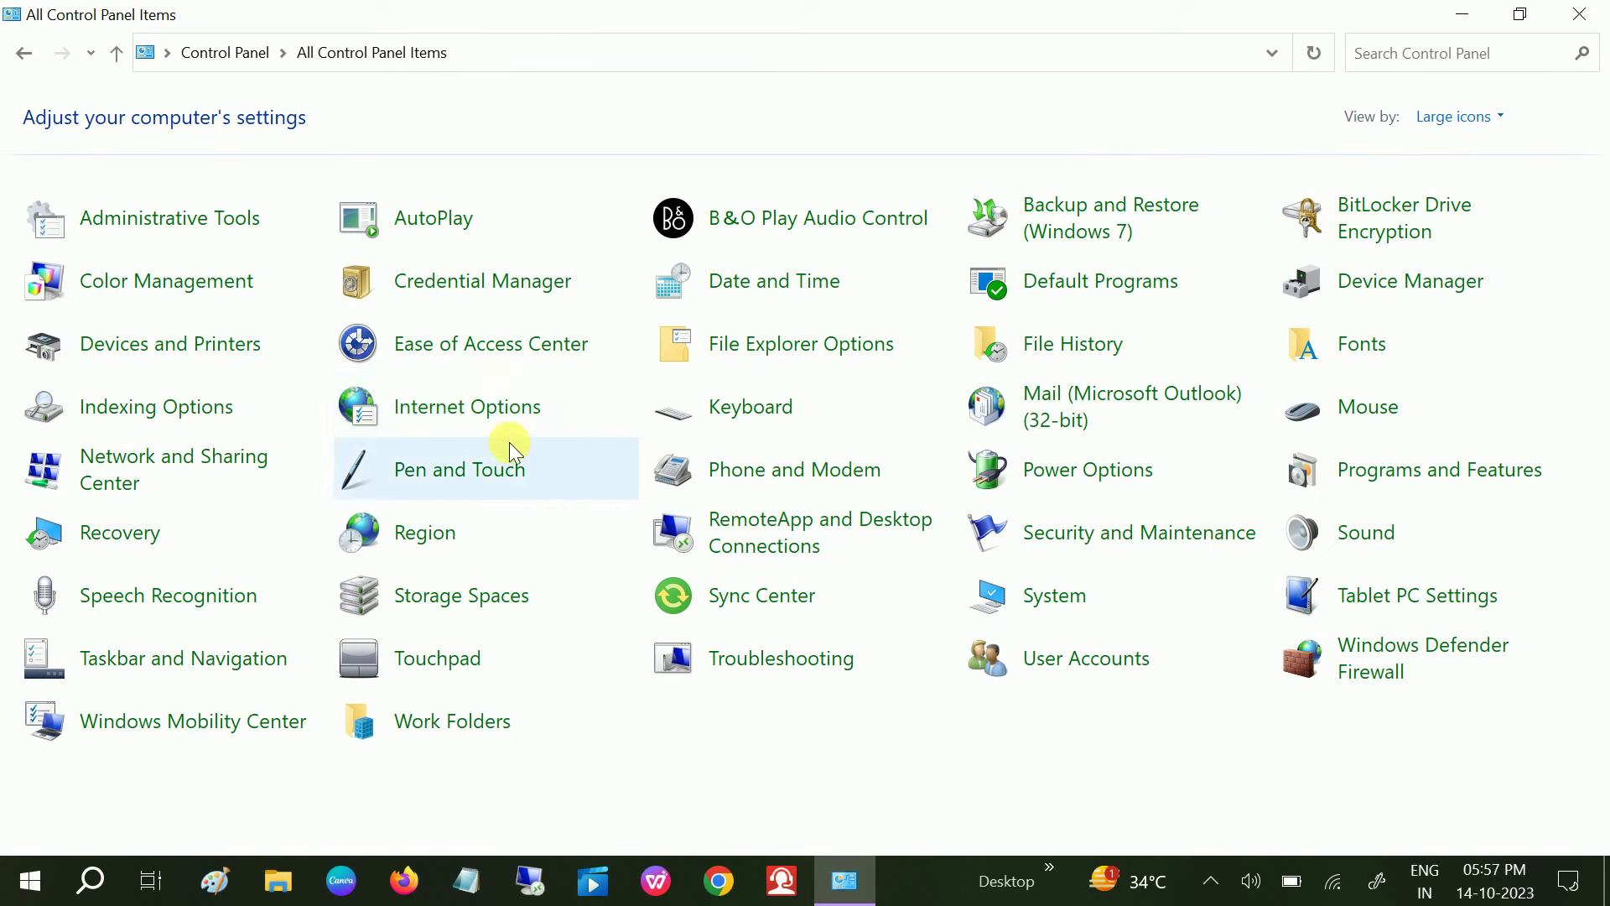
Step: Open Device Manager from a Start search for 'device' and maximize it
click(102, 871)
text(devi)
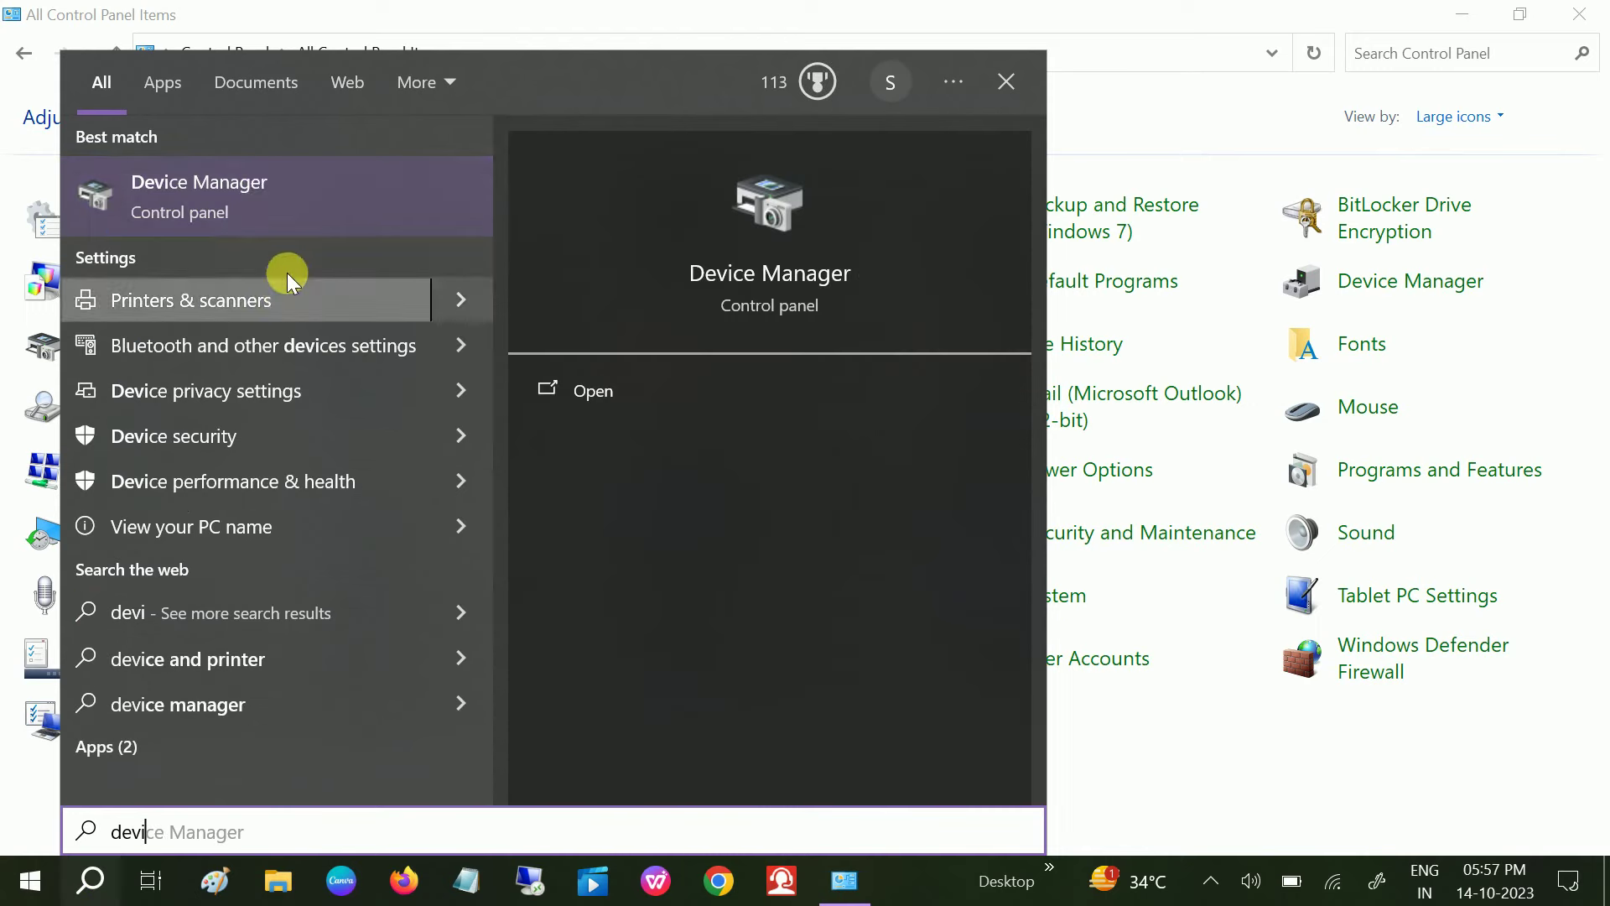
click(266, 188)
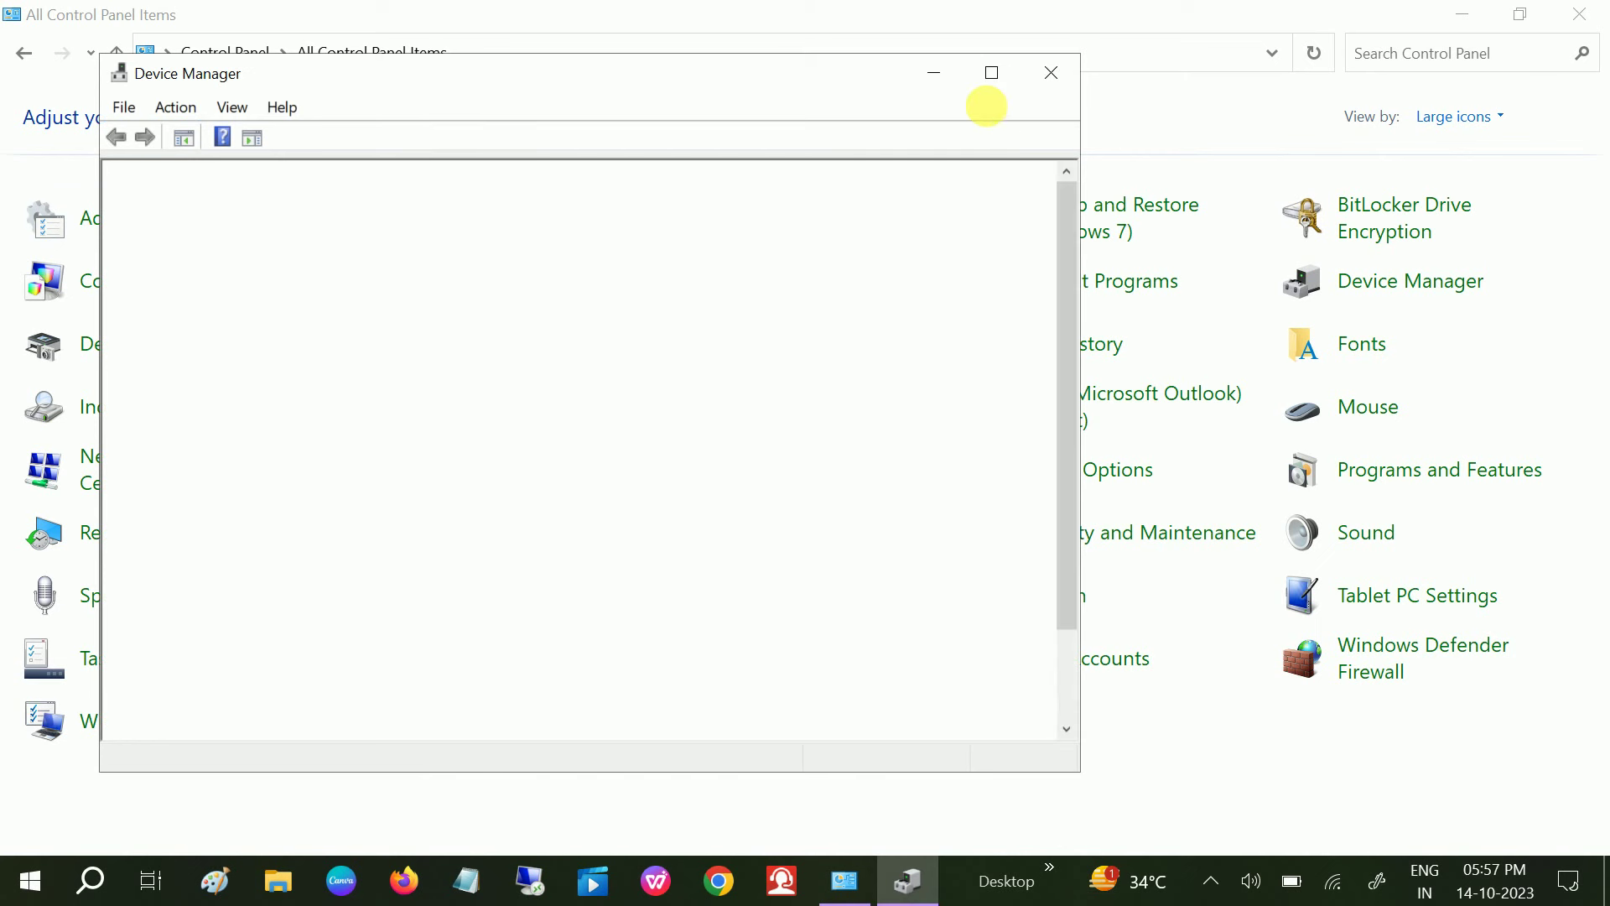
click(992, 72)
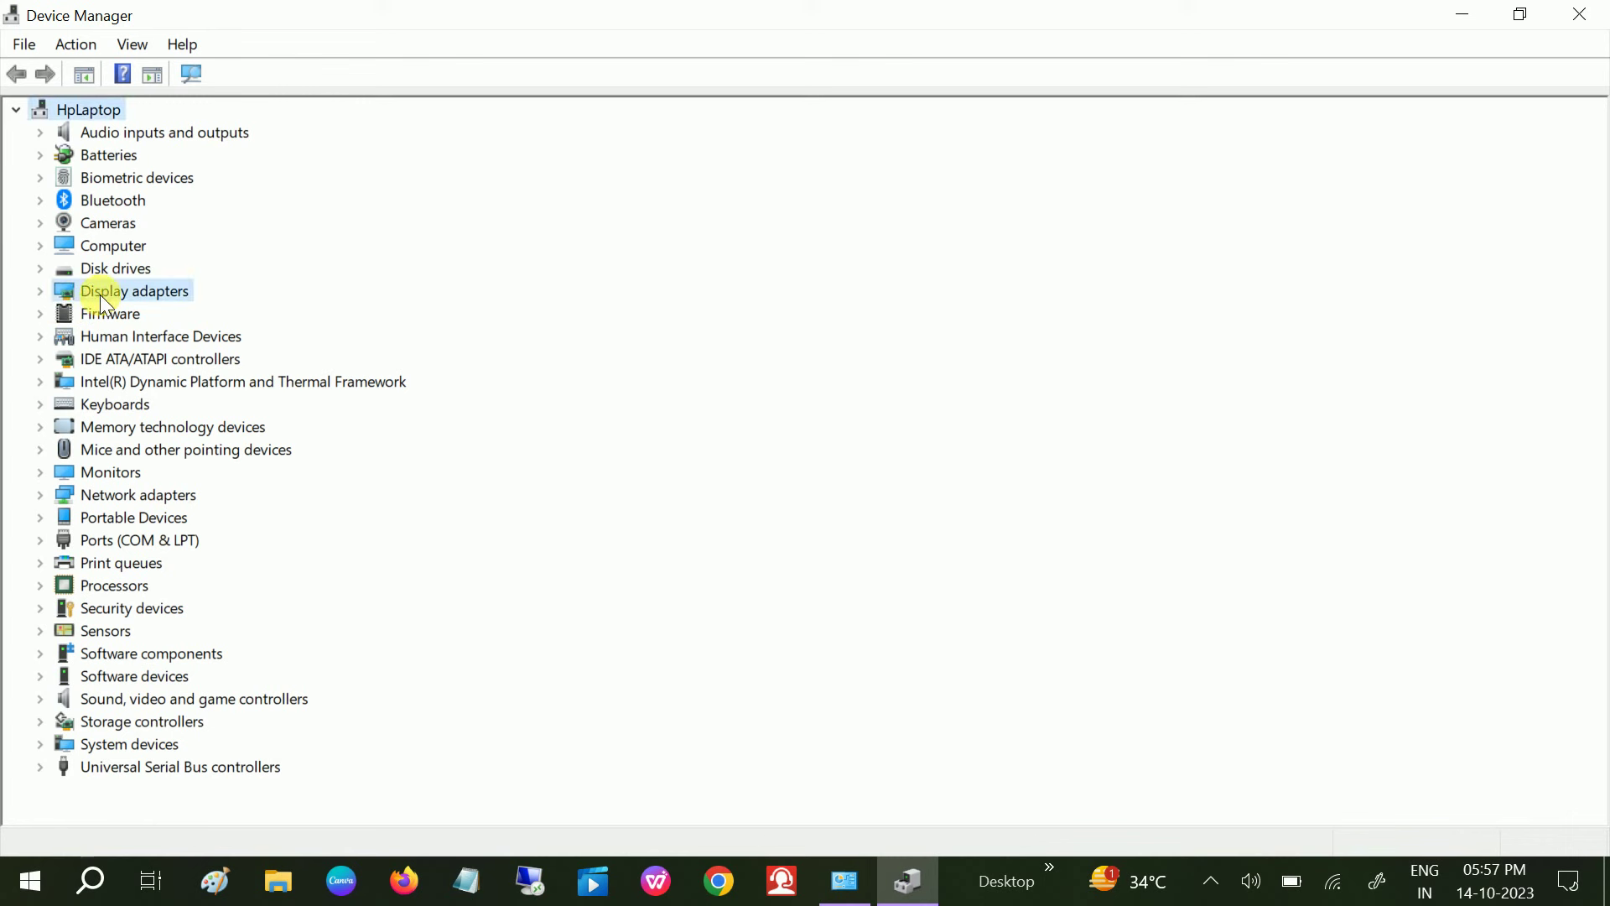
Step: Expand Network adapters and select the Intel Dual Band Wireless-AC 3168 adapter
key(n)
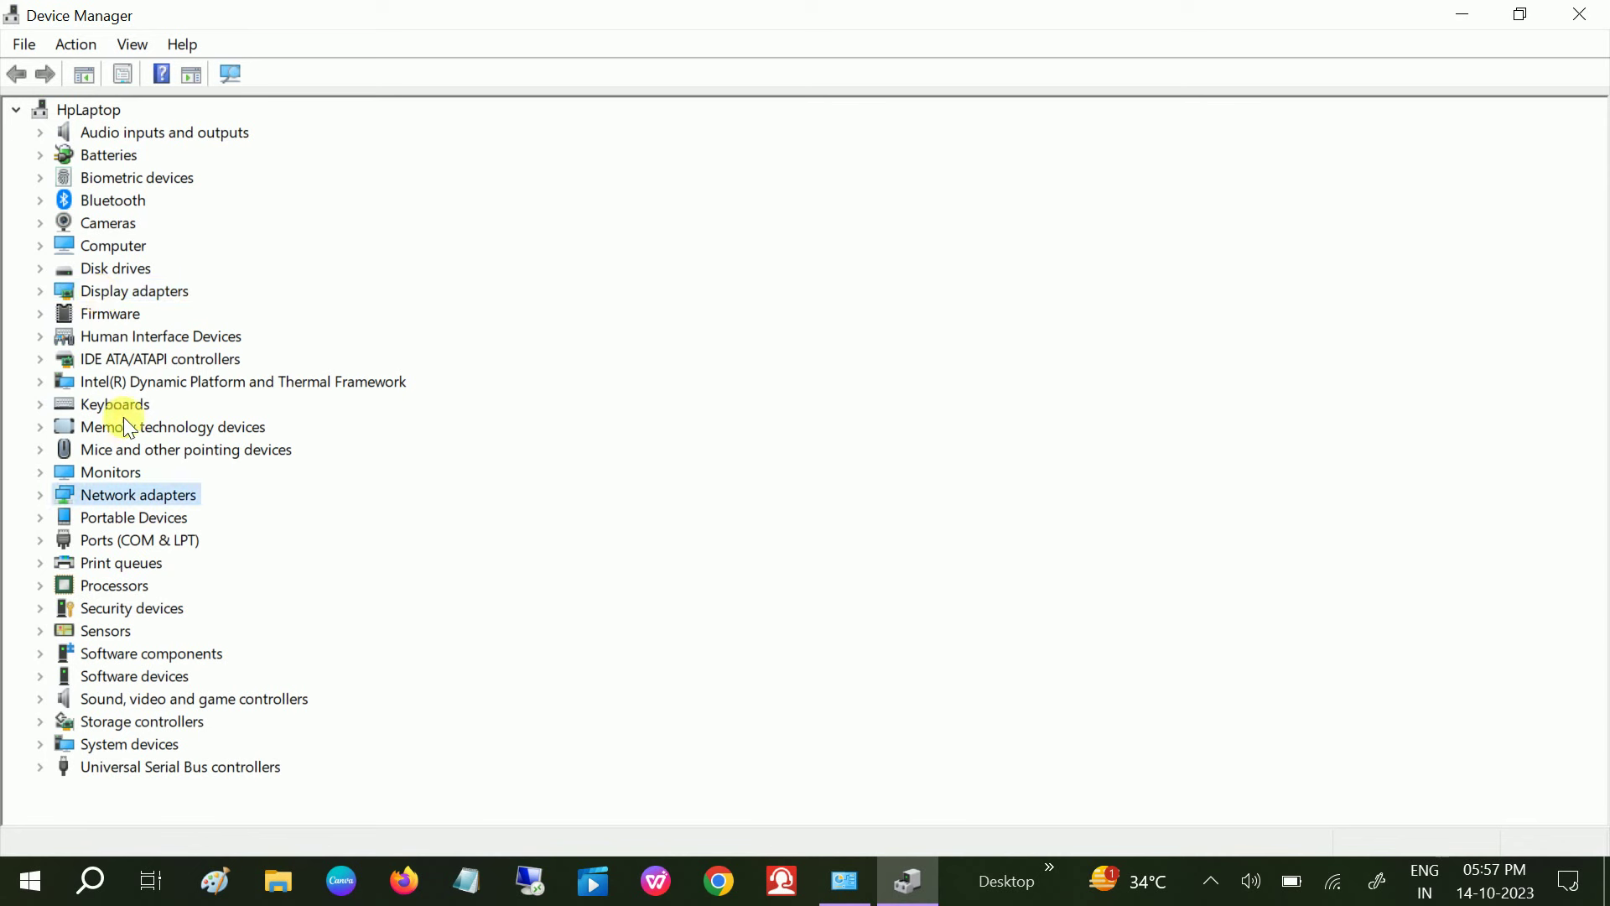
click(40, 495)
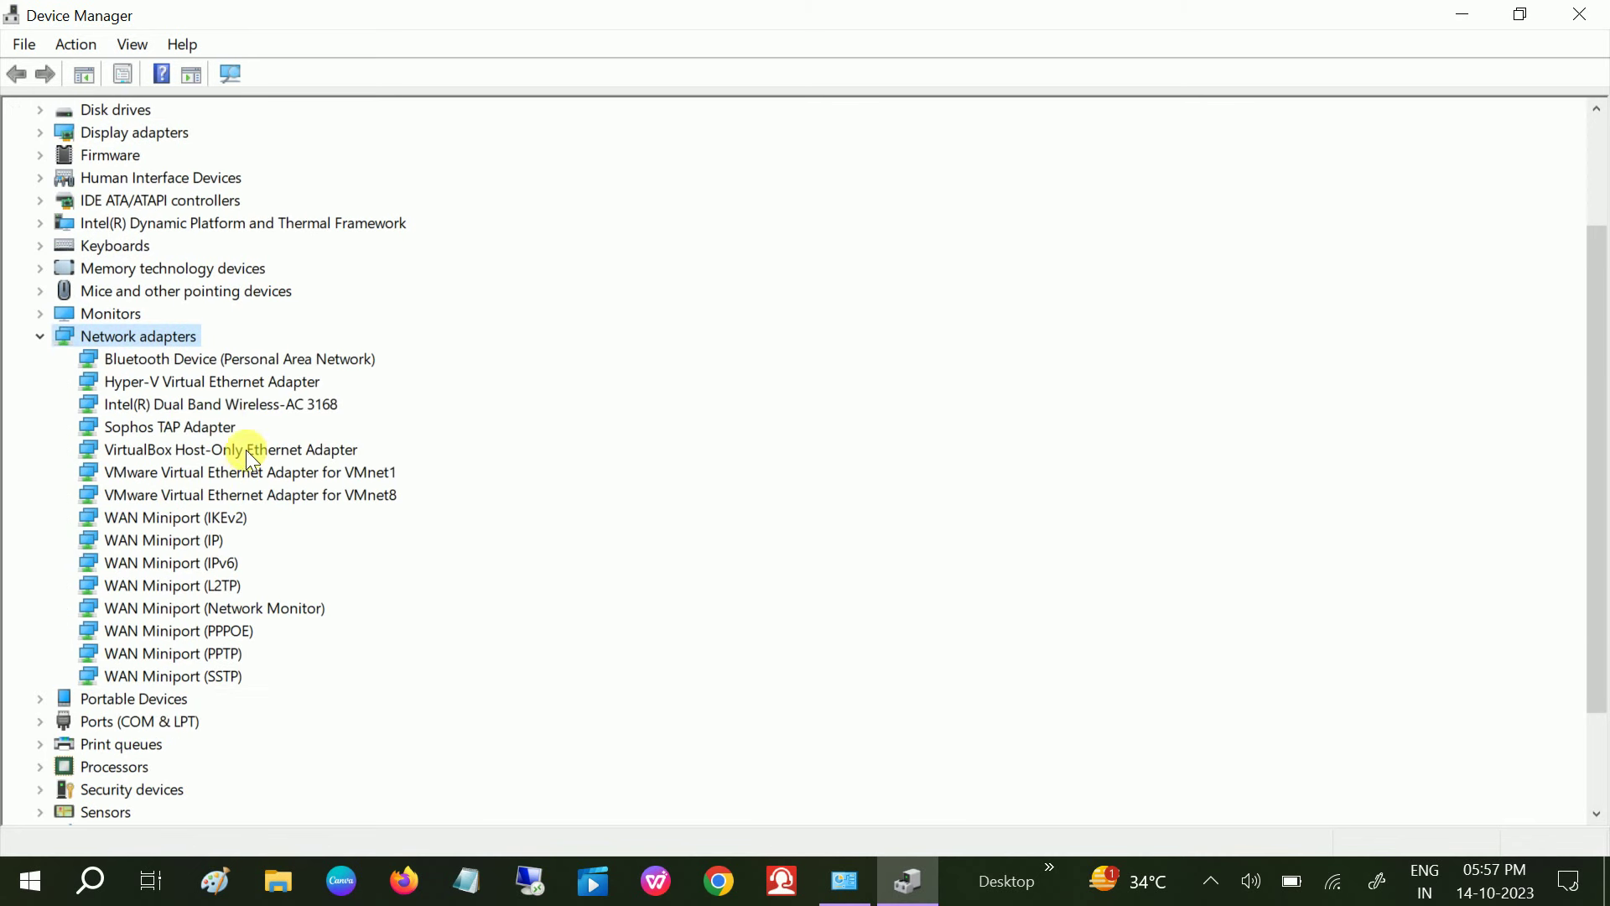
click(220, 409)
Step: Search automatically for a newer Wi-Fi driver, then collapse Network adapters and close Device Manager
right_click(236, 405)
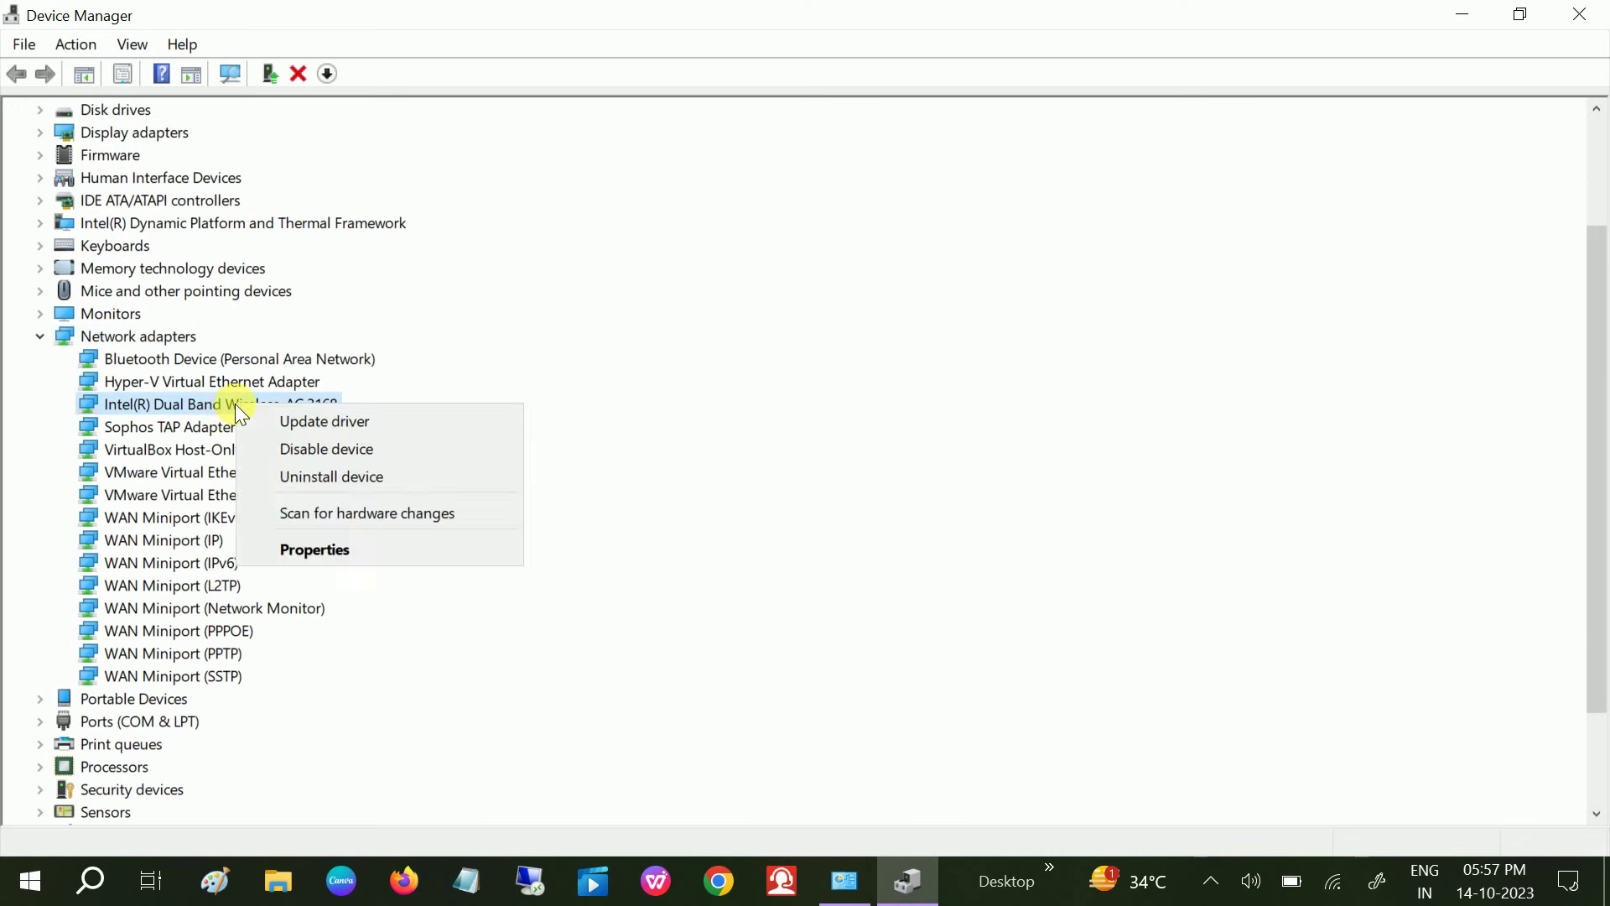
click(301, 417)
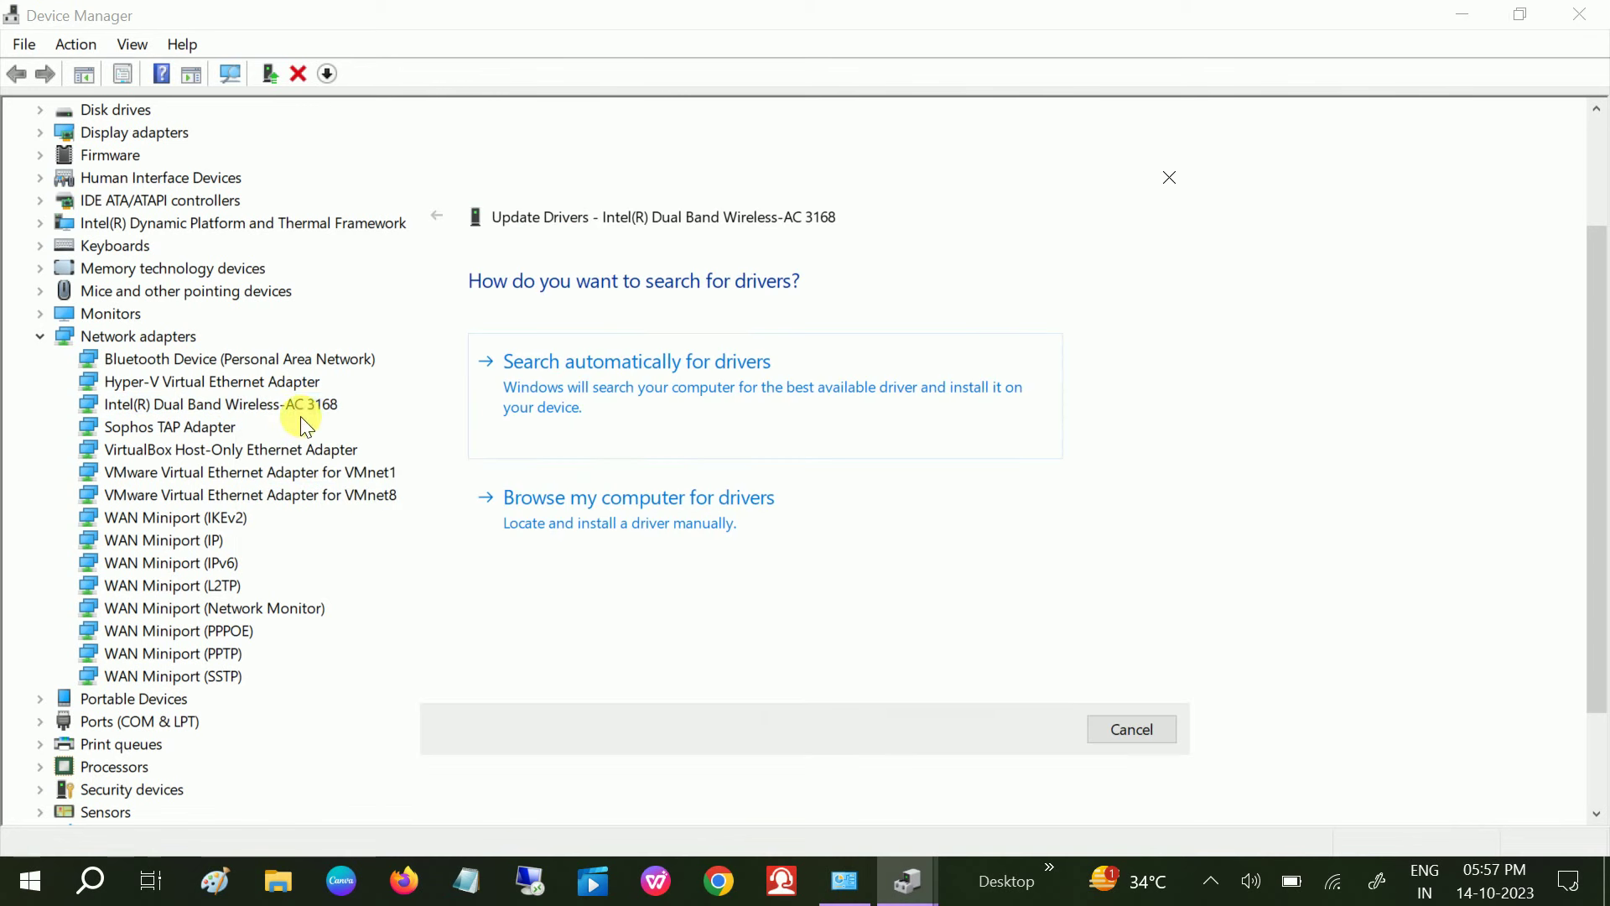
click(629, 414)
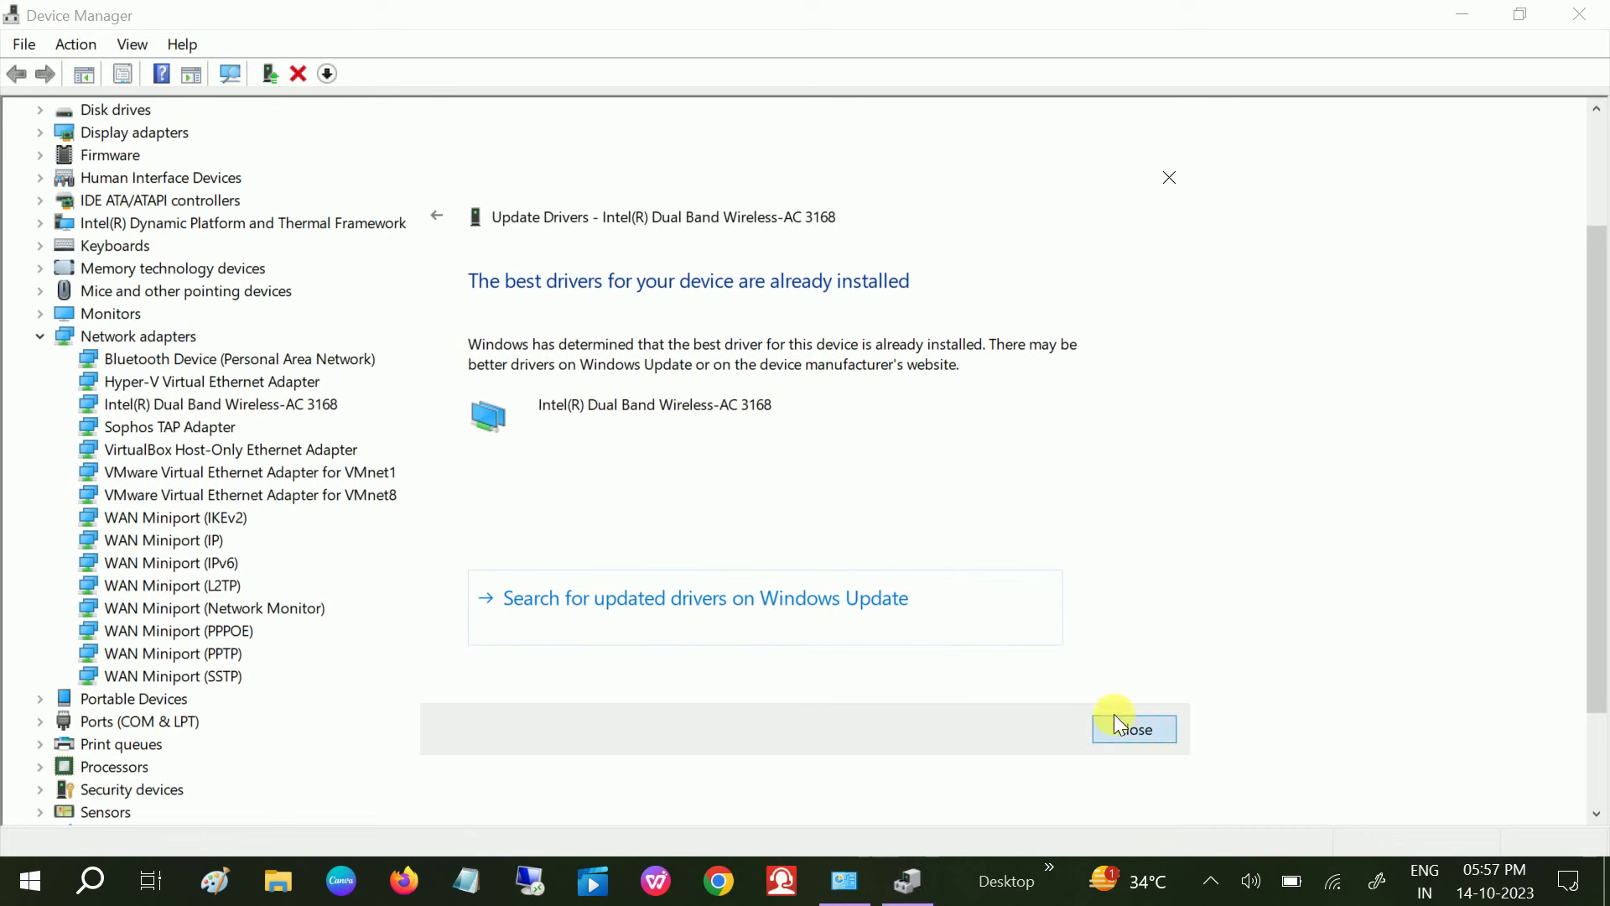
click(1132, 728)
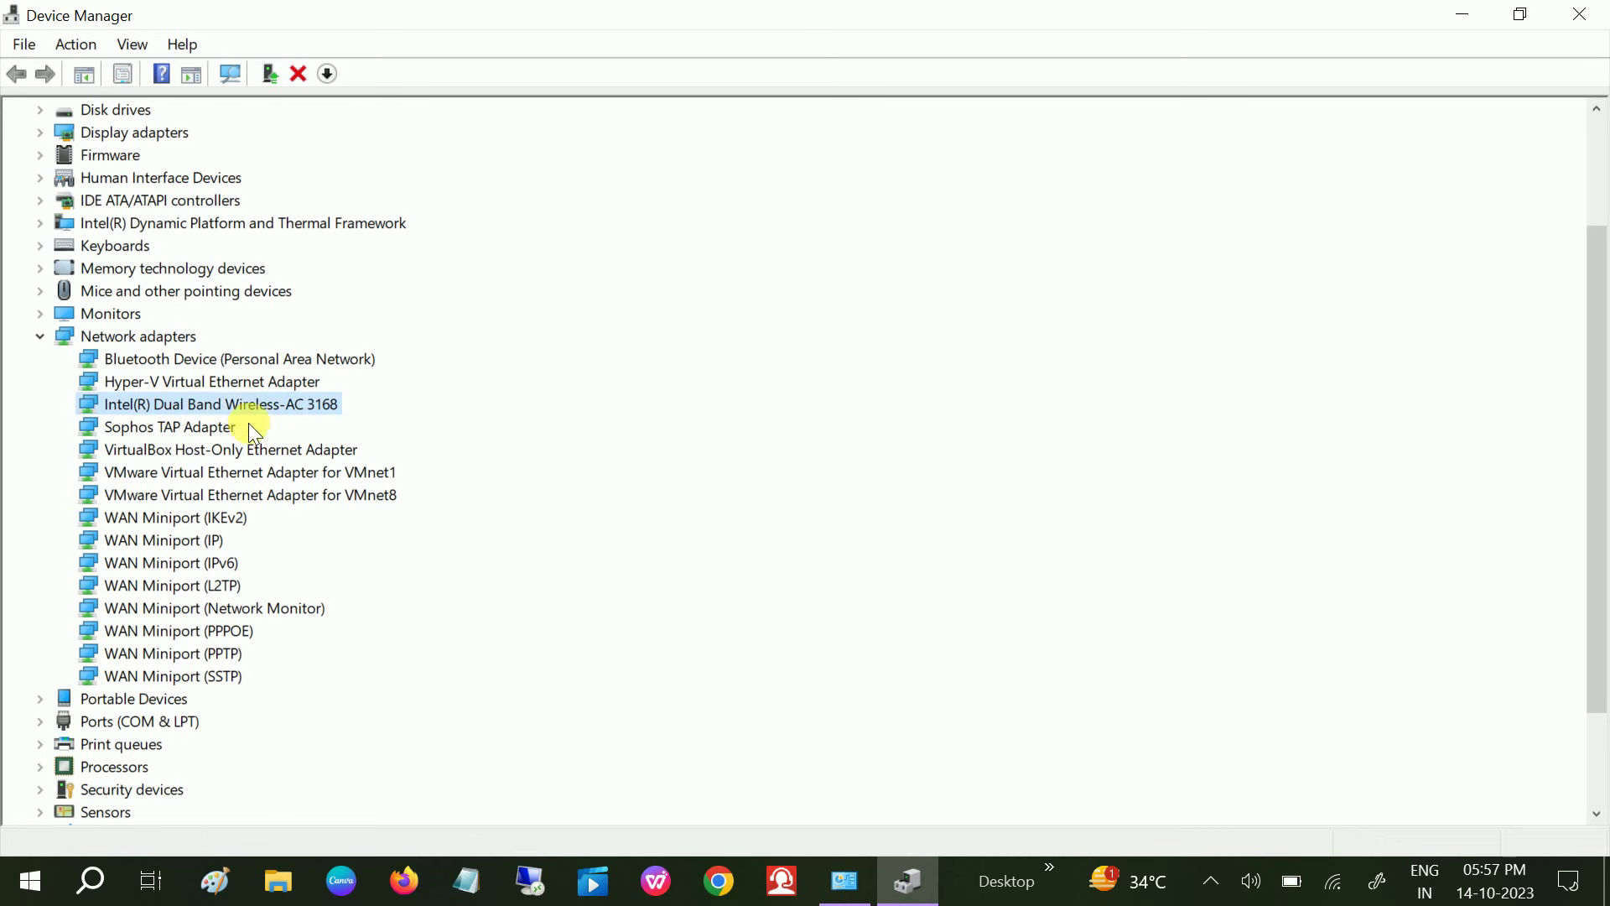
click(42, 336)
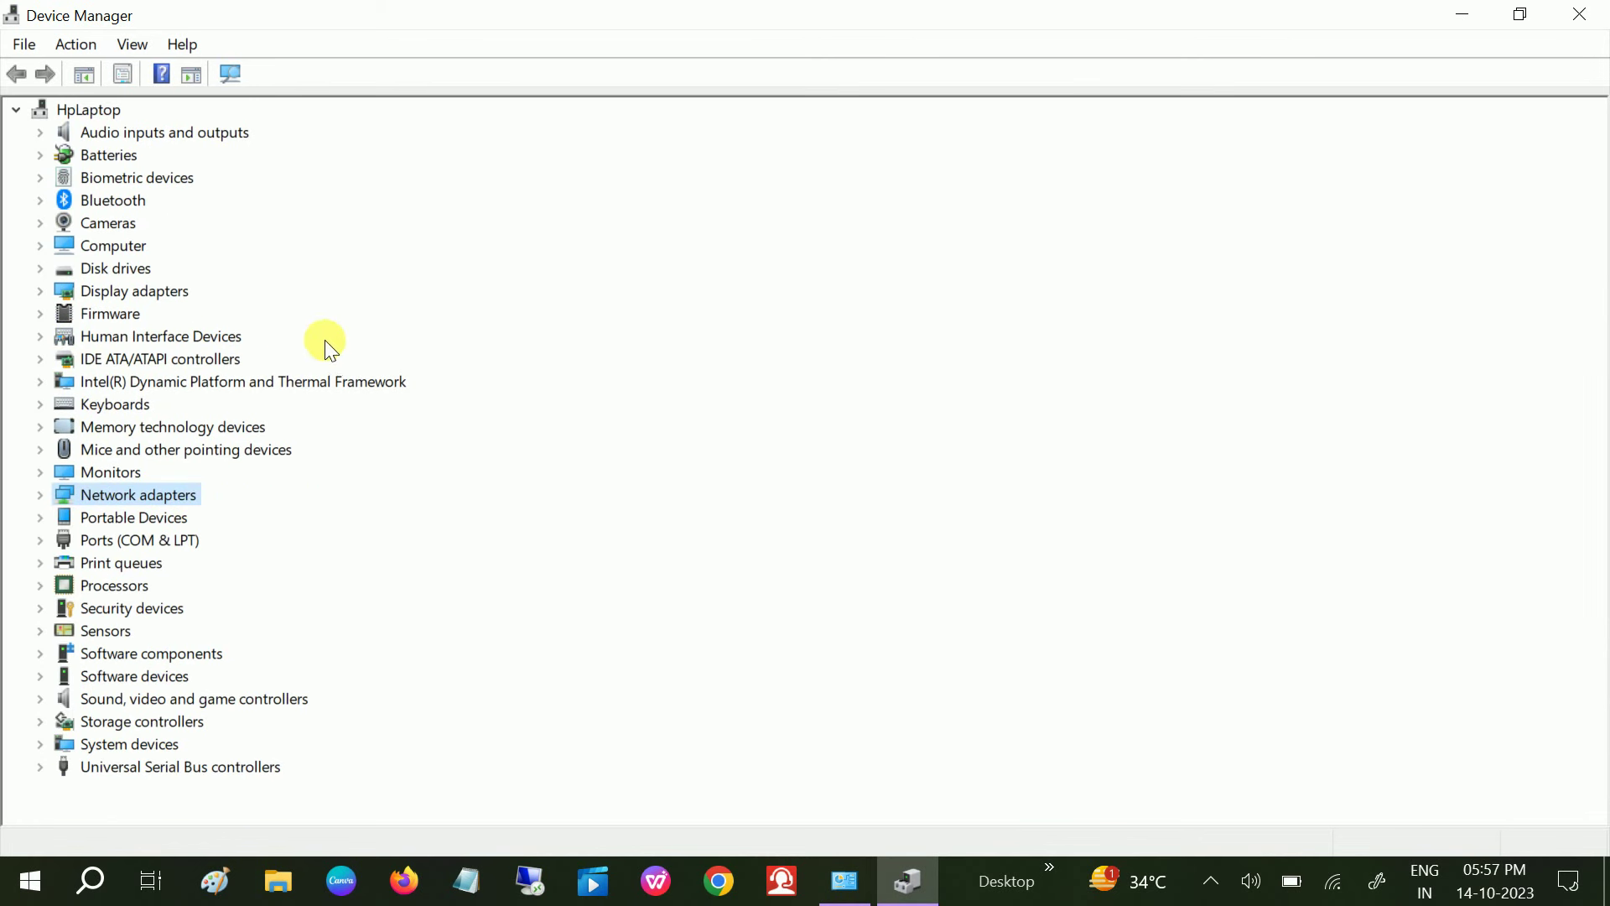
click(1578, 15)
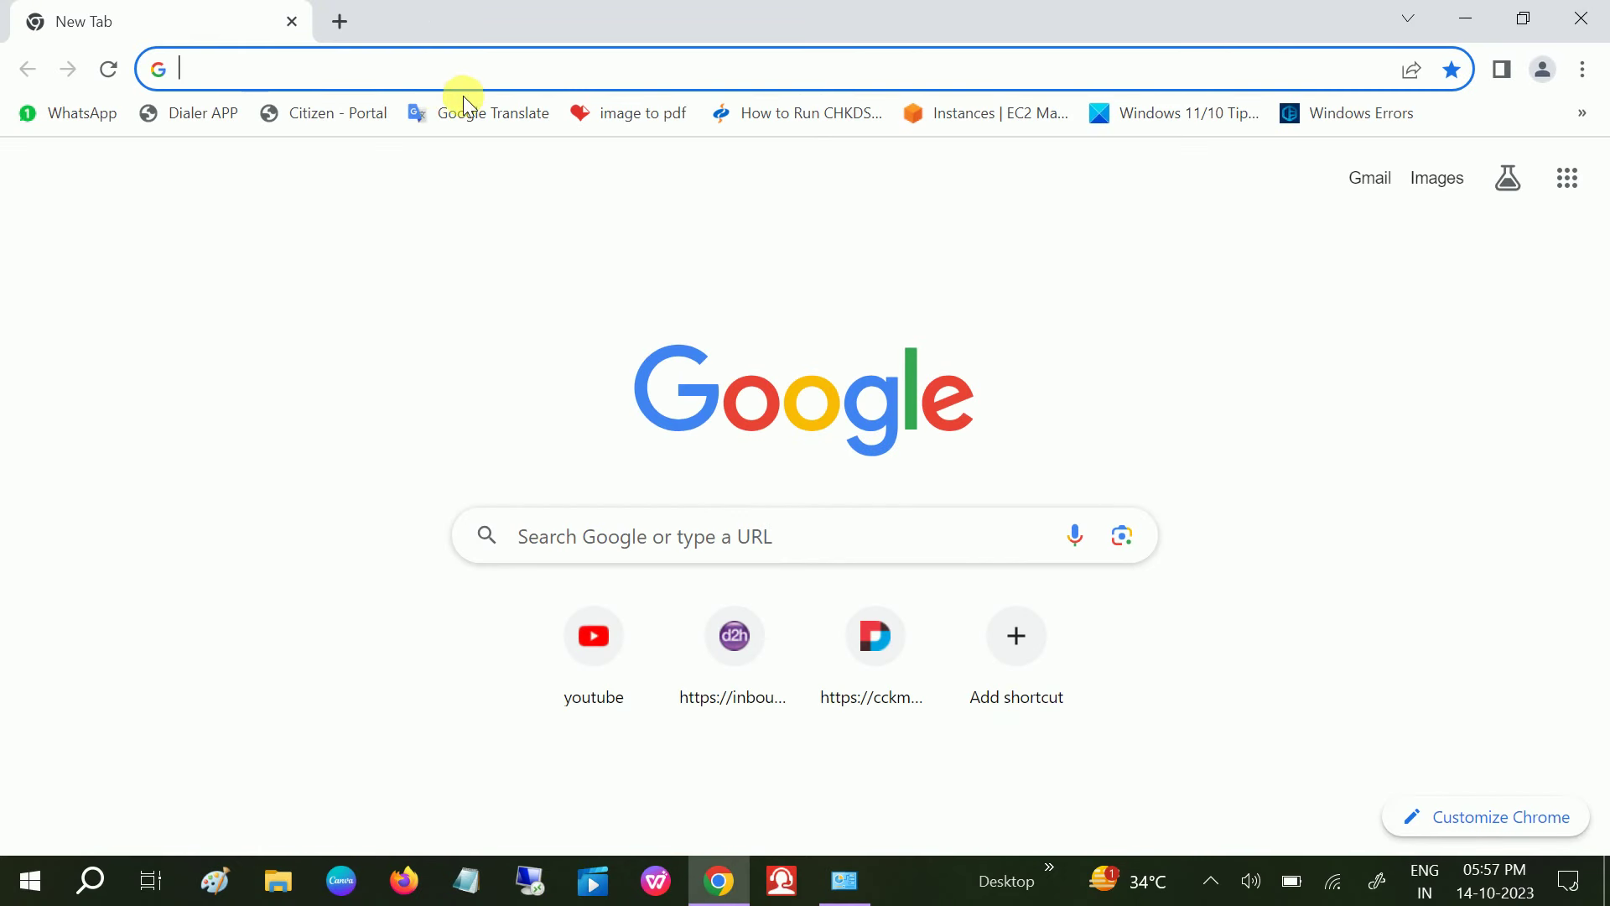
Step: Go to Chrome's Reset settings section and choose 'Restore settings to their original defaults'
click(1581, 69)
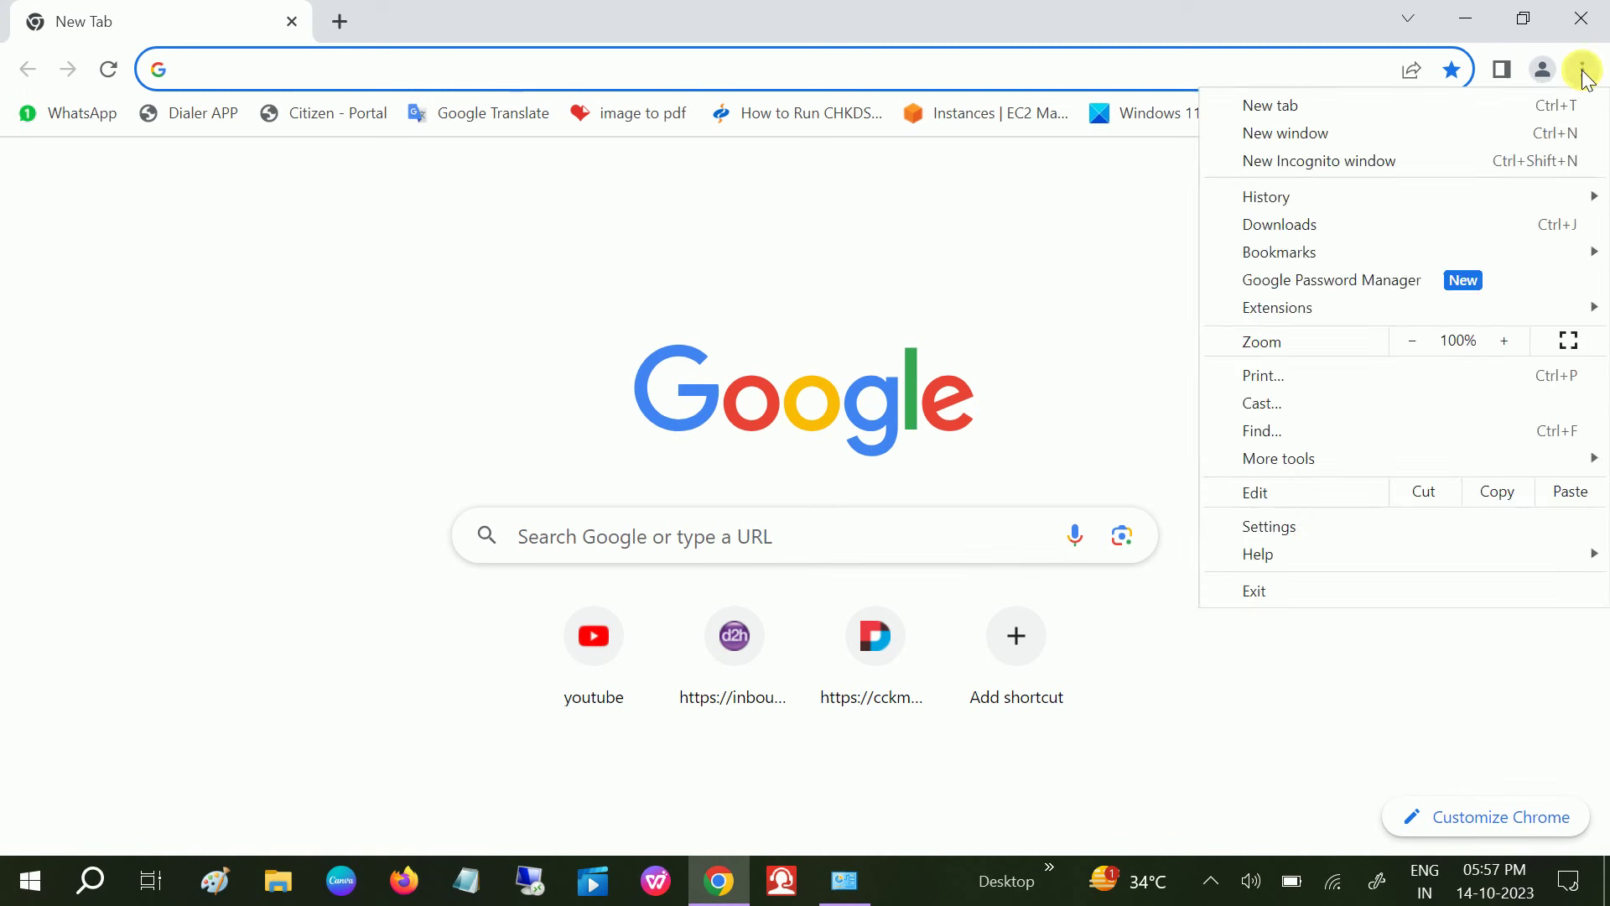
click(1272, 526)
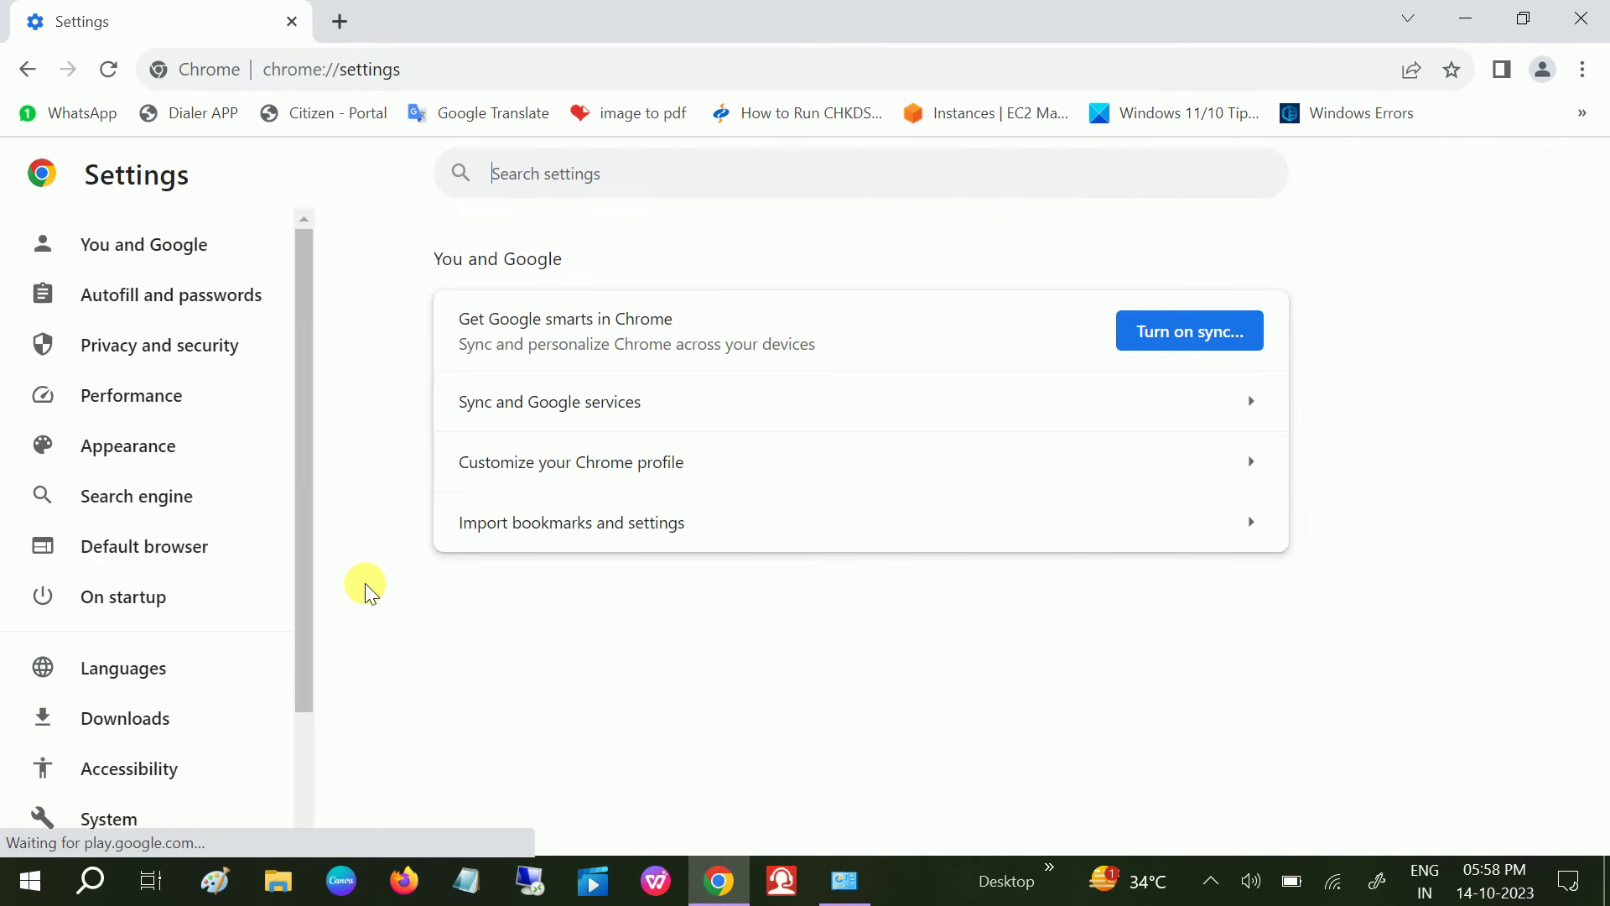
drag(299, 601, 293, 740)
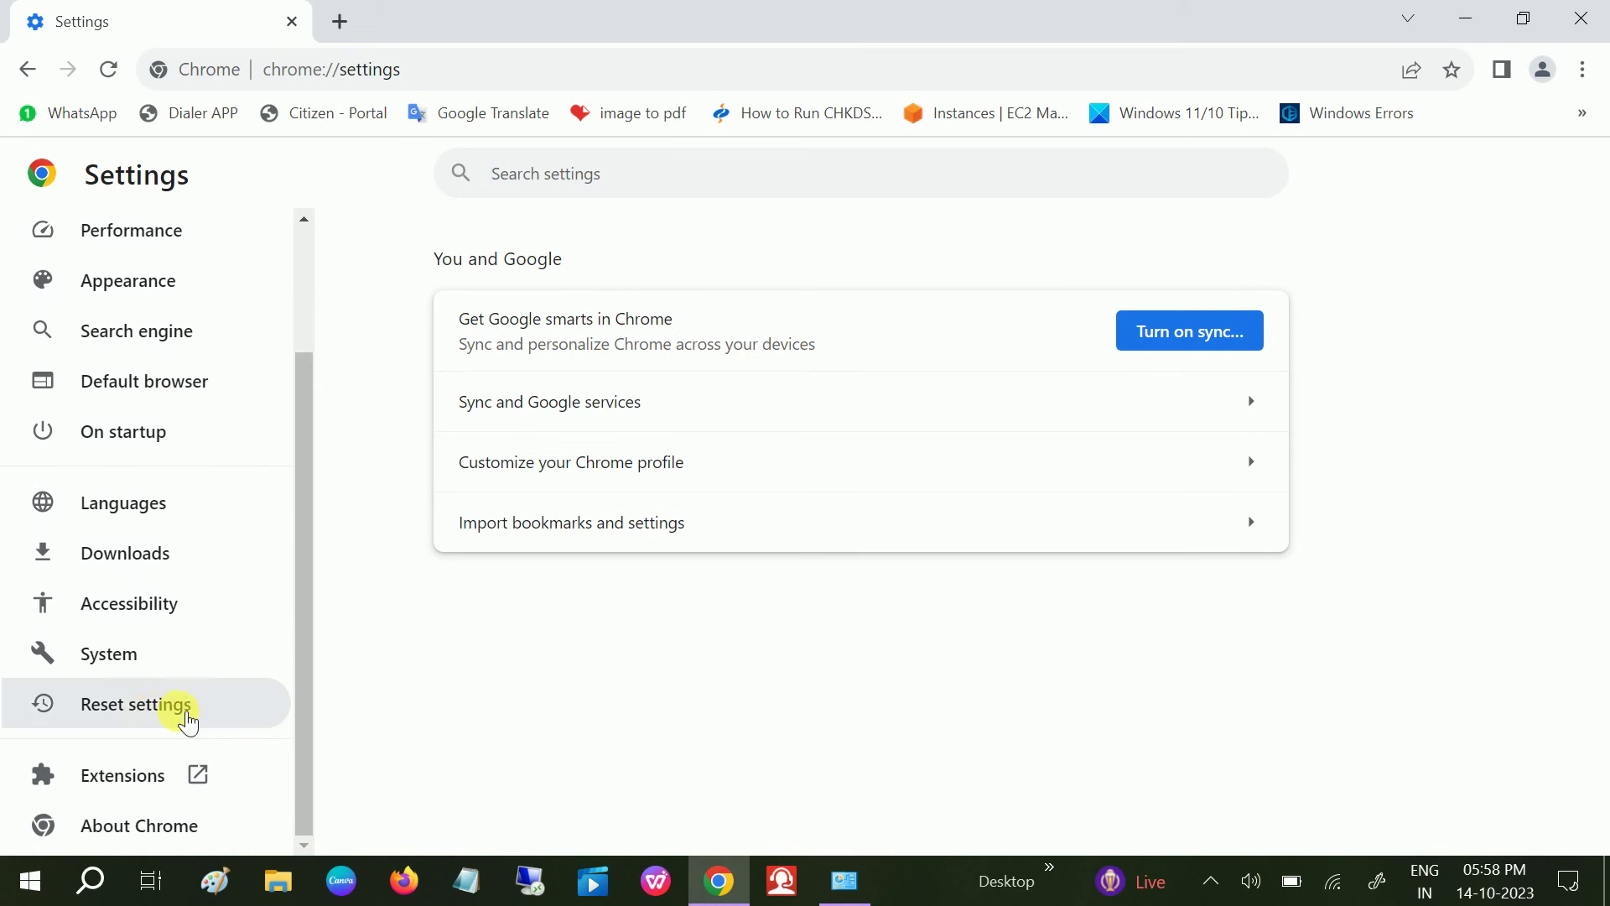
click(162, 717)
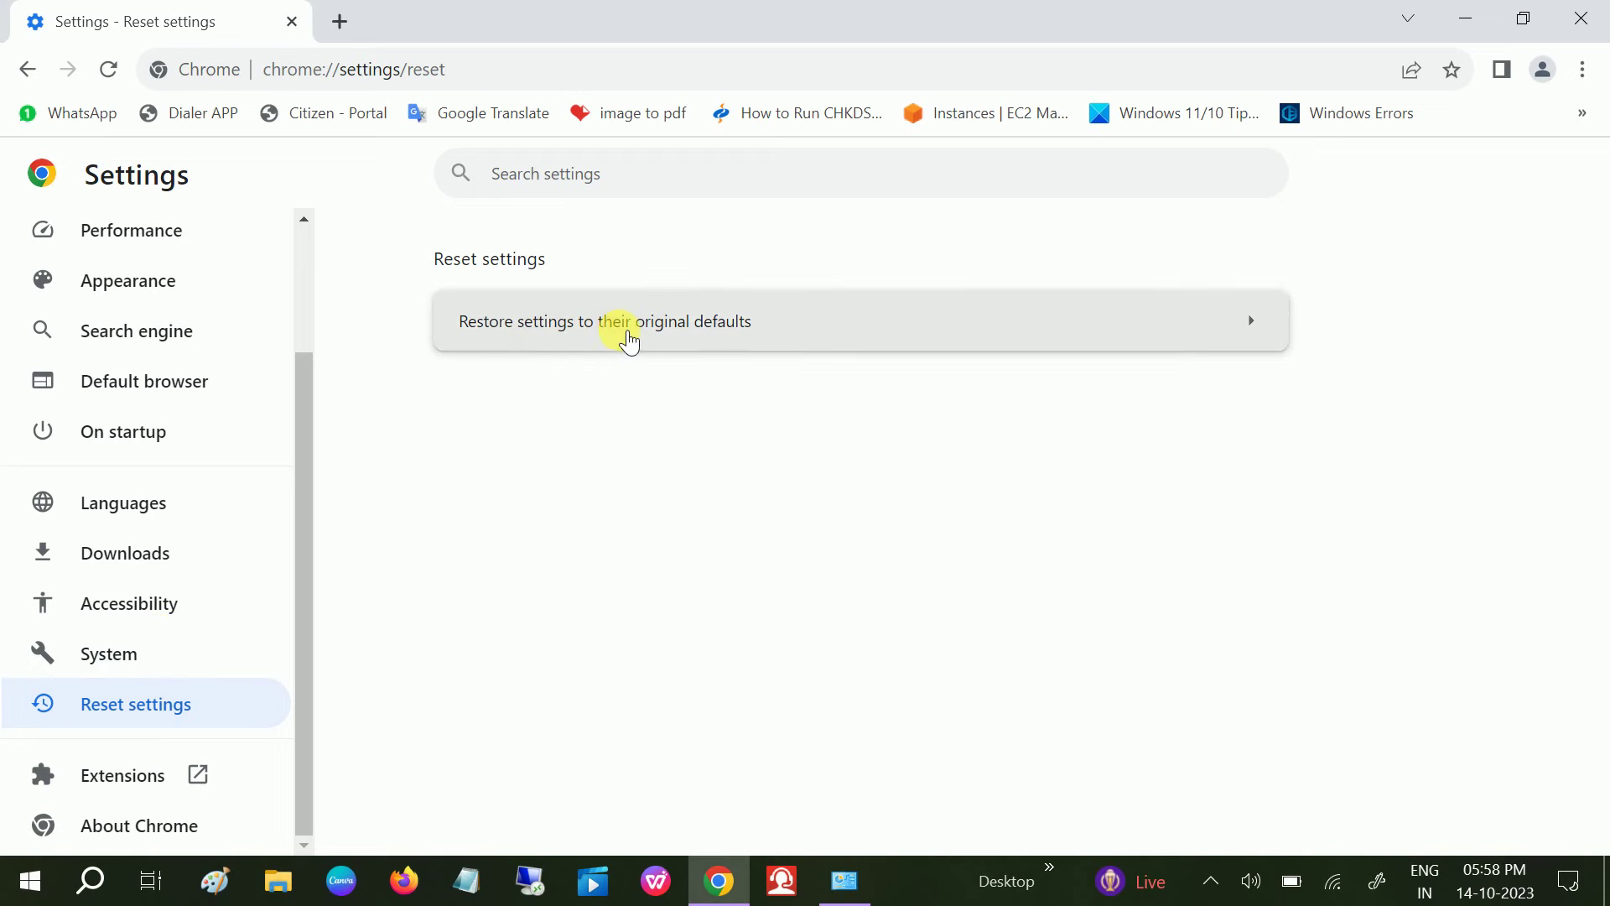
click(627, 329)
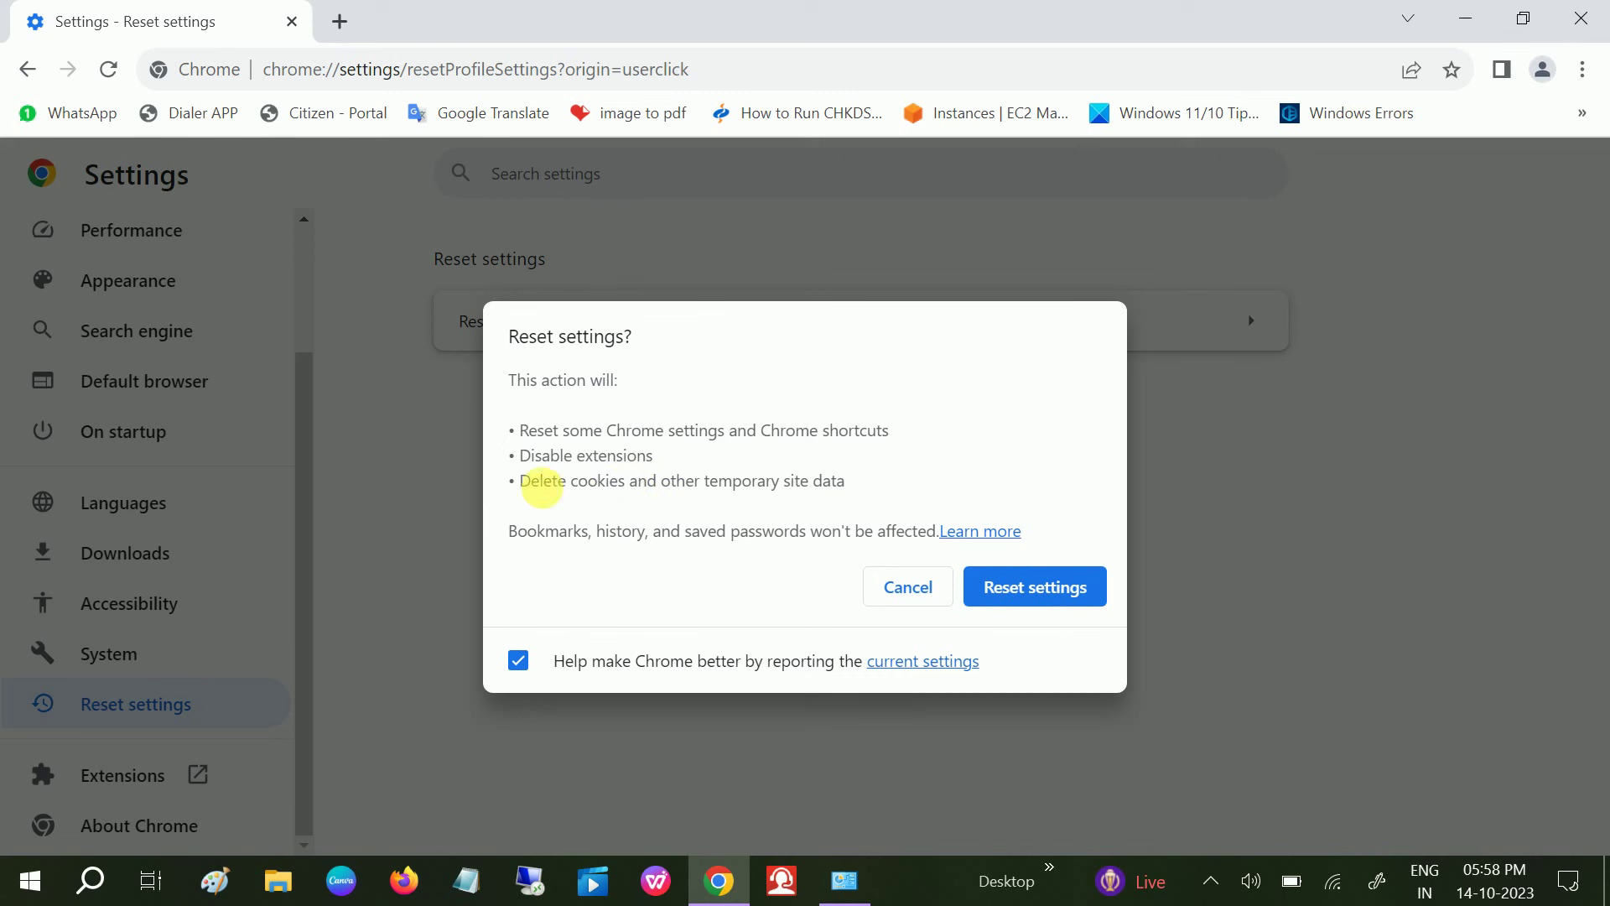
Step: Review the reset notes on settings, extensions, cookies and bookmarks, then close the extensions tab
drag(516, 532, 909, 533)
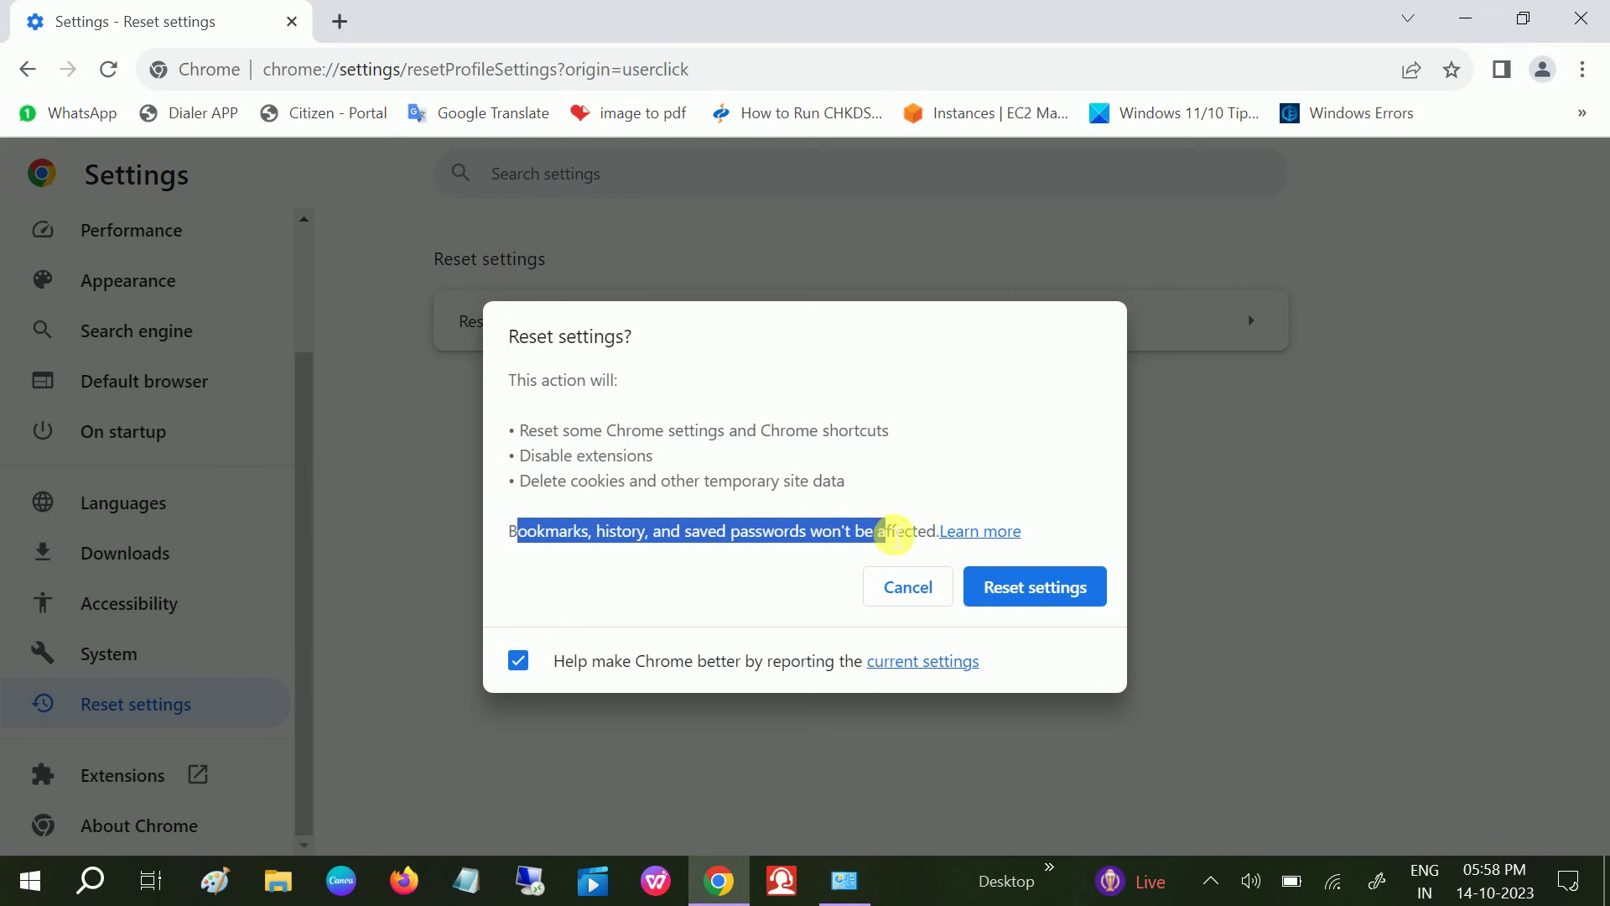
drag(569, 482, 838, 482)
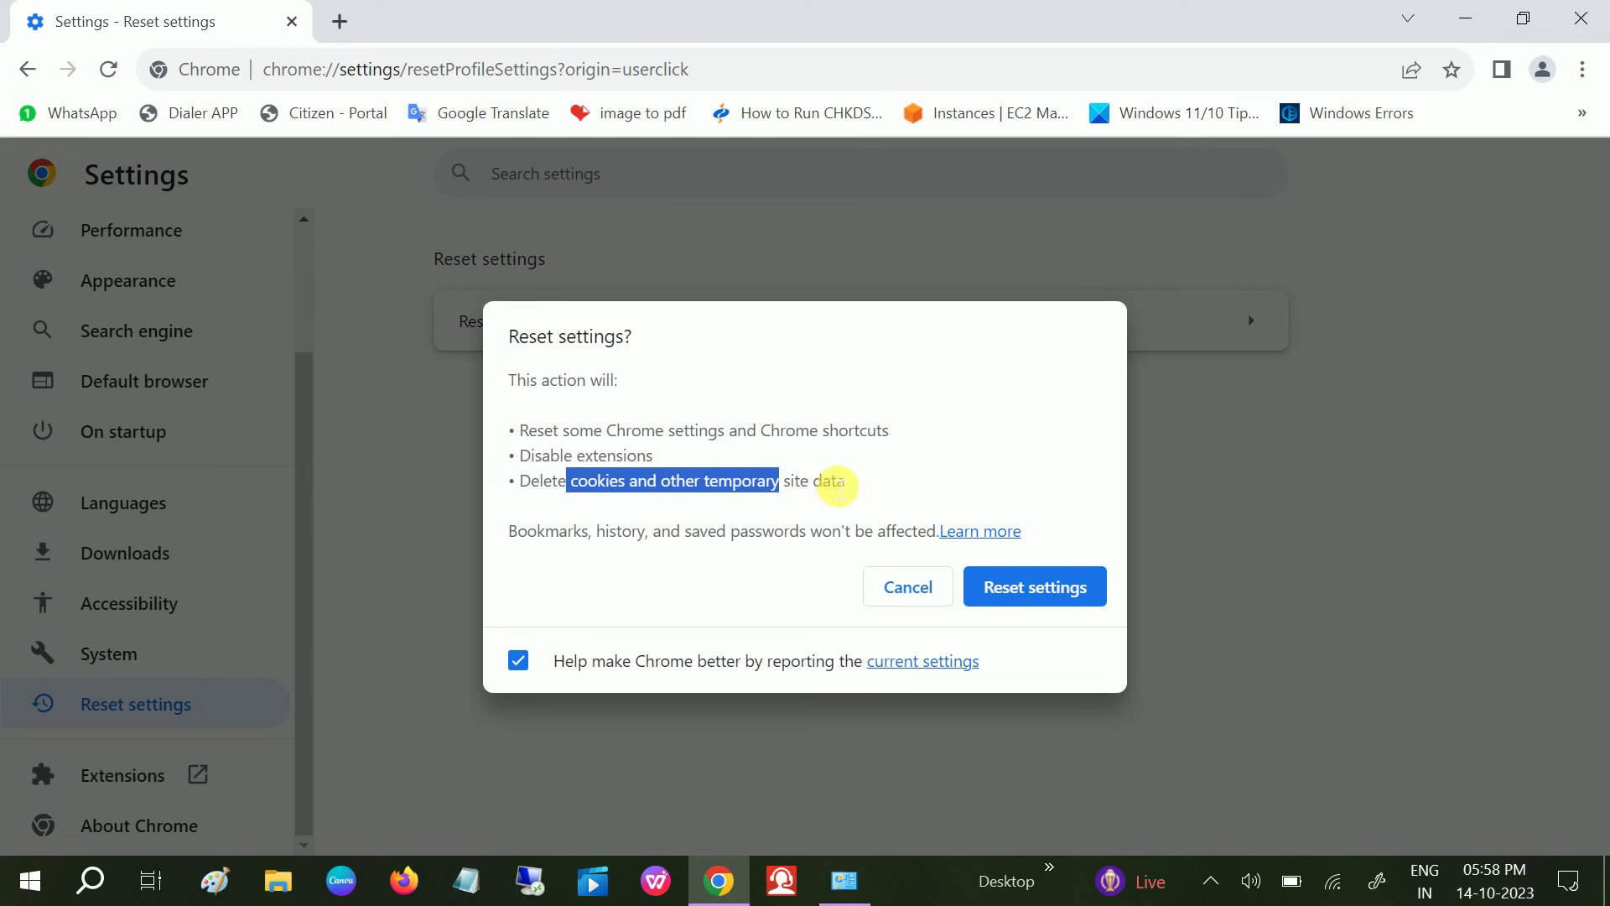
drag(569, 431, 819, 443)
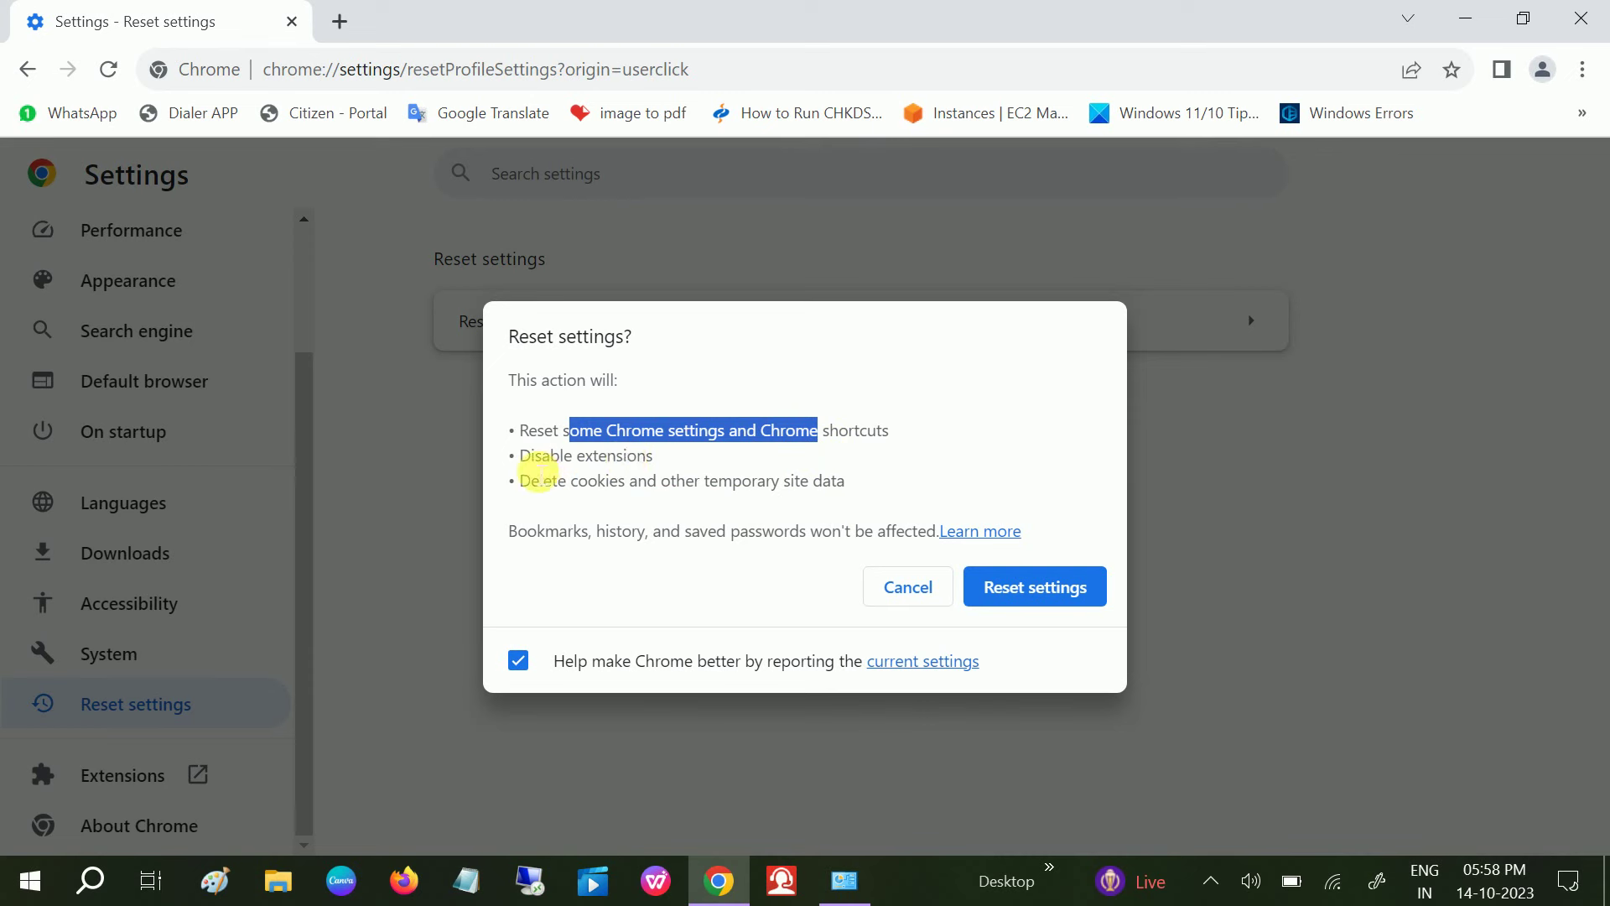
drag(528, 458, 657, 458)
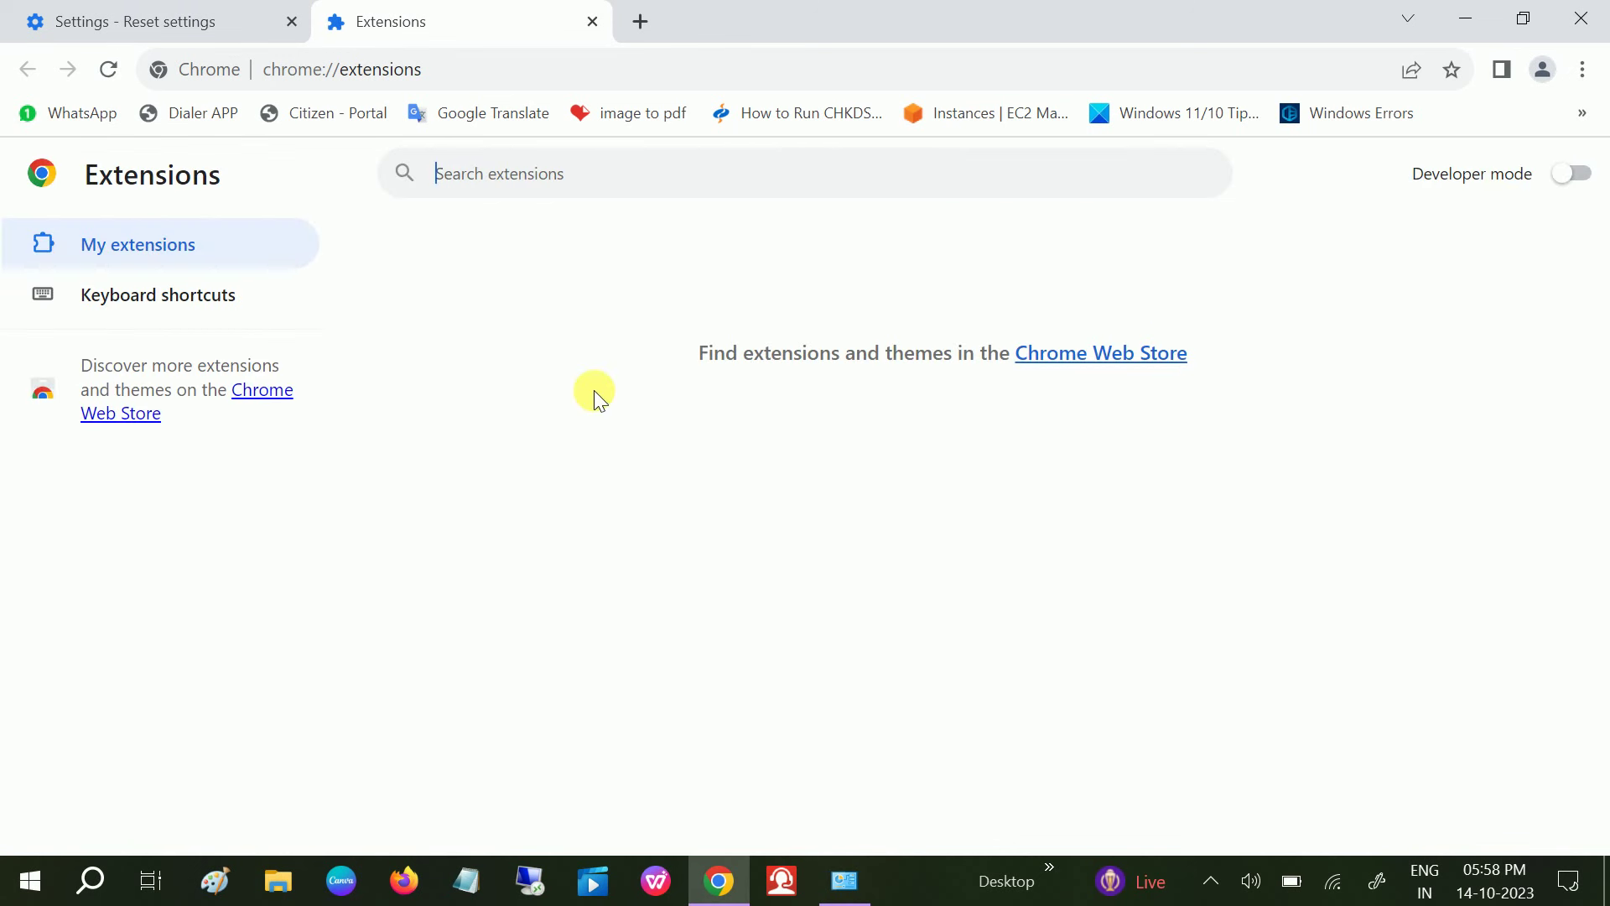
click(591, 22)
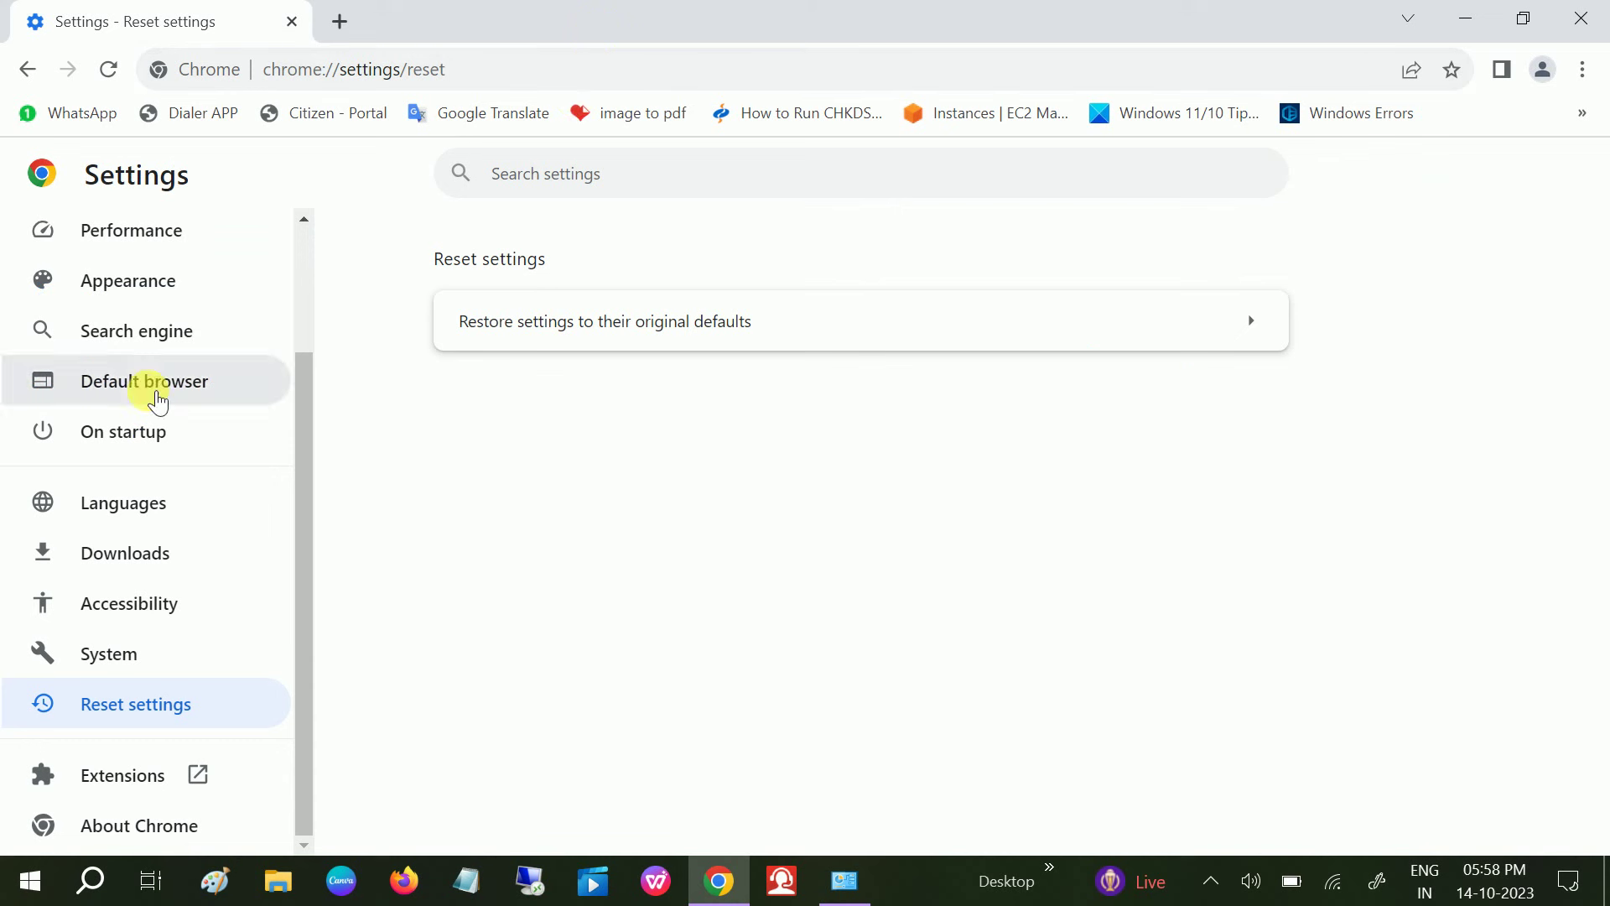
drag(311, 511, 298, 329)
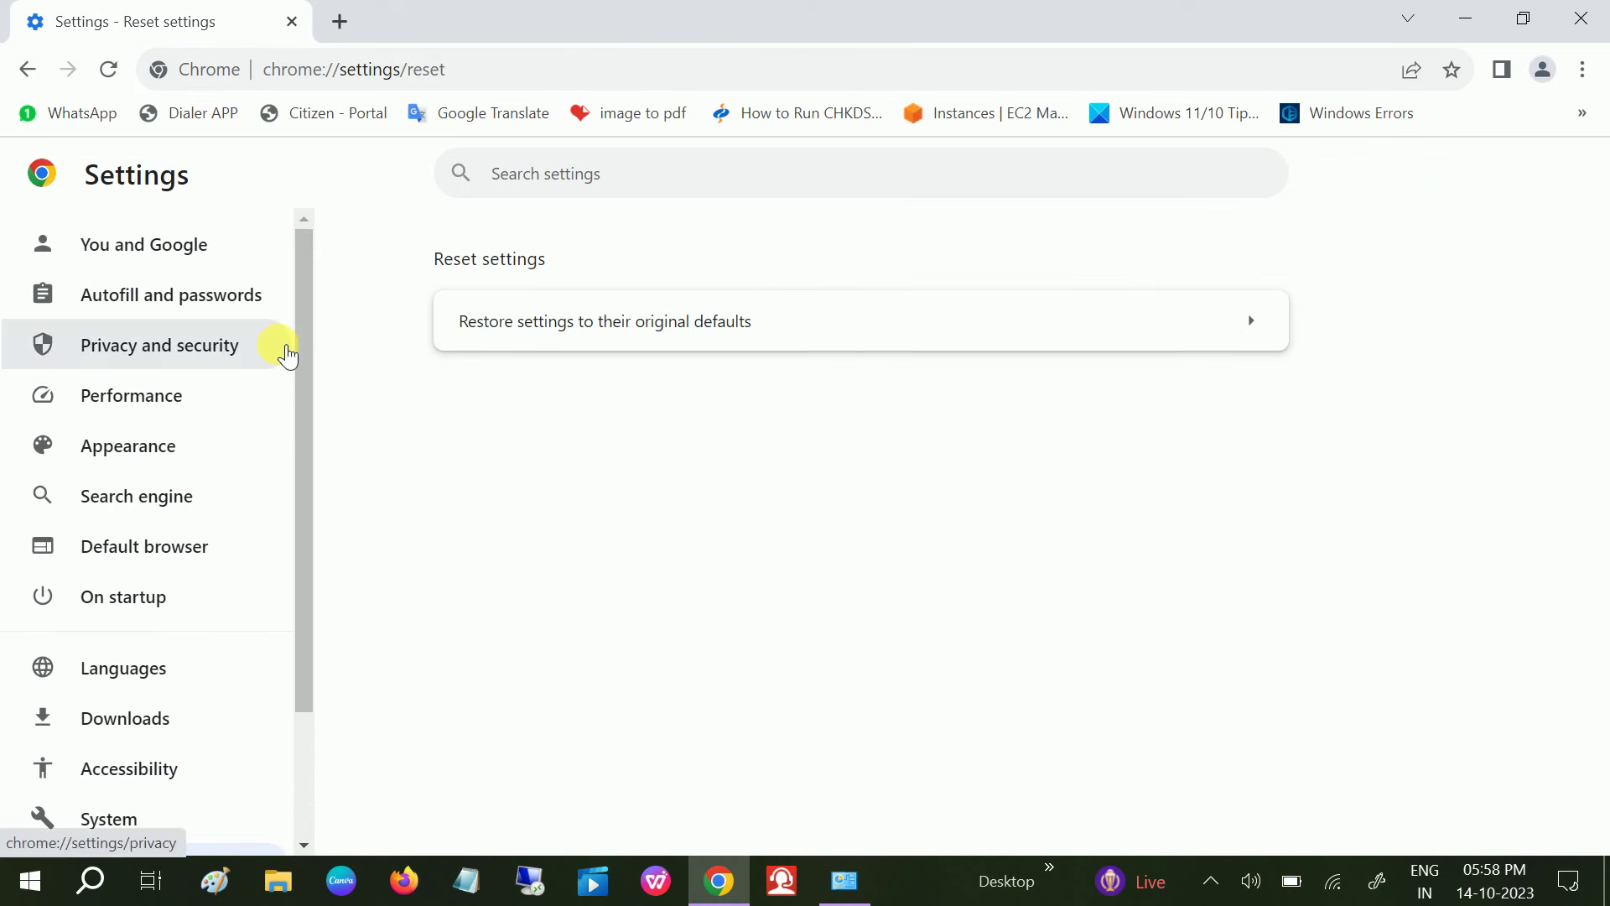
Step: Open Chrome's History page from the three-dot menu
click(1582, 69)
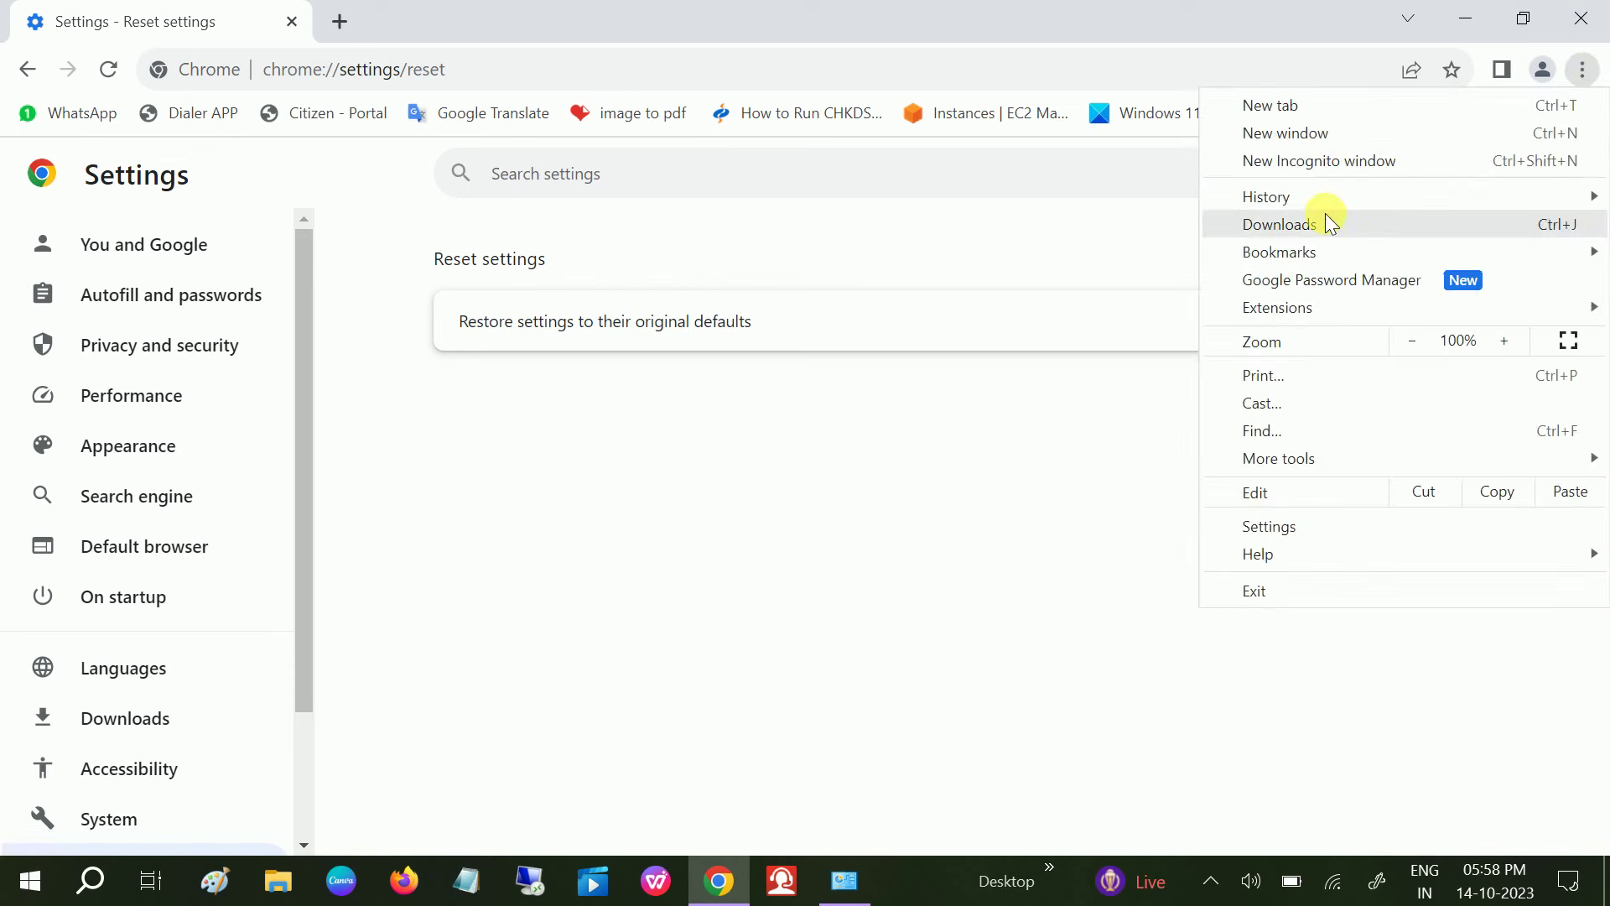
mouse_move(1267, 197)
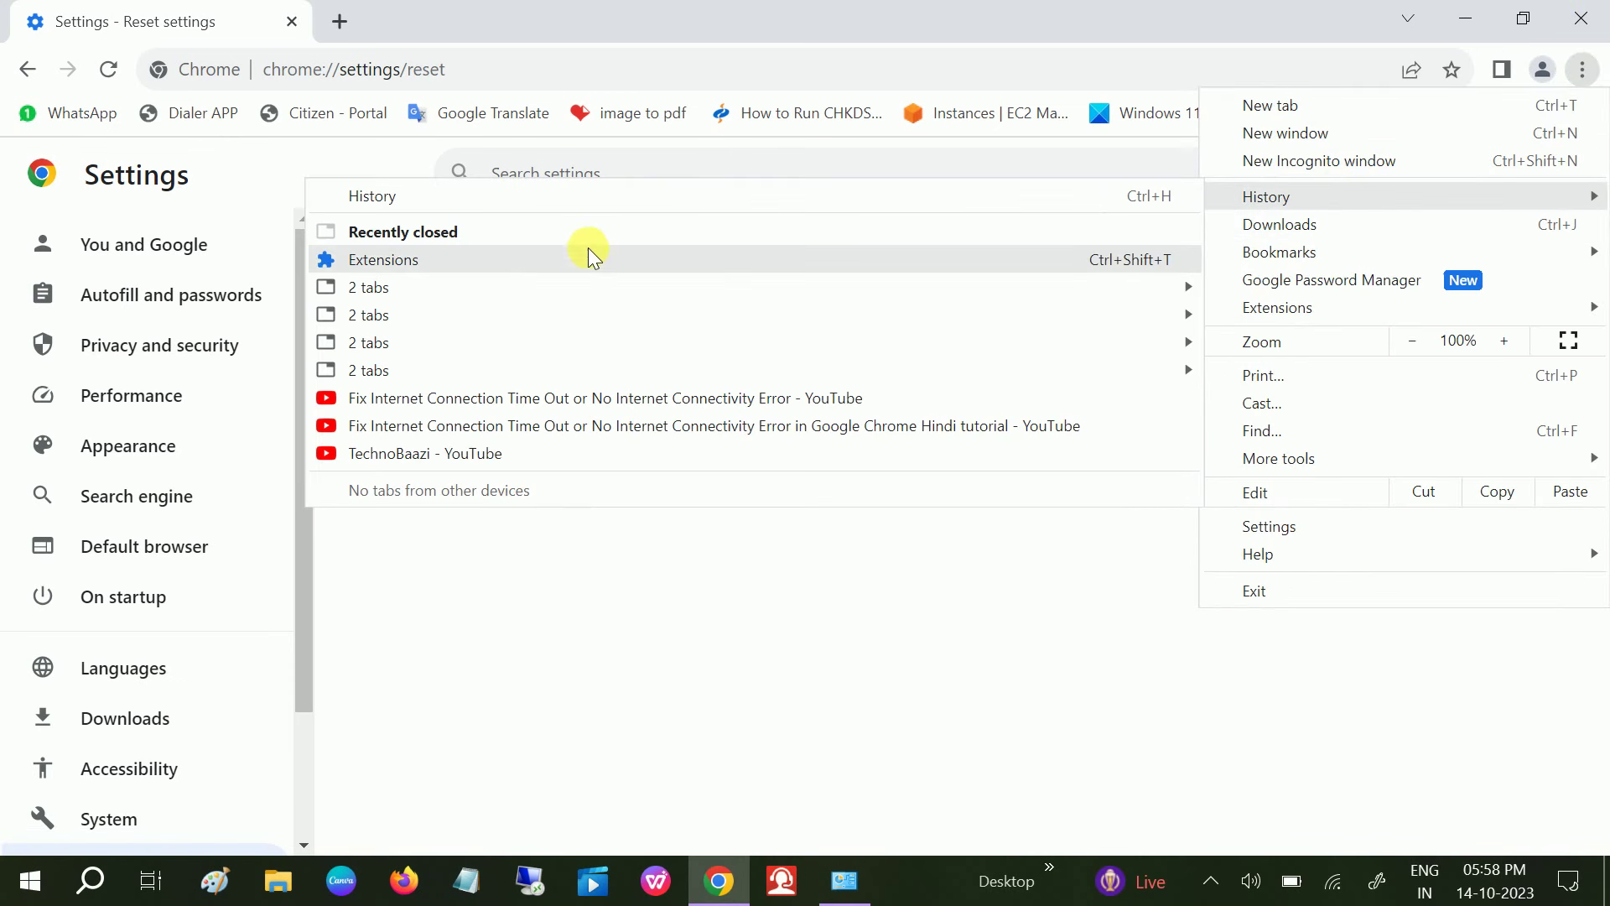
click(404, 194)
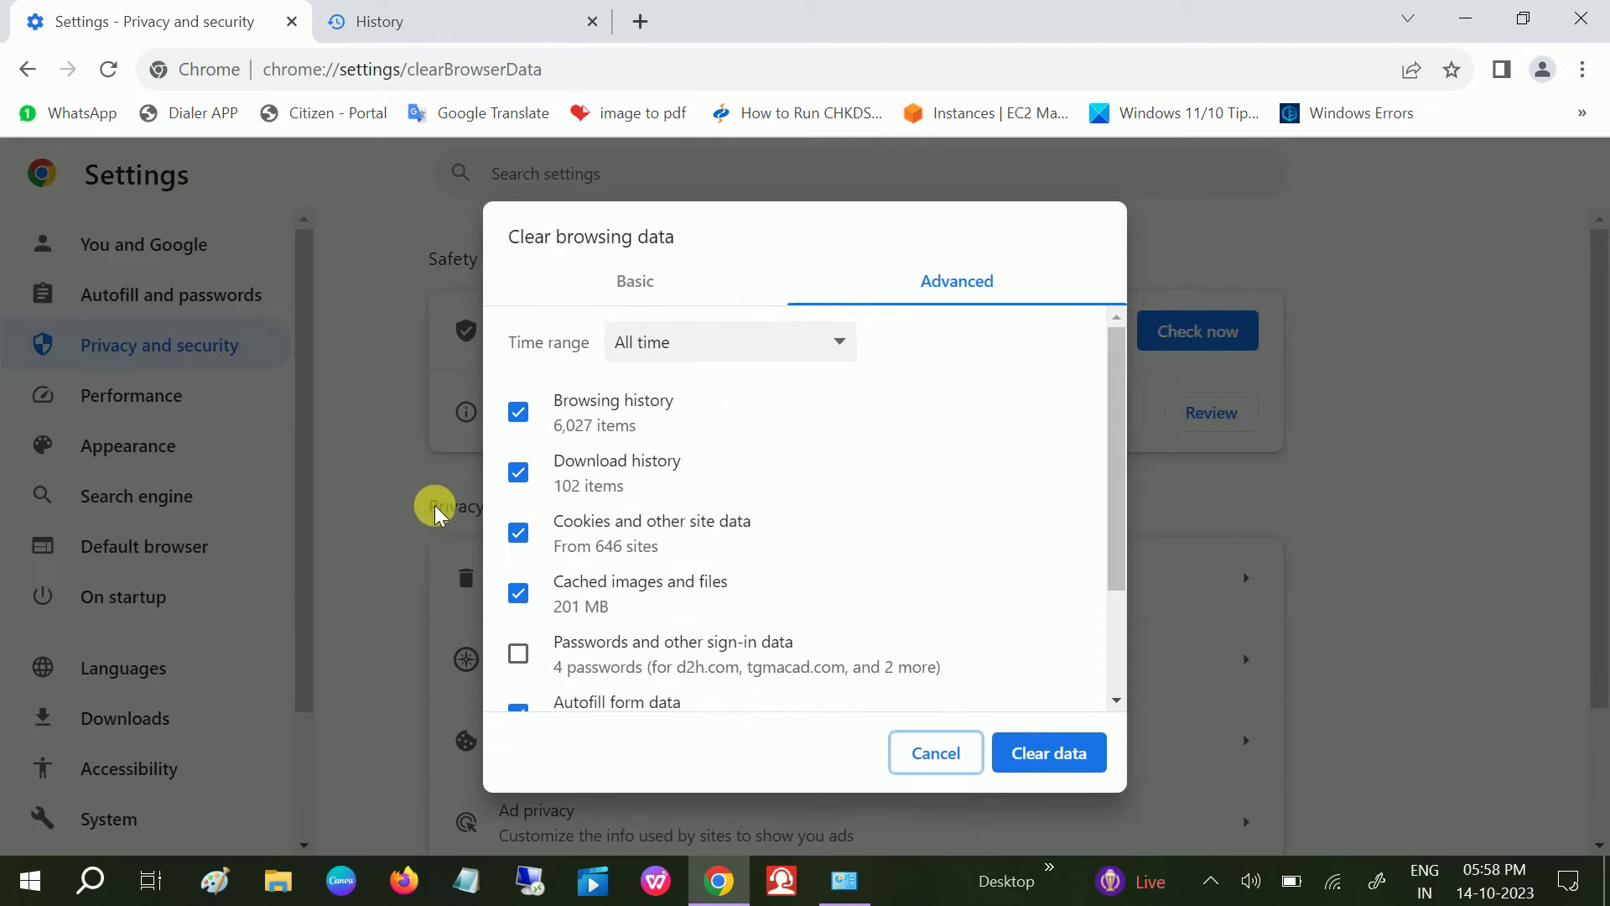
Step: Clear all-time browsing data from the Advanced tab, then close Chrome
click(641, 283)
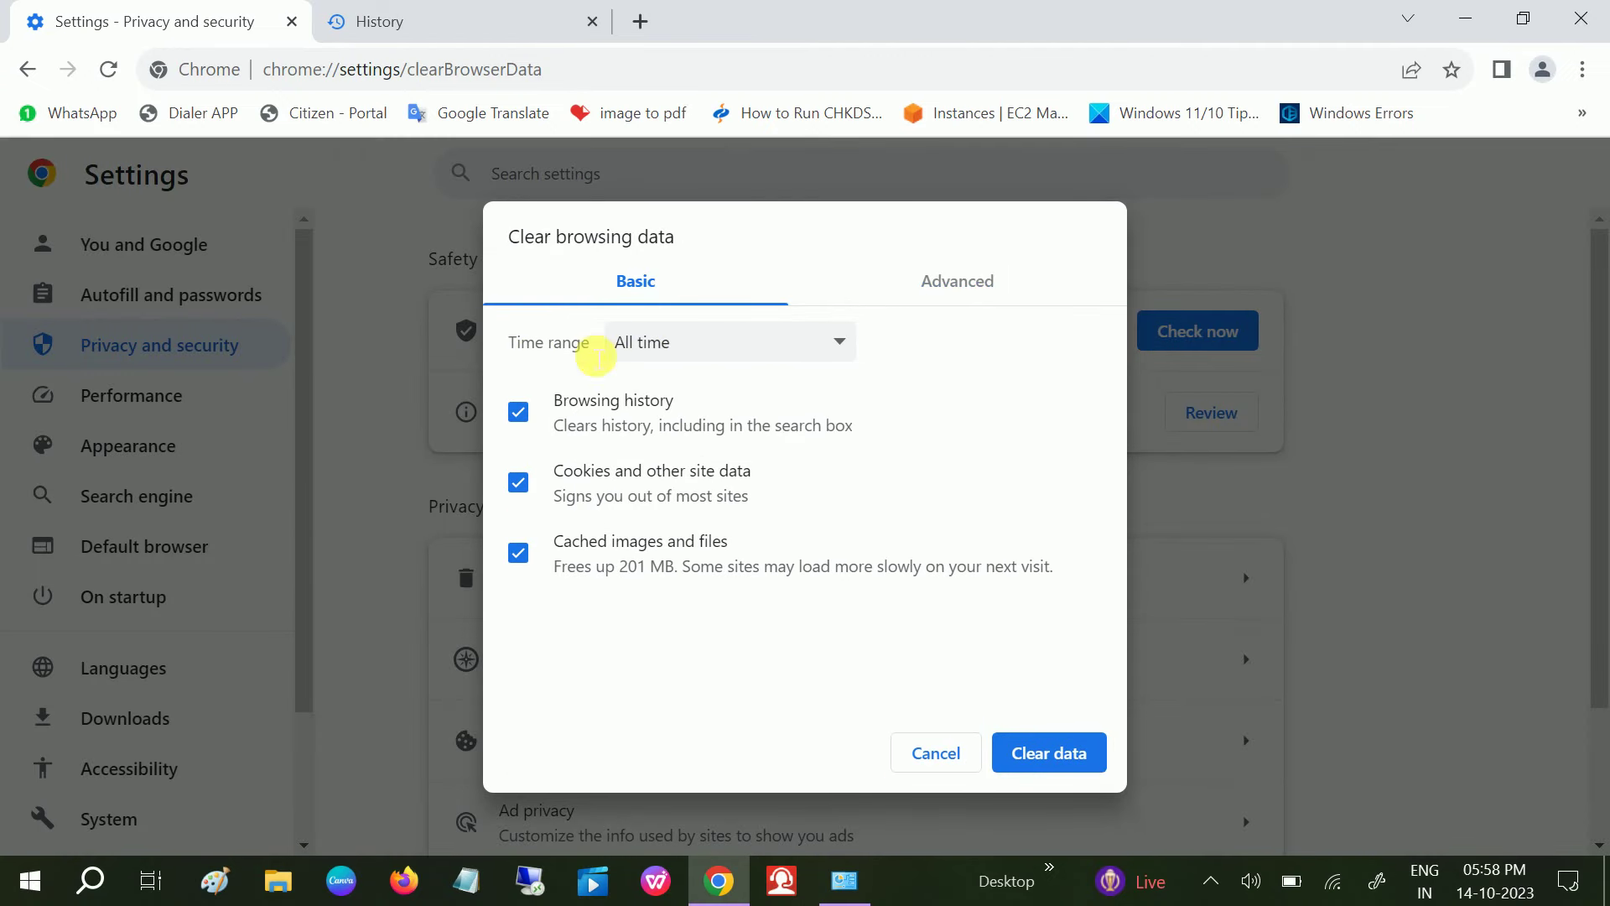
click(957, 286)
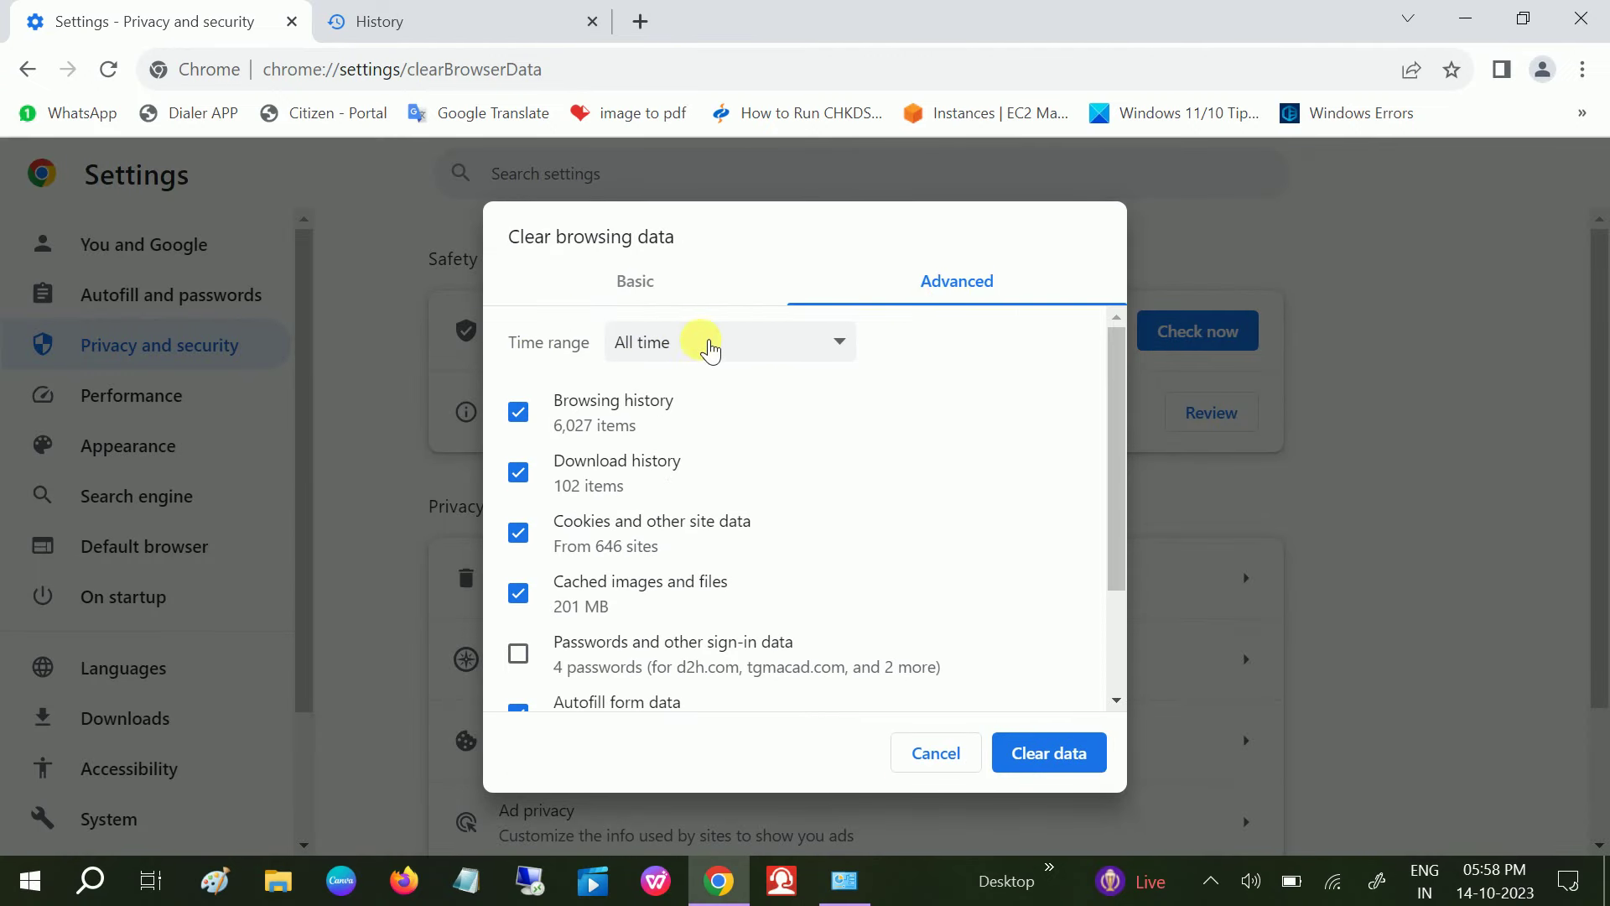
click(709, 346)
click(644, 472)
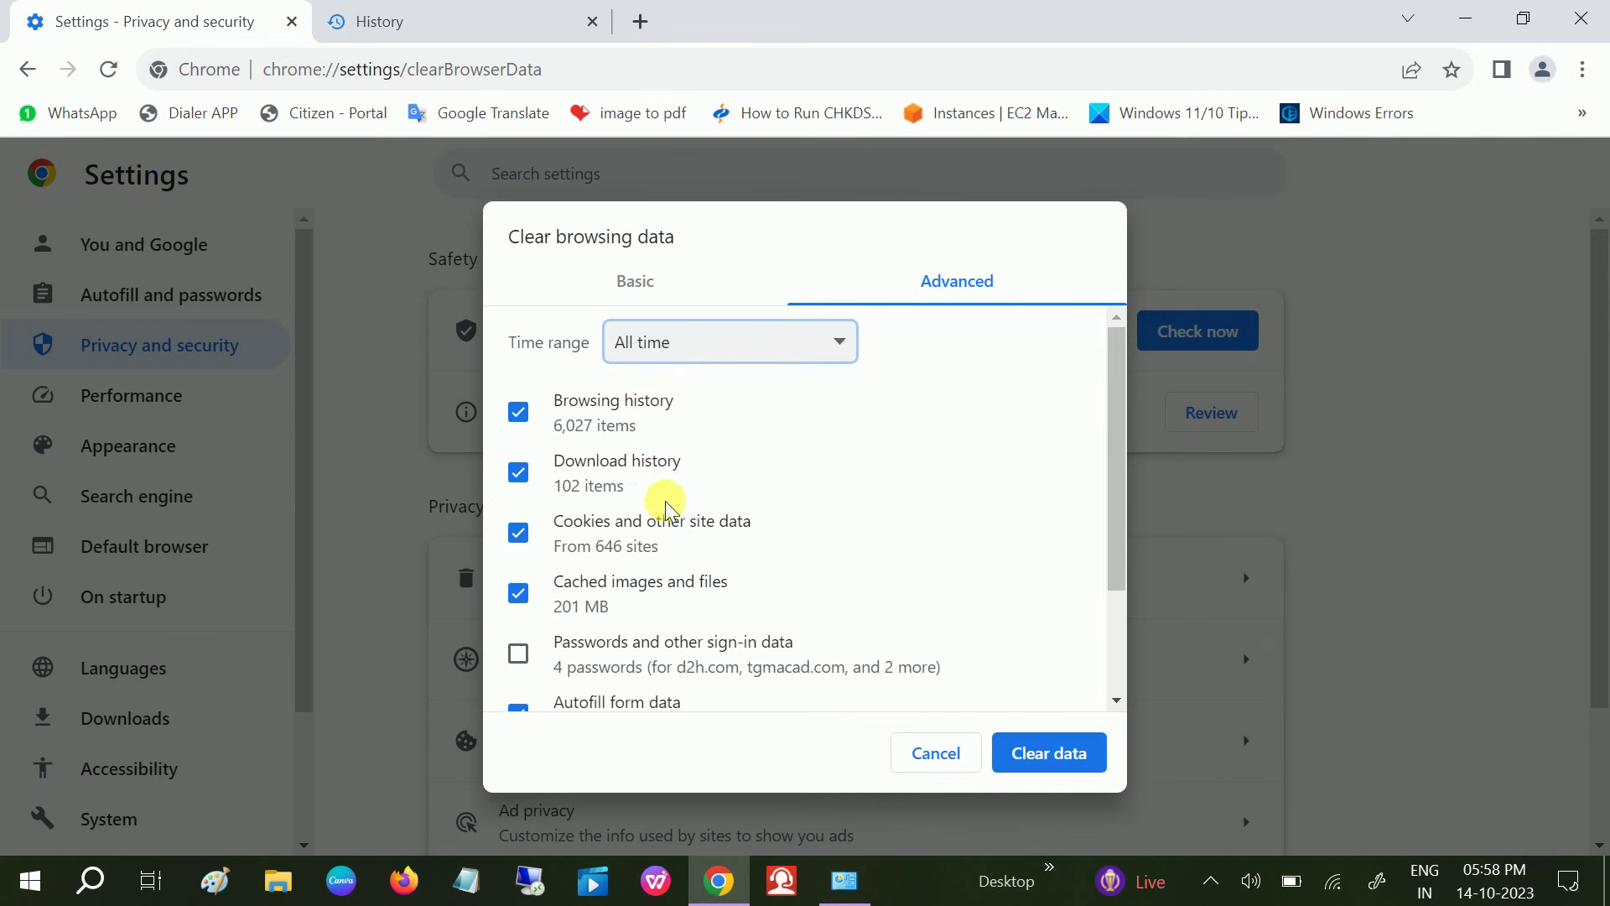
scroll(666, 503, down, 2)
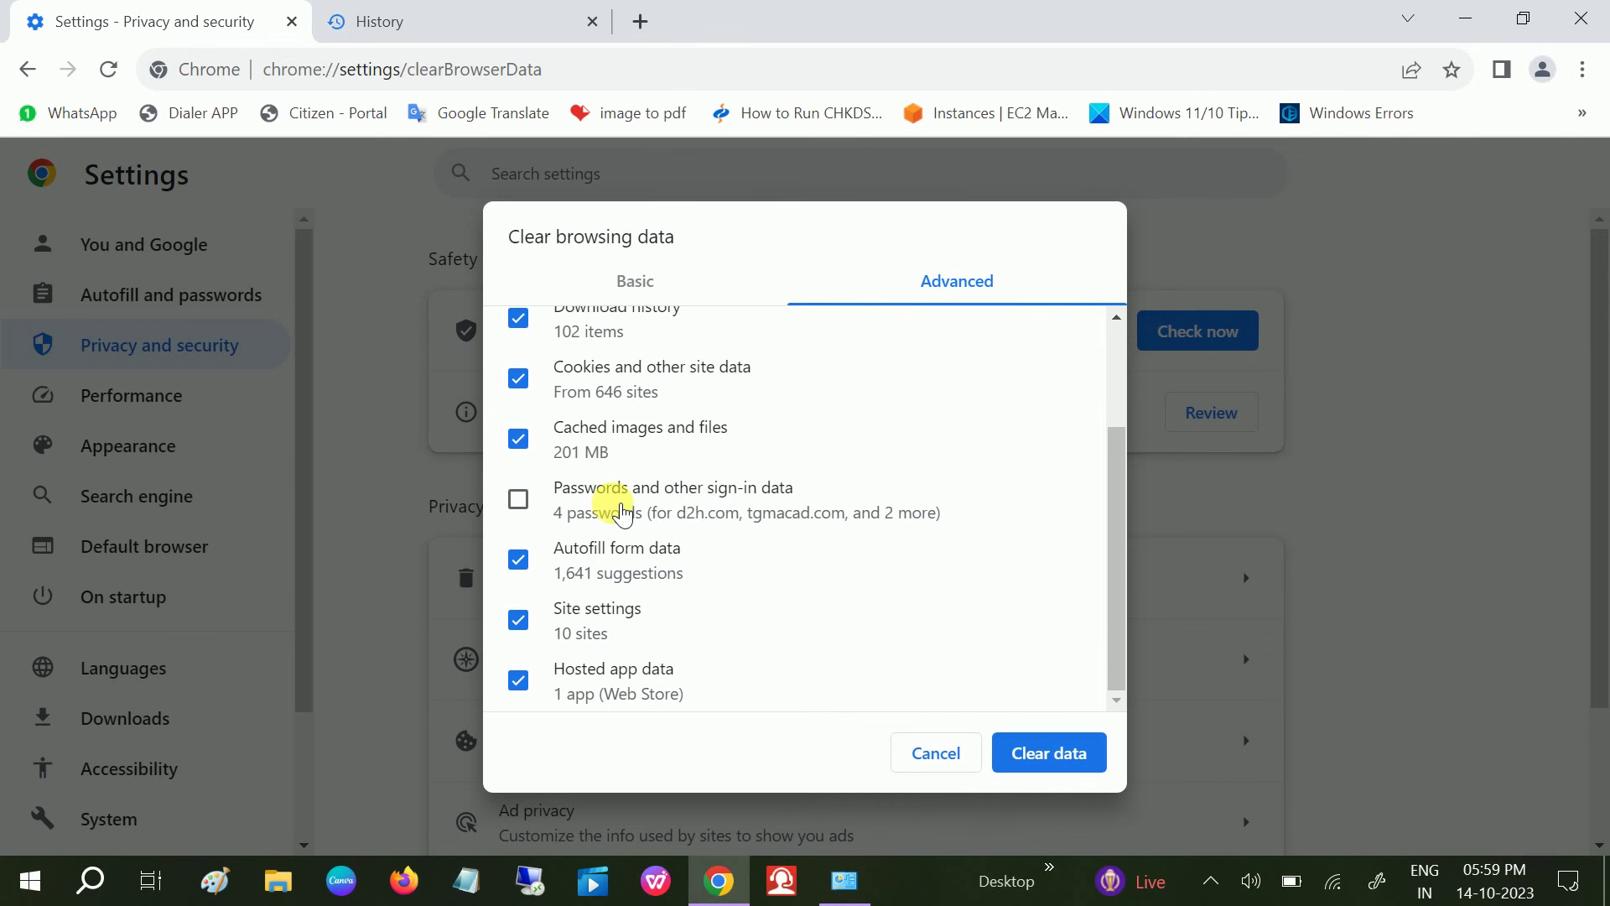
scroll(619, 510, up, 2)
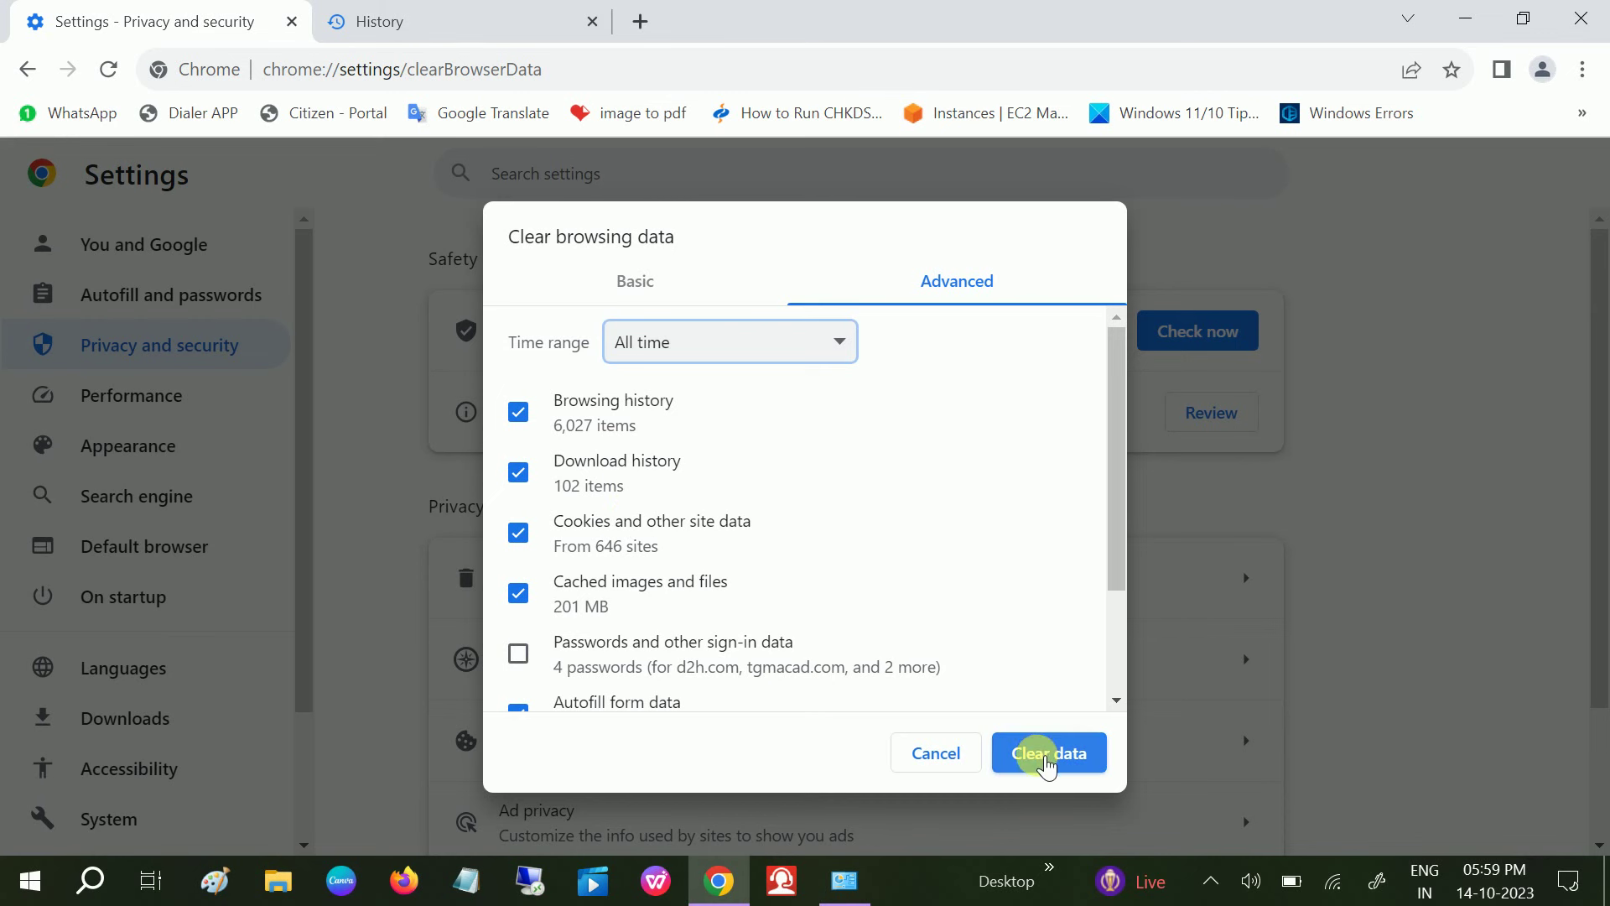
click(942, 759)
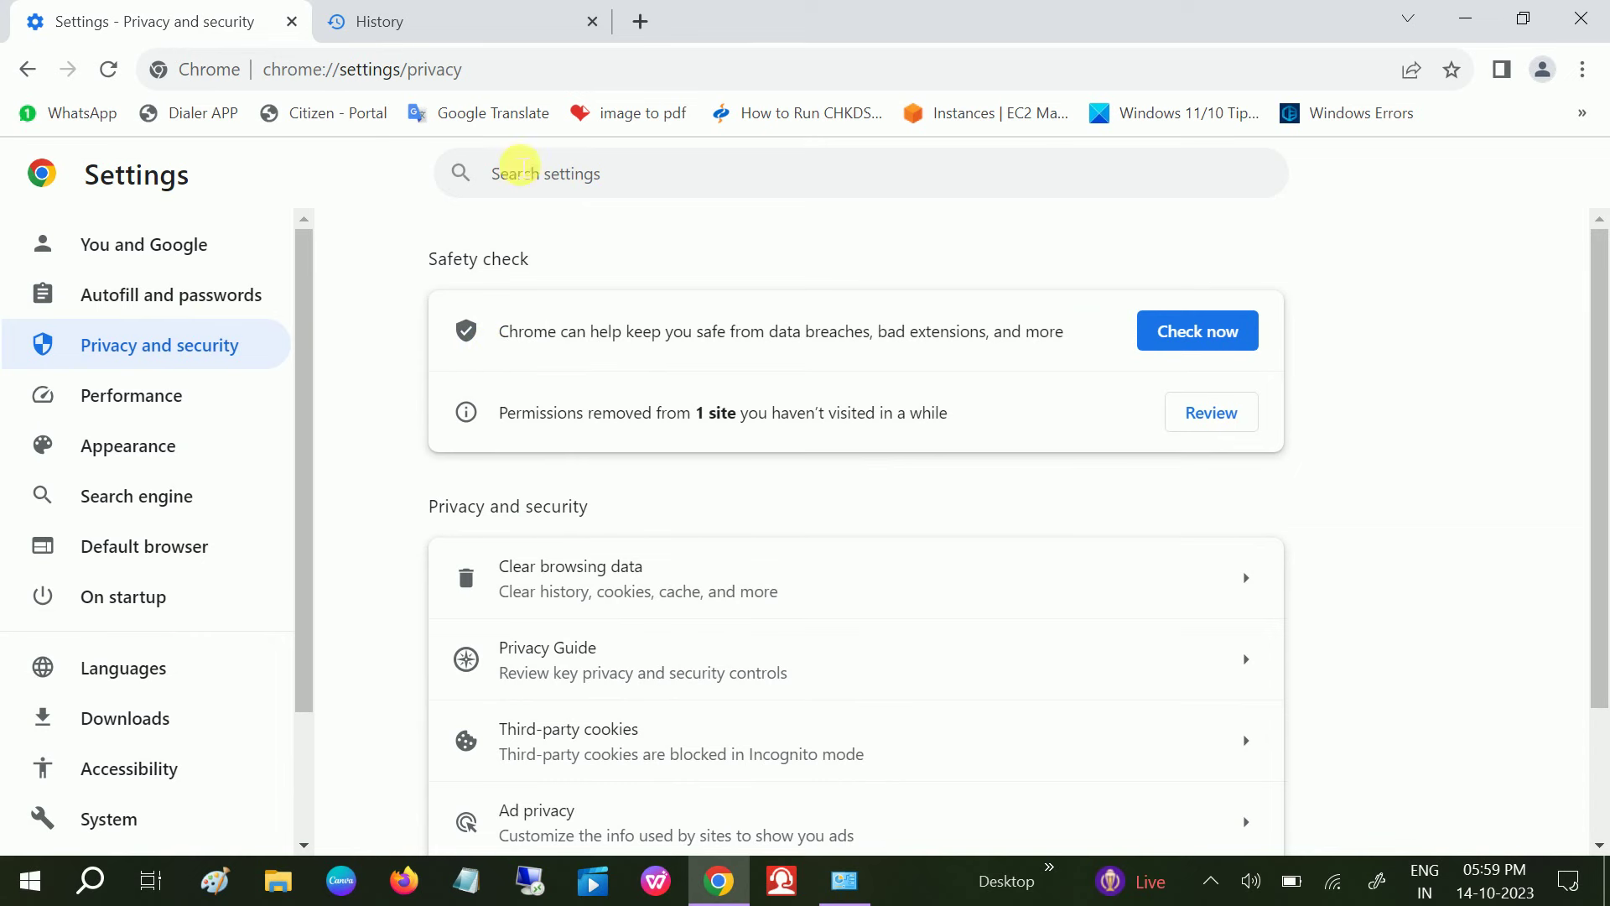
click(1580, 20)
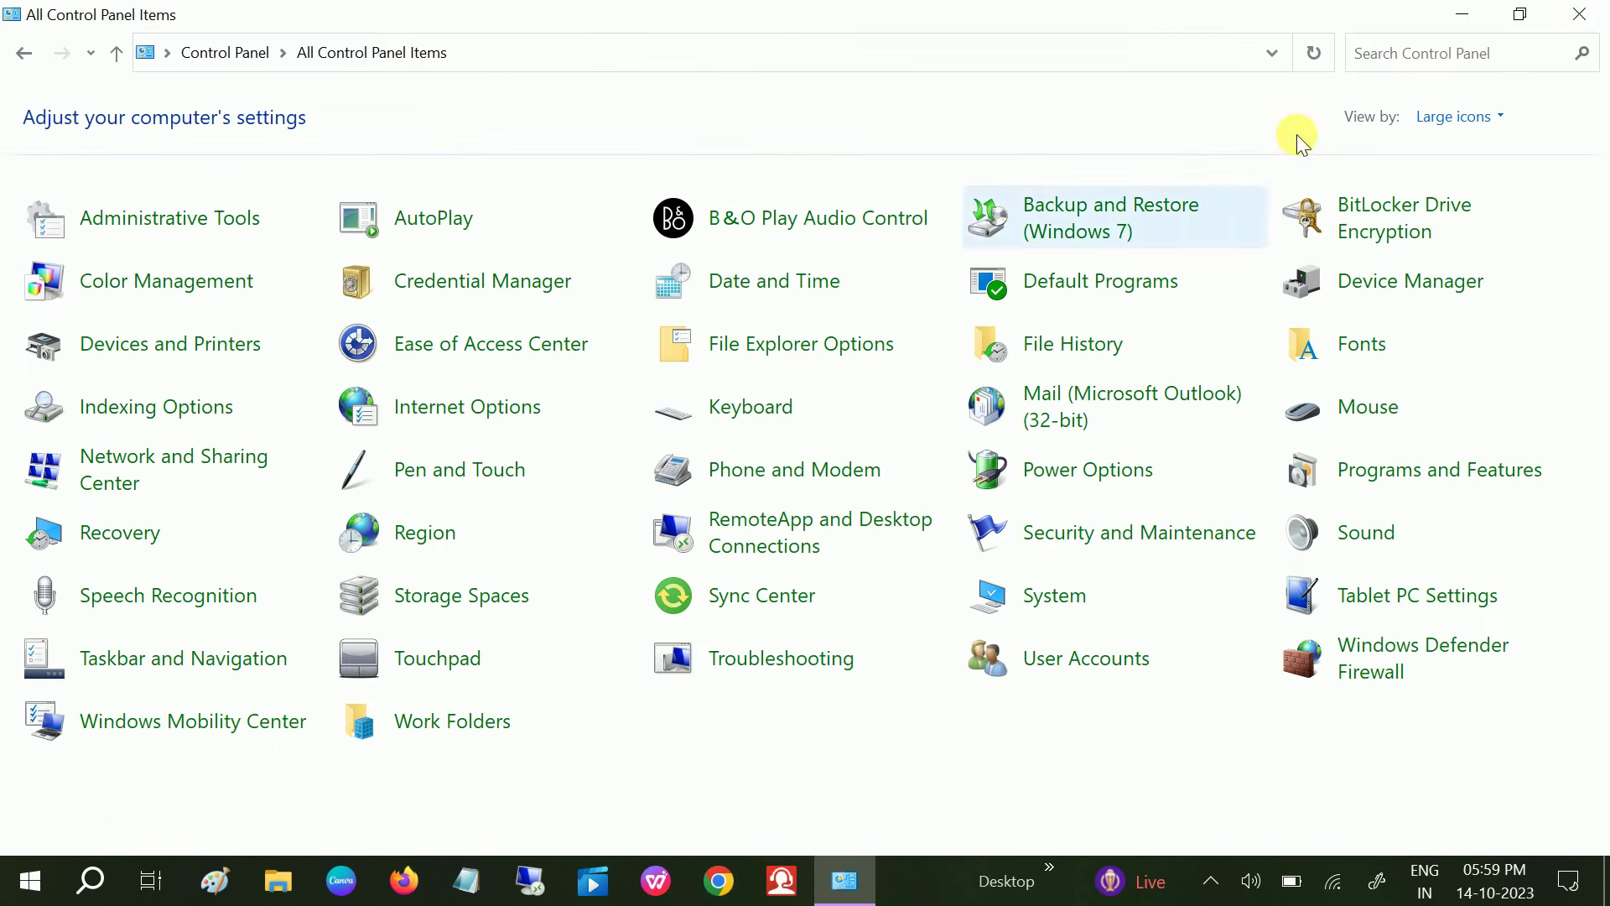
Step: Close the All Control Panel Items window
click(1580, 14)
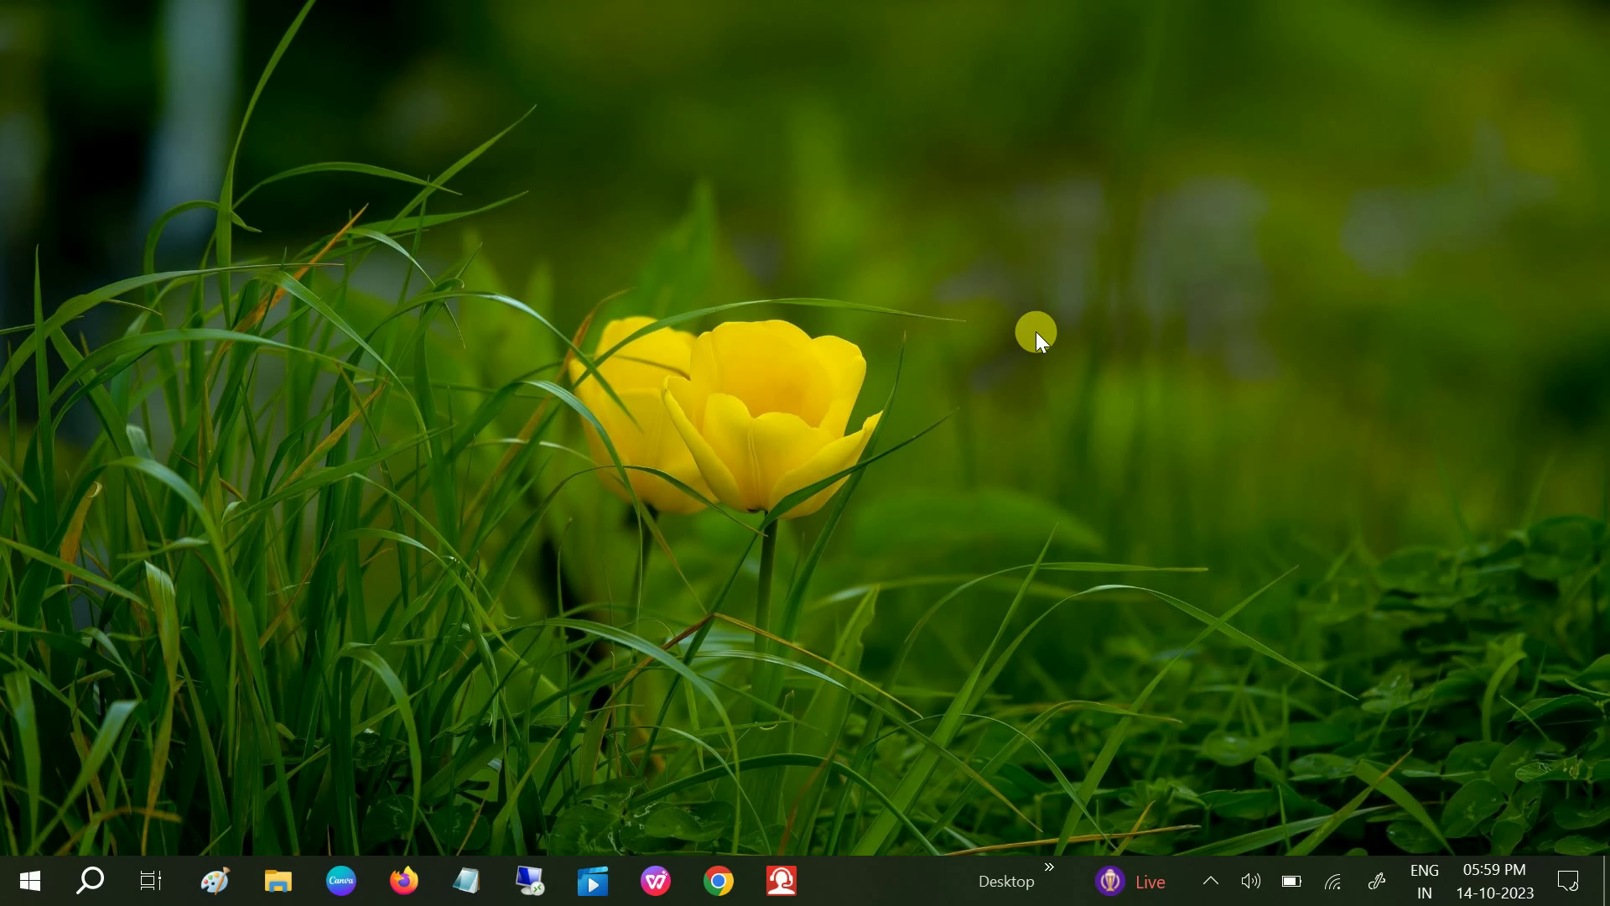